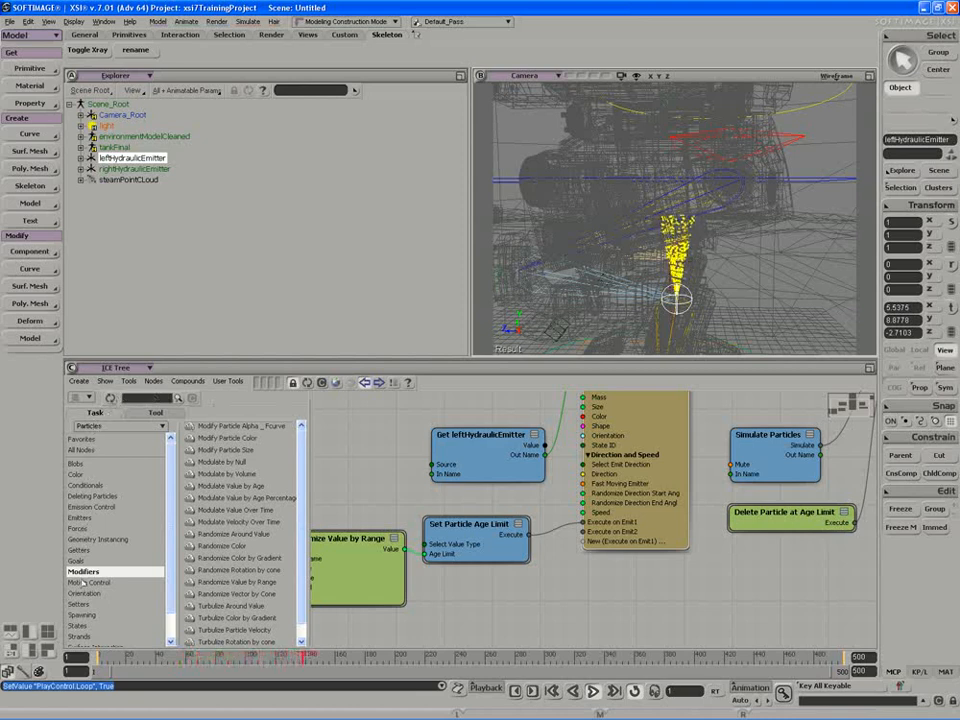
Add a Turbulize Particle Velocity modifier node to the ICE tree near the particle emission node.
scroll(230, 632, down, 1)
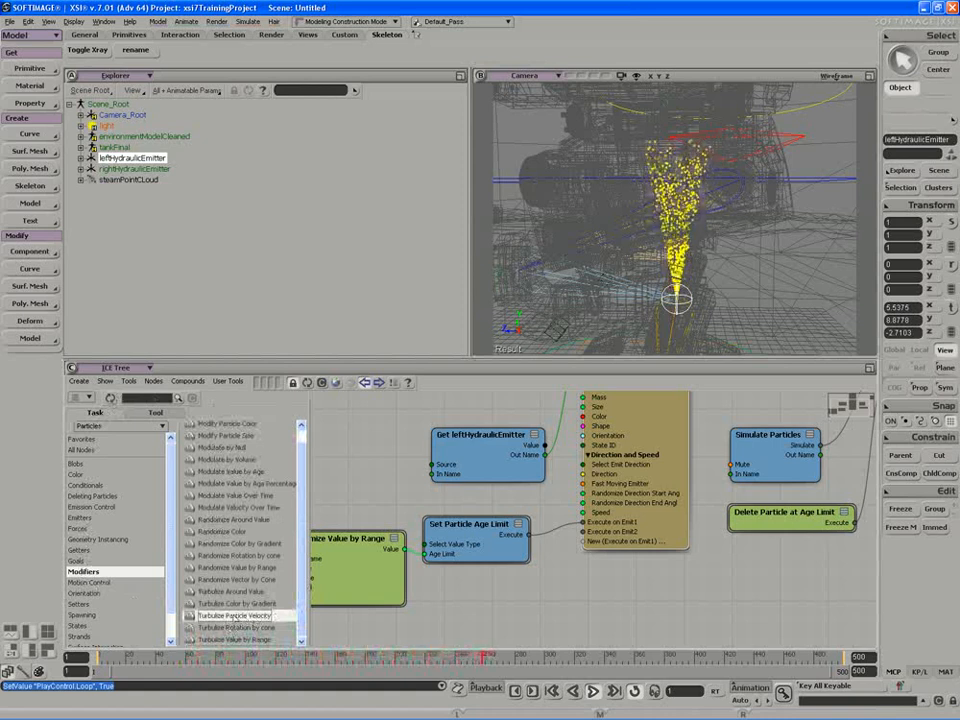
drag(230, 617, 561, 571)
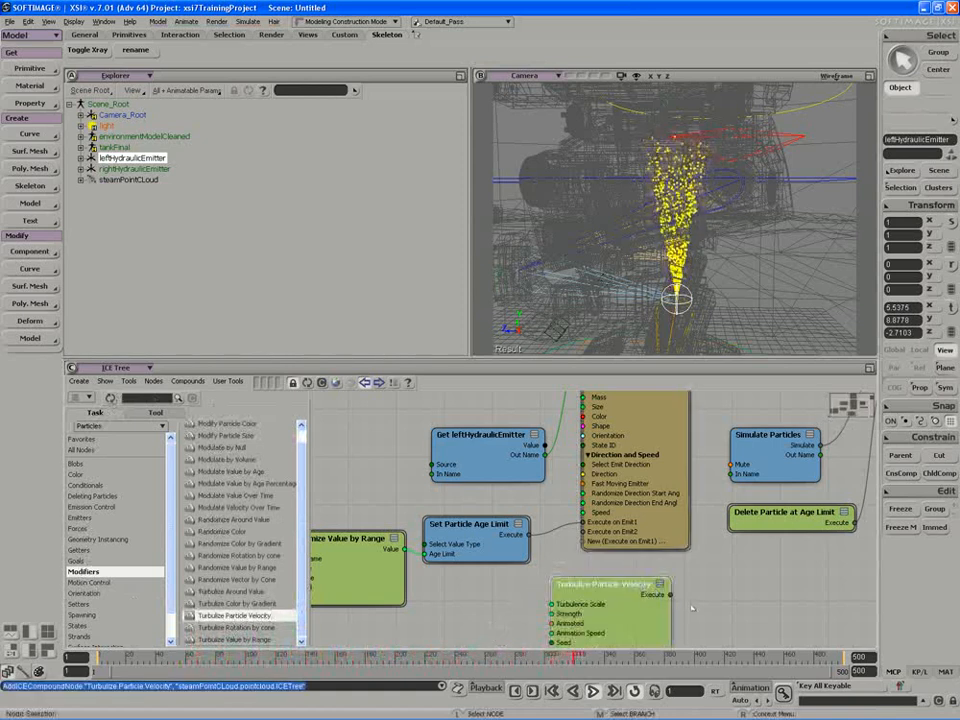
middle_drag(714, 591, 630, 604)
drag(555, 599, 645, 587)
middle_drag(694, 557, 609, 585)
drag(561, 622, 561, 624)
Place the Turbulize Particle Velocity node below Set Particle Age Limit and connect its Execute output to Execute on Emit2.
drag(748, 408, 766, 442)
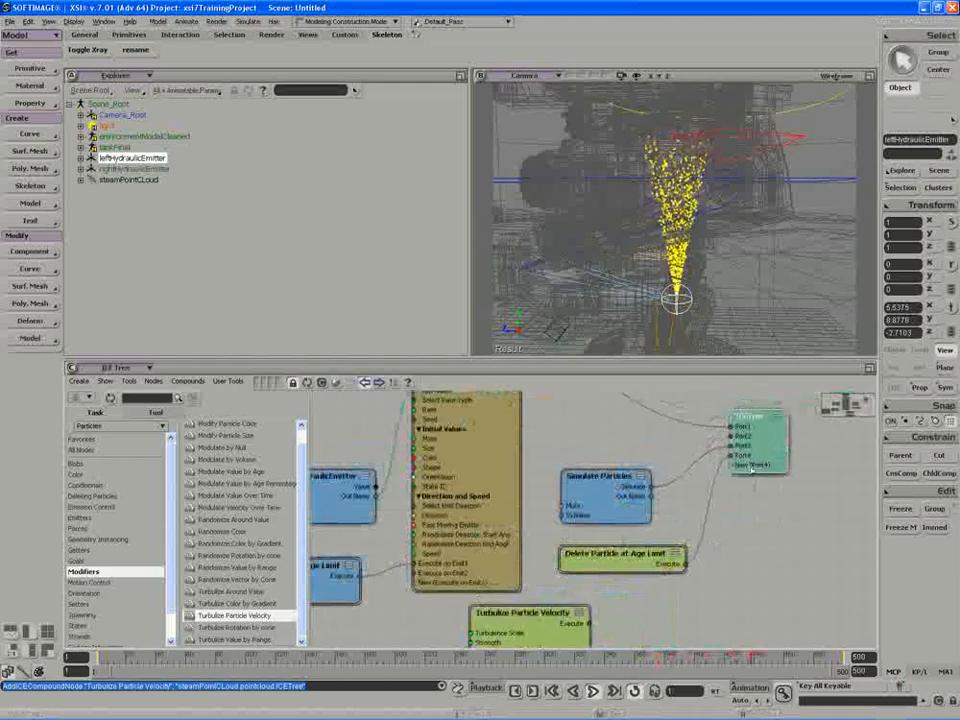
mouse_move(478, 483)
middle_down()
mouse_move(463, 487)
mouse_move(480, 487)
middle_up()
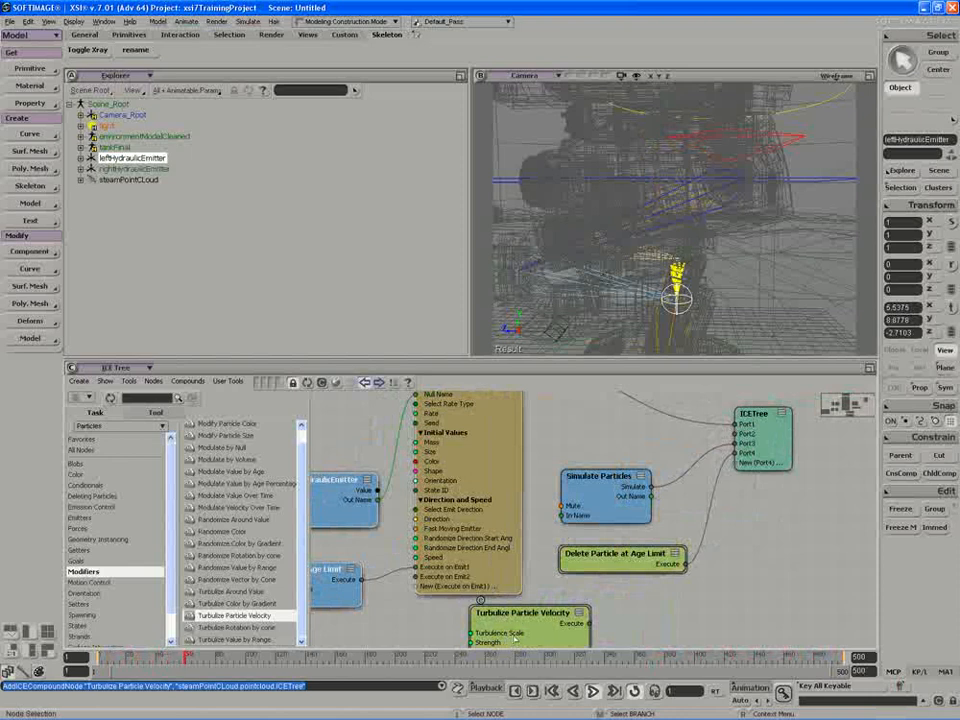
middle_drag(405, 575, 476, 480)
drag(629, 542, 492, 482)
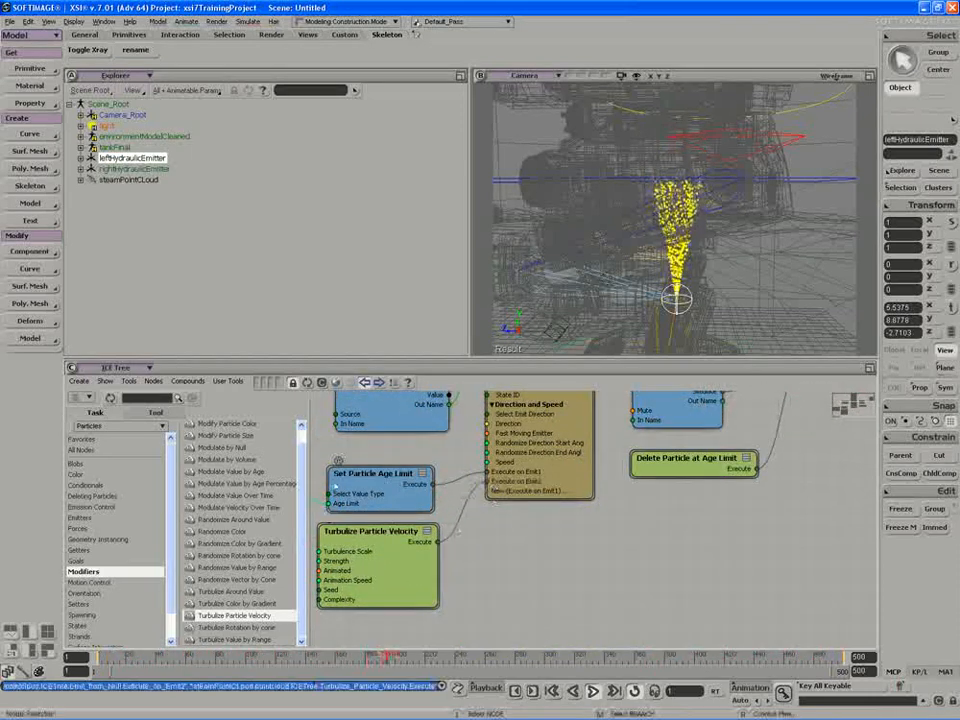
Play the simulation from the start and examine the effect of the turbulence on the particle stream.
click(593, 691)
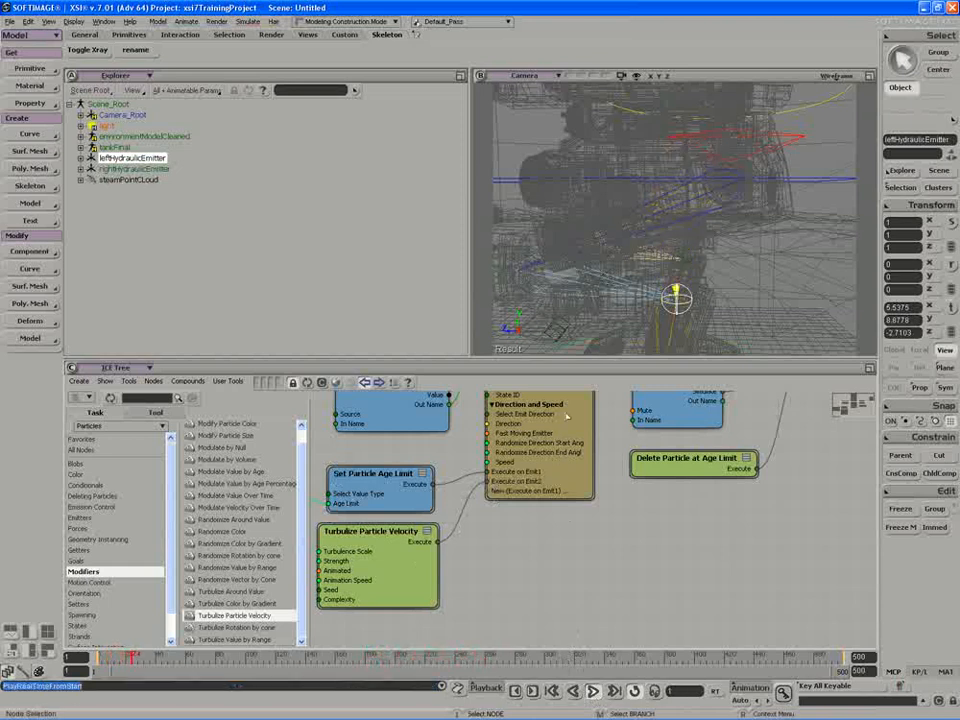
key(s)
middle_drag(643, 298, 625, 304)
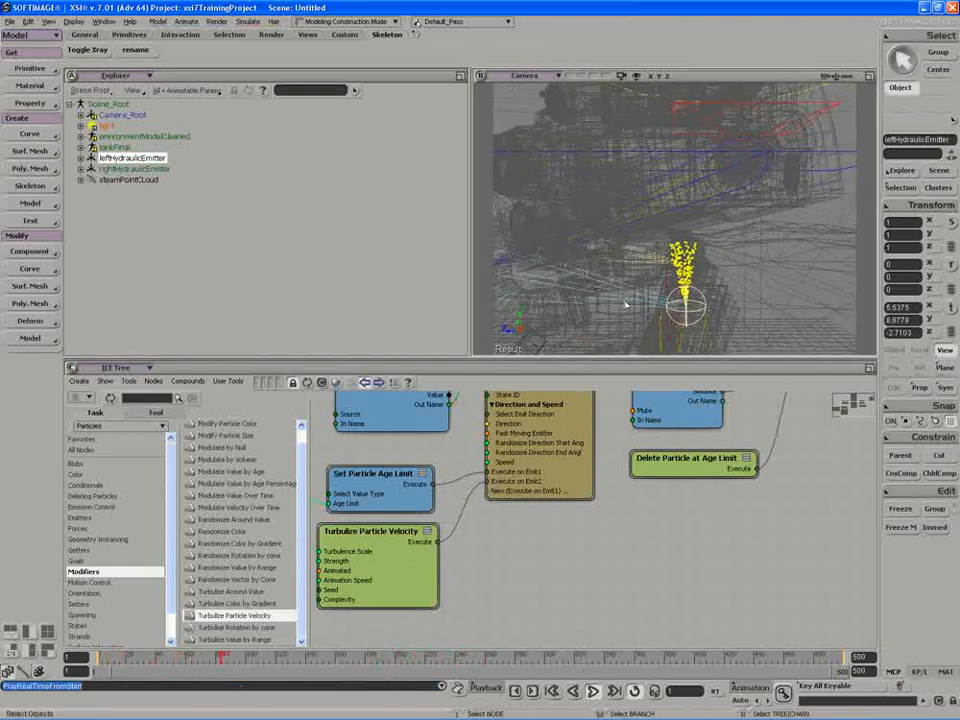
key(s)
drag(635, 512, 631, 611)
right_drag(631, 611, 632, 601)
drag(632, 601, 645, 574)
click(594, 690)
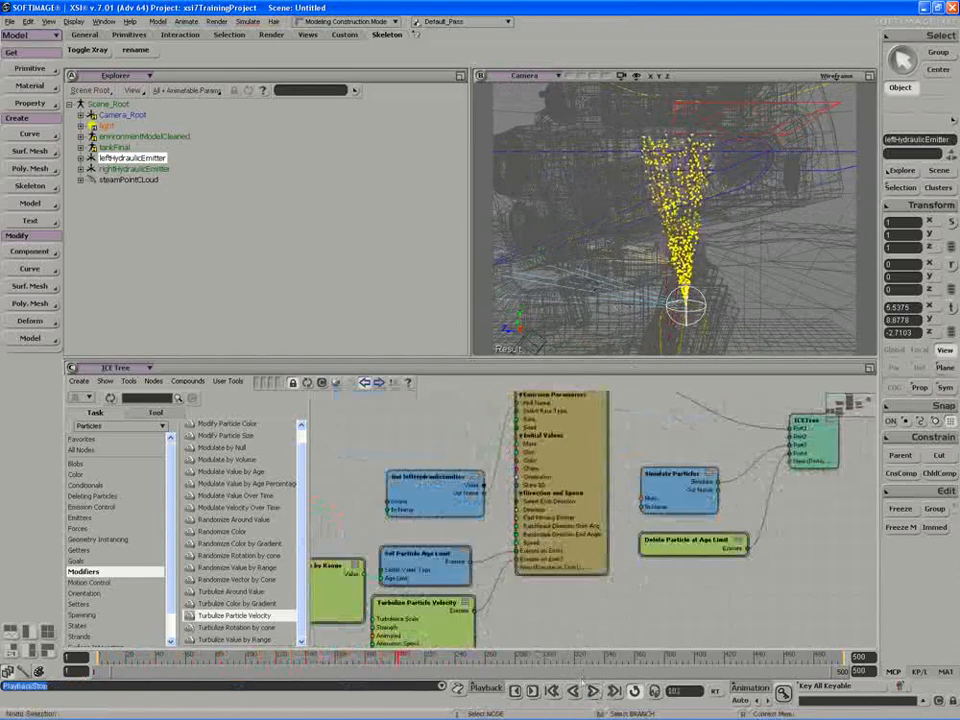
Try connecting the Turbulize Particle Velocity node directly to Port2 of the ICETree node and play the simulation.
drag(488, 604, 795, 441)
click(594, 690)
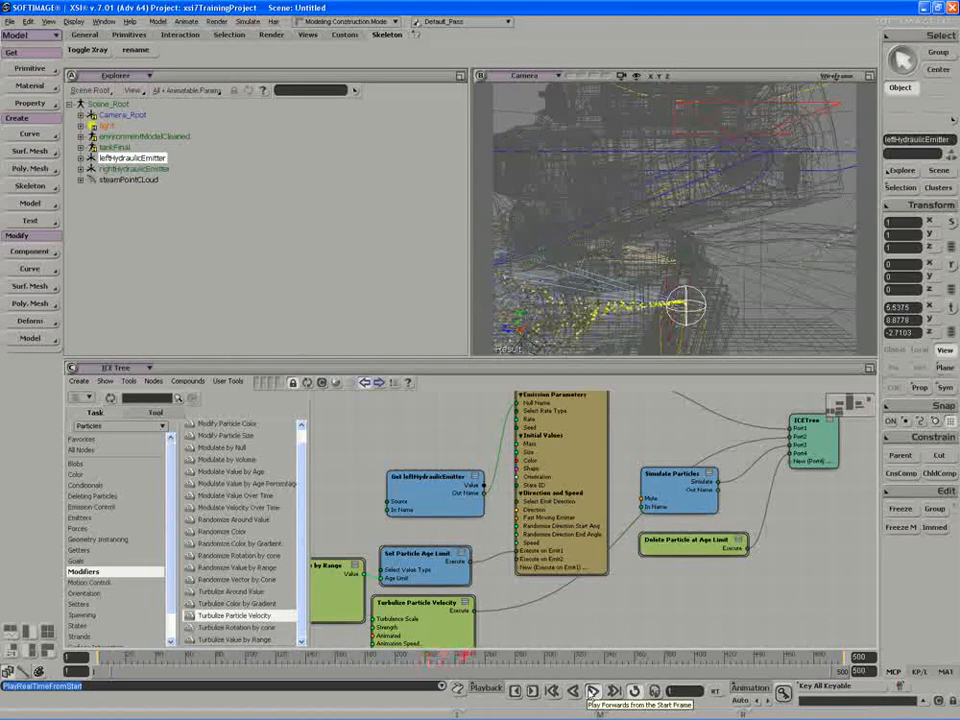
click(592, 691)
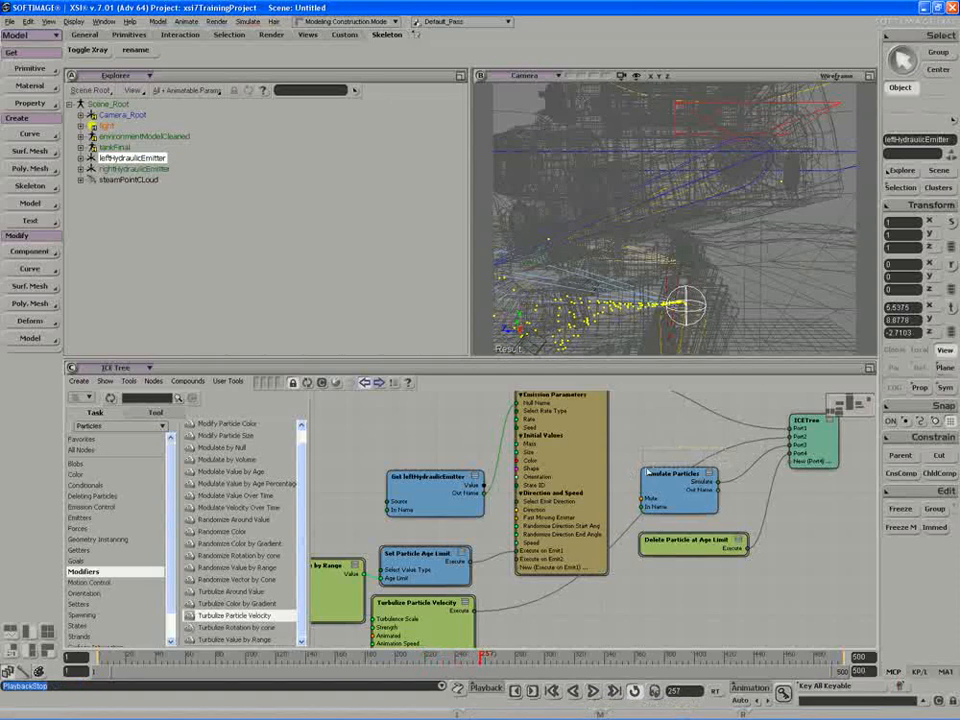
Disconnect Turbulize Particle Velocity from the ICETree node, reconnect it to Execute on Emit2, and replay the simulation.
drag(729, 453, 555, 619)
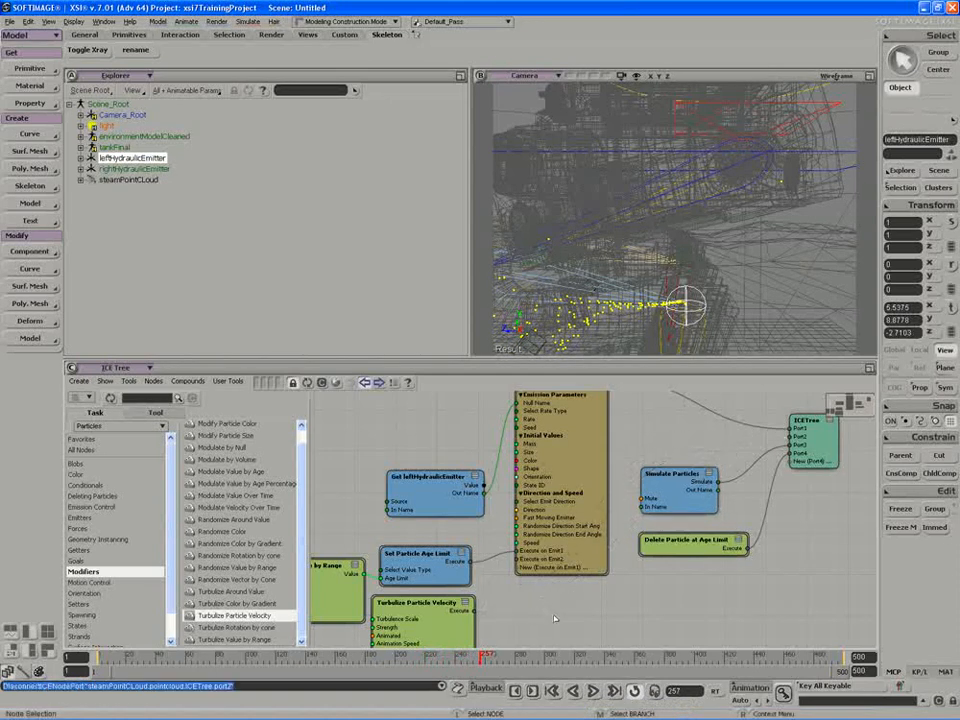
drag(517, 567, 519, 567)
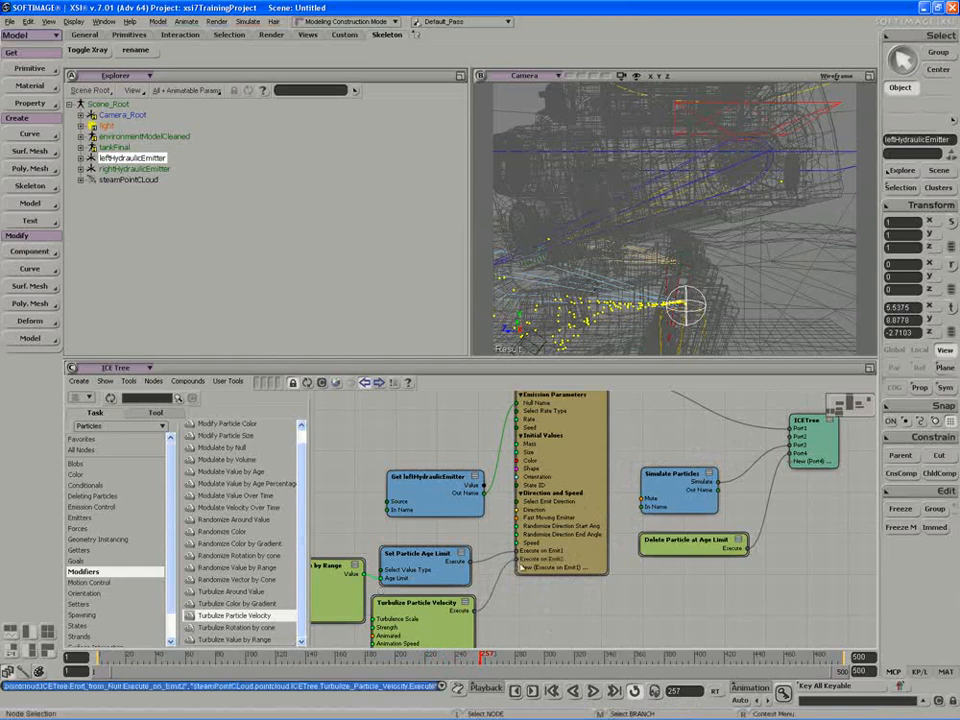
click(423, 611)
drag(431, 608, 465, 543)
middle_click(593, 692)
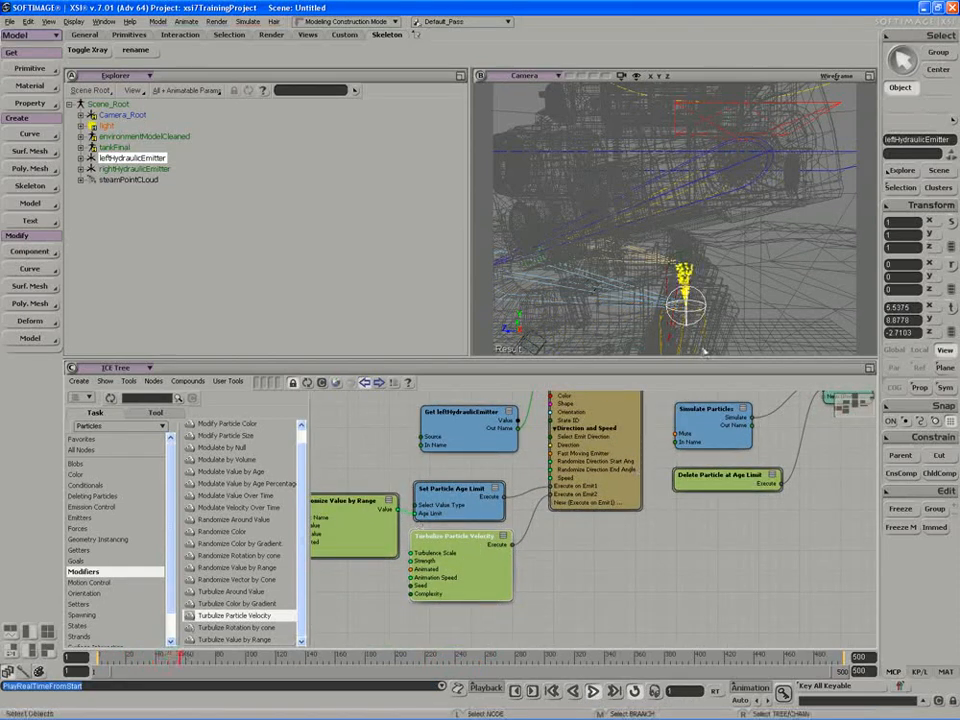
Enable Animated on the Turbulize Particle Velocity node and set its Animation Speed to 2.327.
double_click(449, 553)
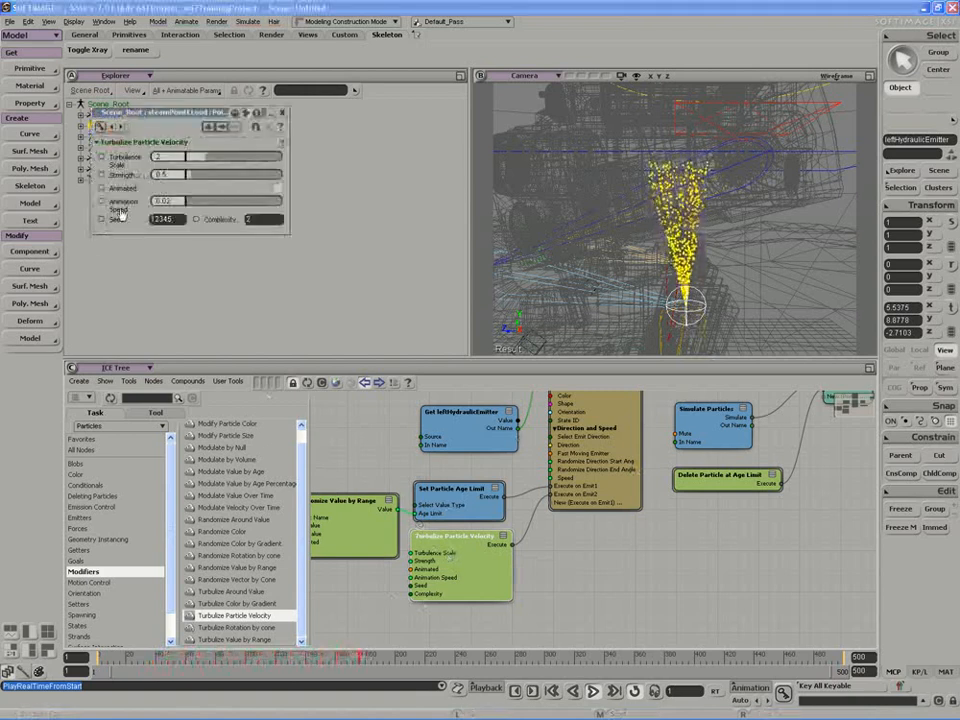
click(277, 188)
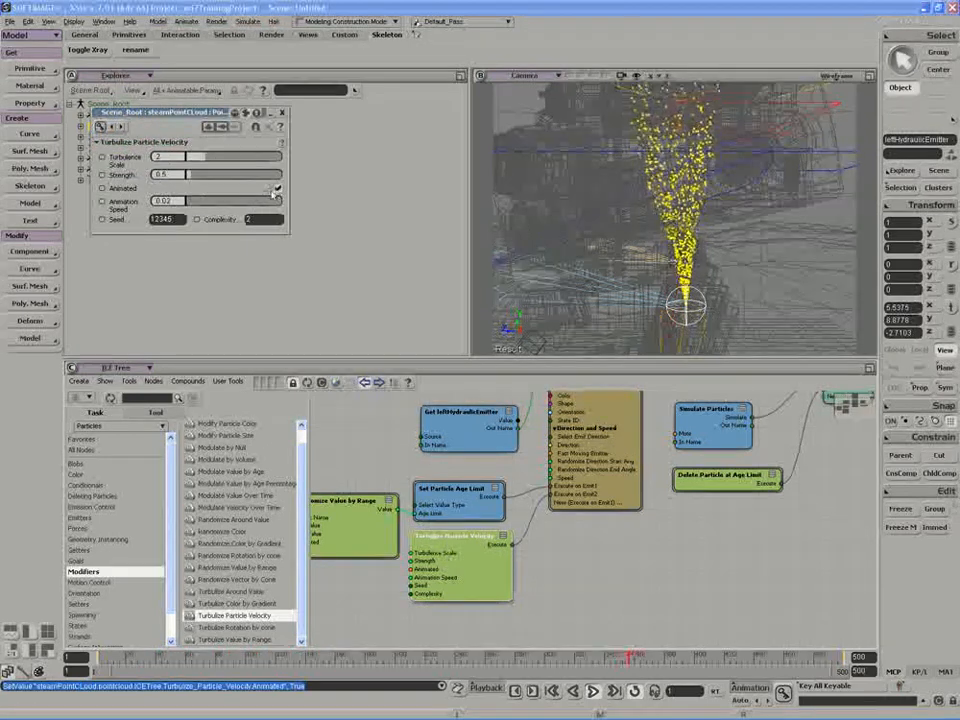
drag(187, 201, 209, 203)
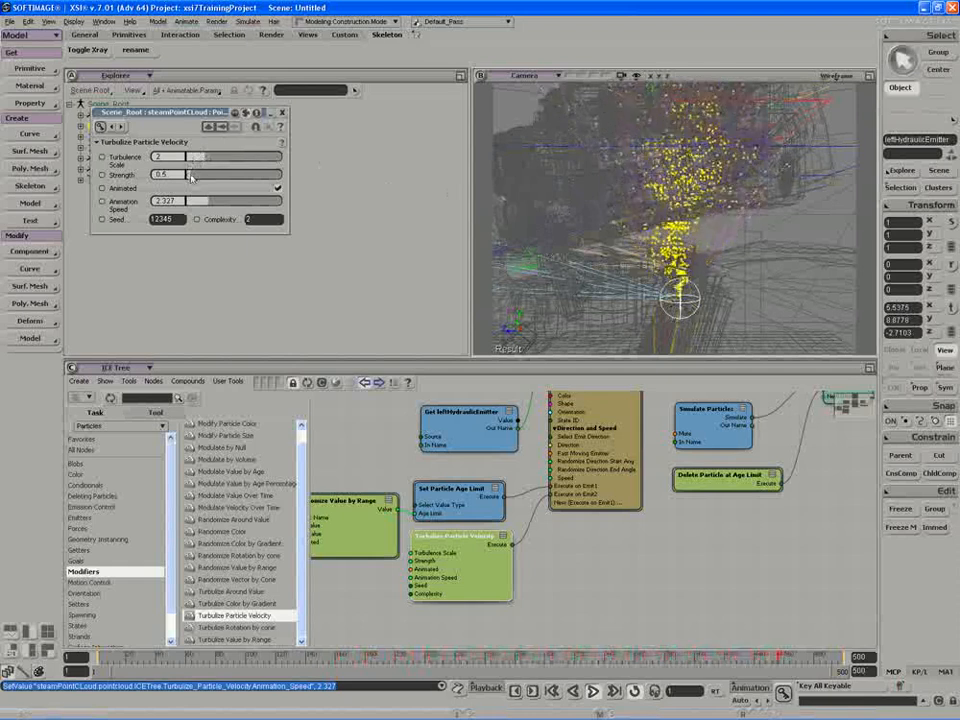
Set the turbulence Strength to 0.292 and the Turbulence Scale to 2.327.
drag(193, 177, 178, 180)
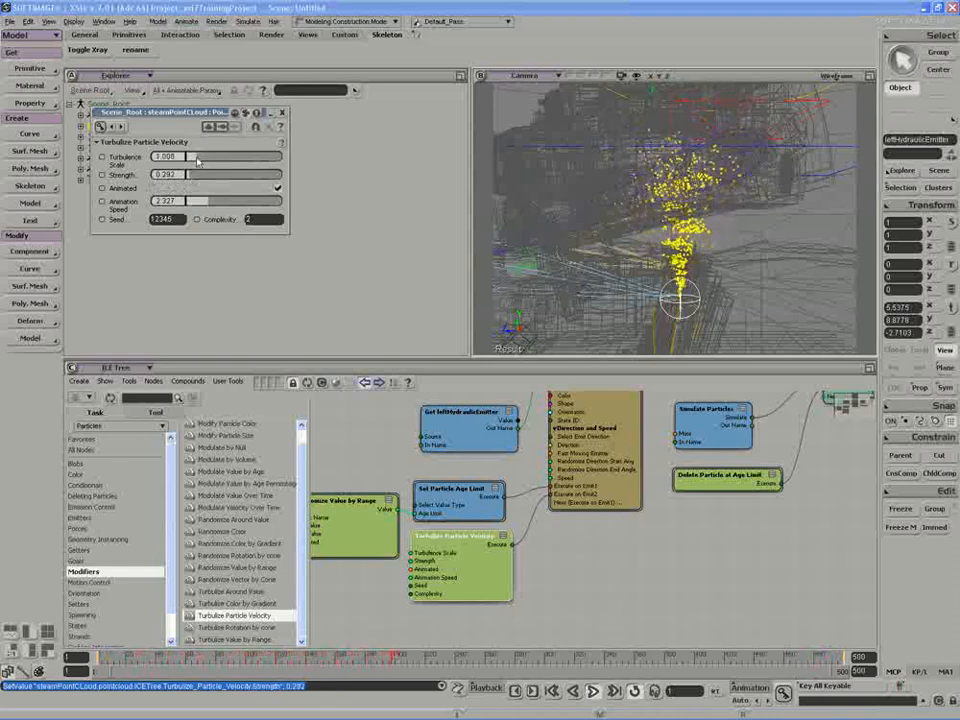
drag(198, 162, 280, 166)
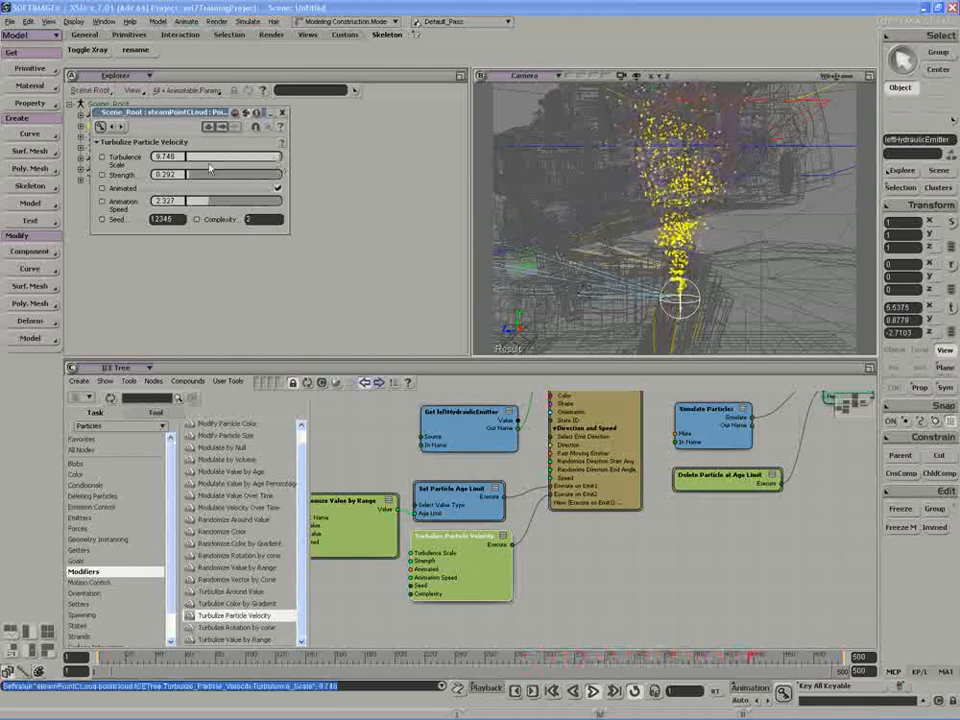
click(196, 160)
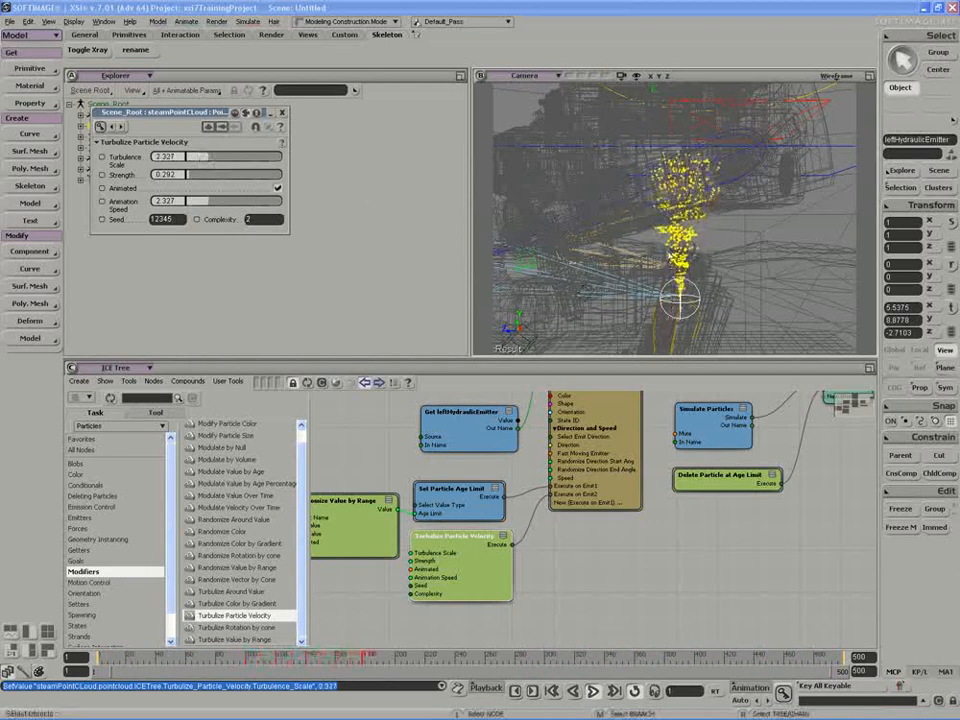
Show the left hydraulic emitter's local axes and set the Emit from Null node's emit direction to Use Input Direction.
key(s)
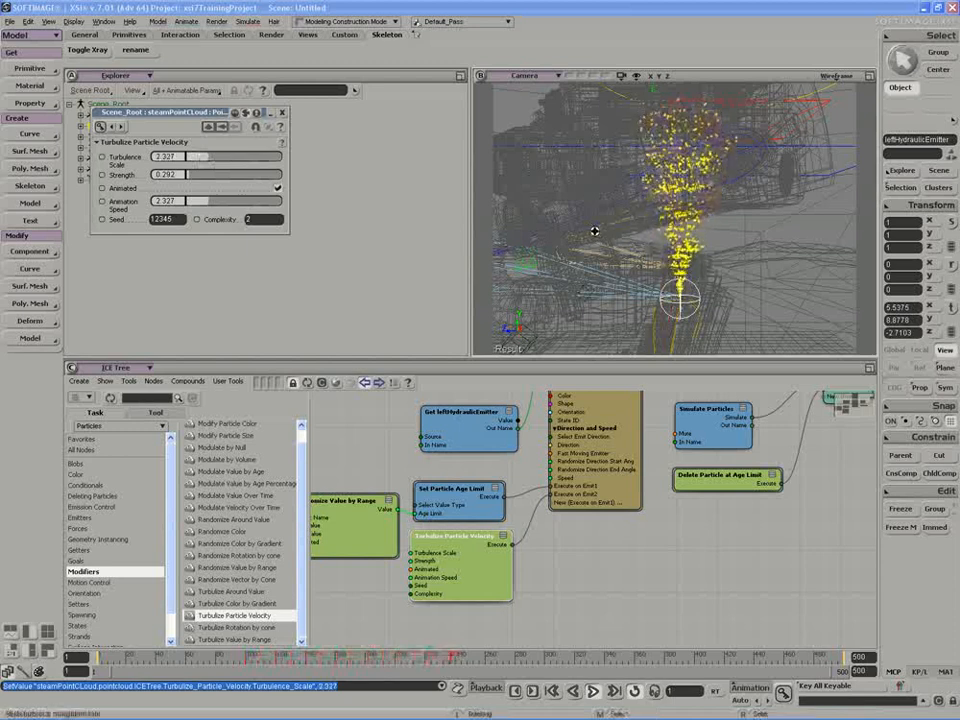
right_drag(595, 231, 615, 219)
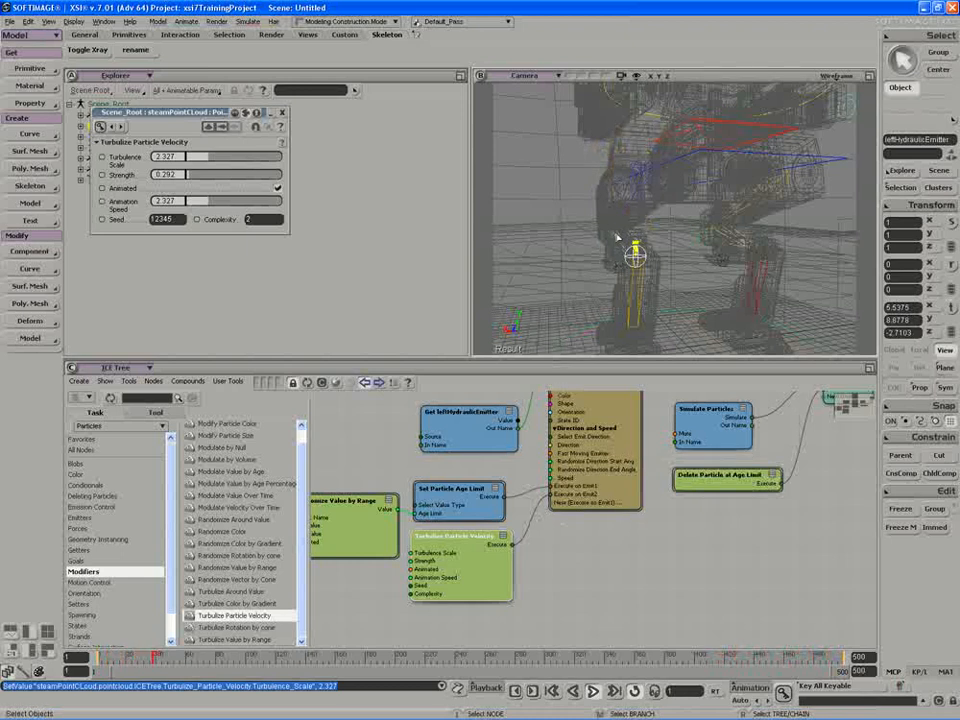
key(v)
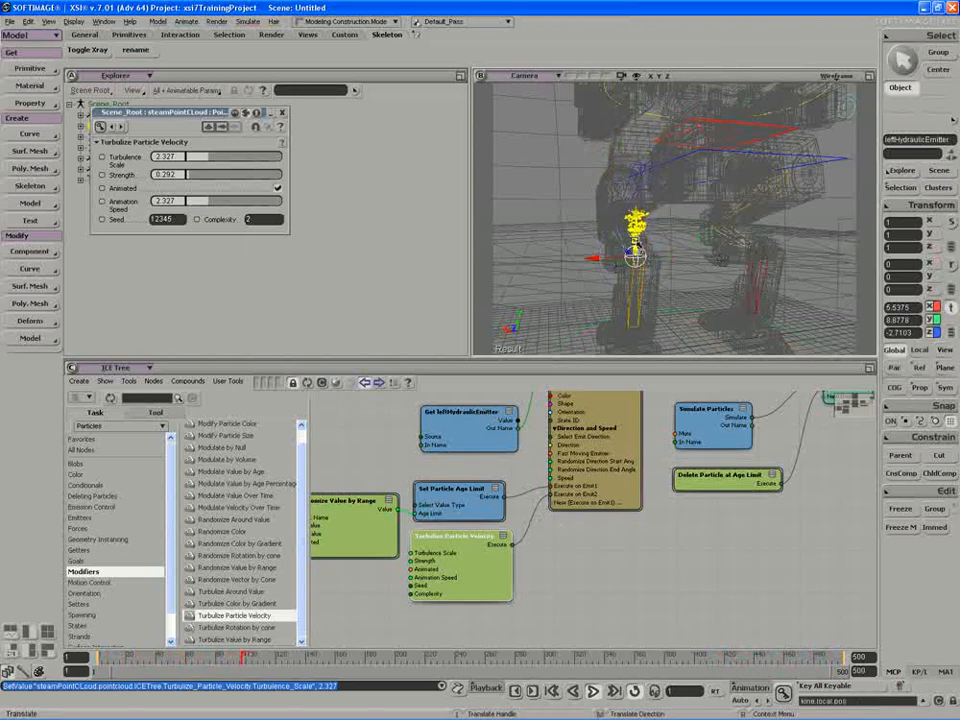
click(917, 350)
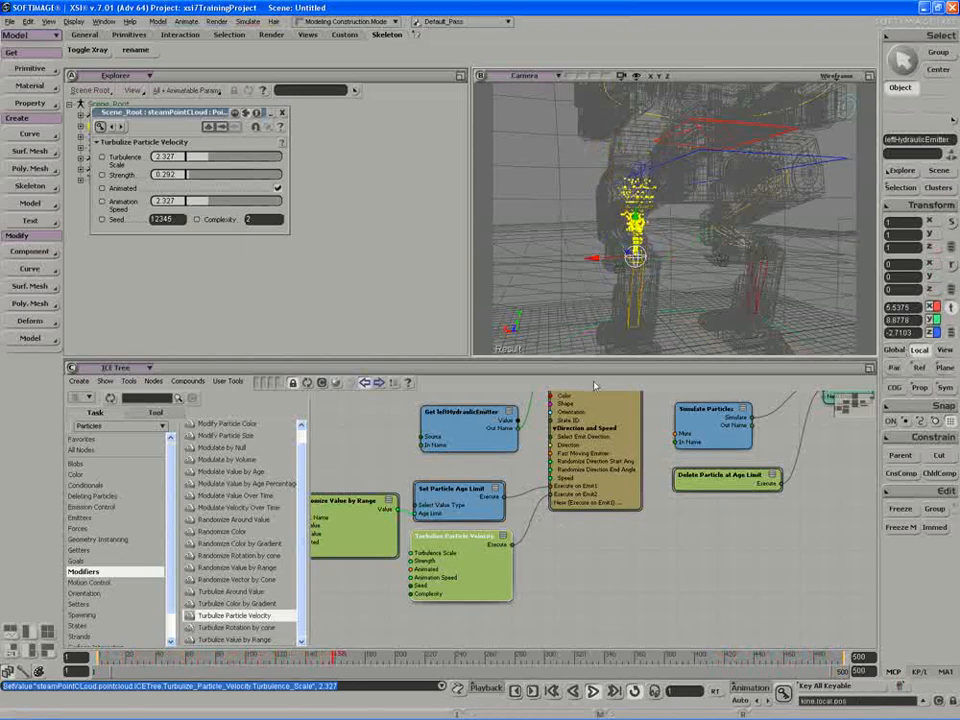
double_click(581, 412)
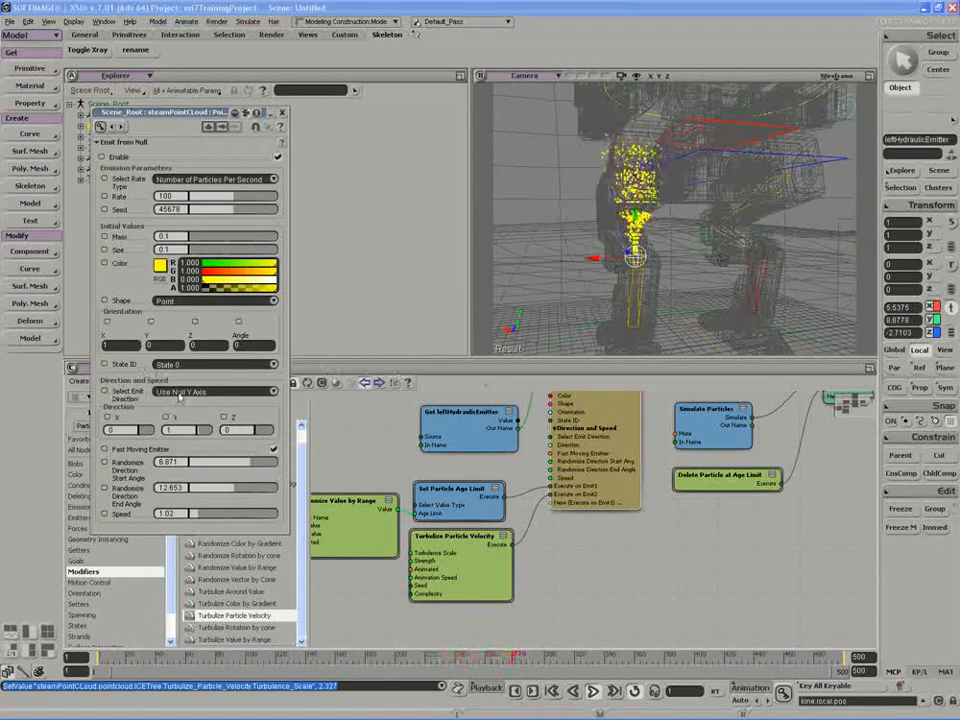
click(179, 394)
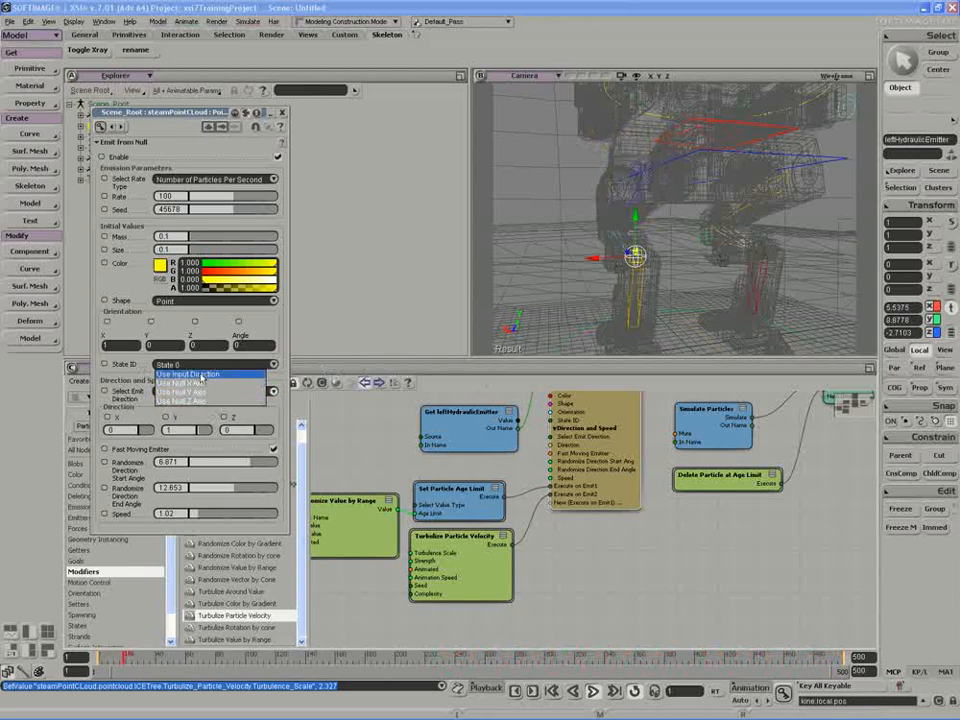
click(192, 374)
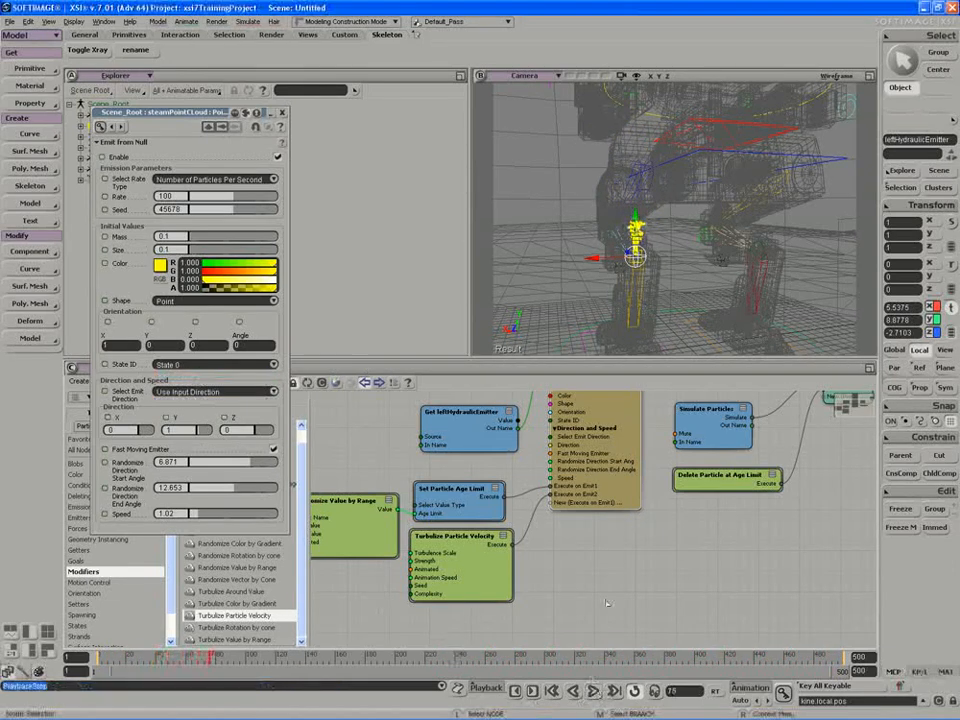
Create a null and set its primary display icon to Pyramid.
click(28, 67)
click(72, 68)
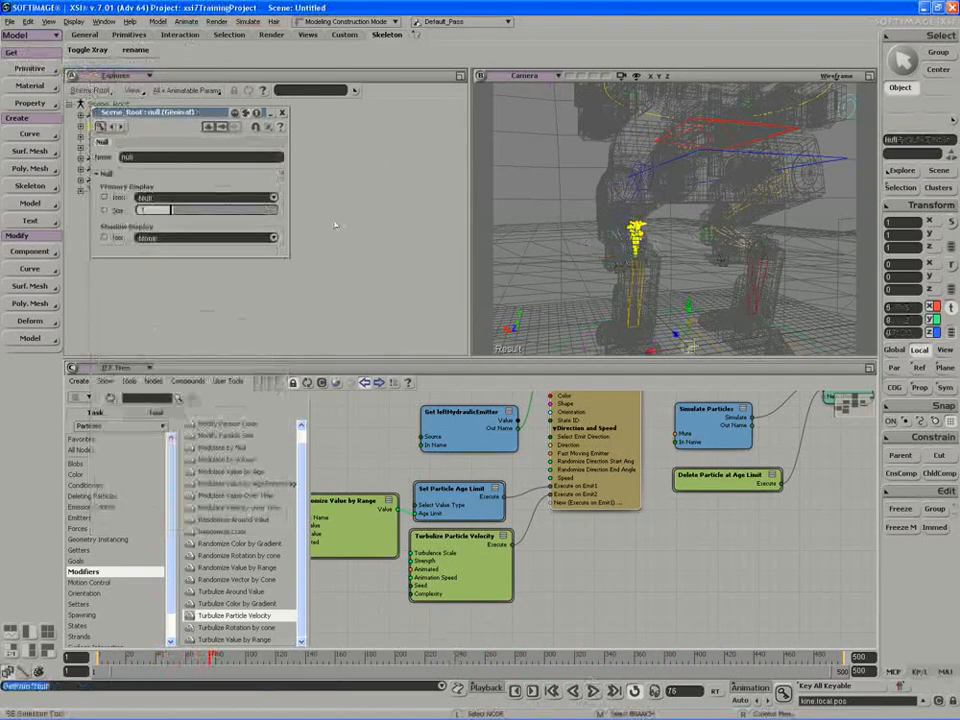
click(172, 197)
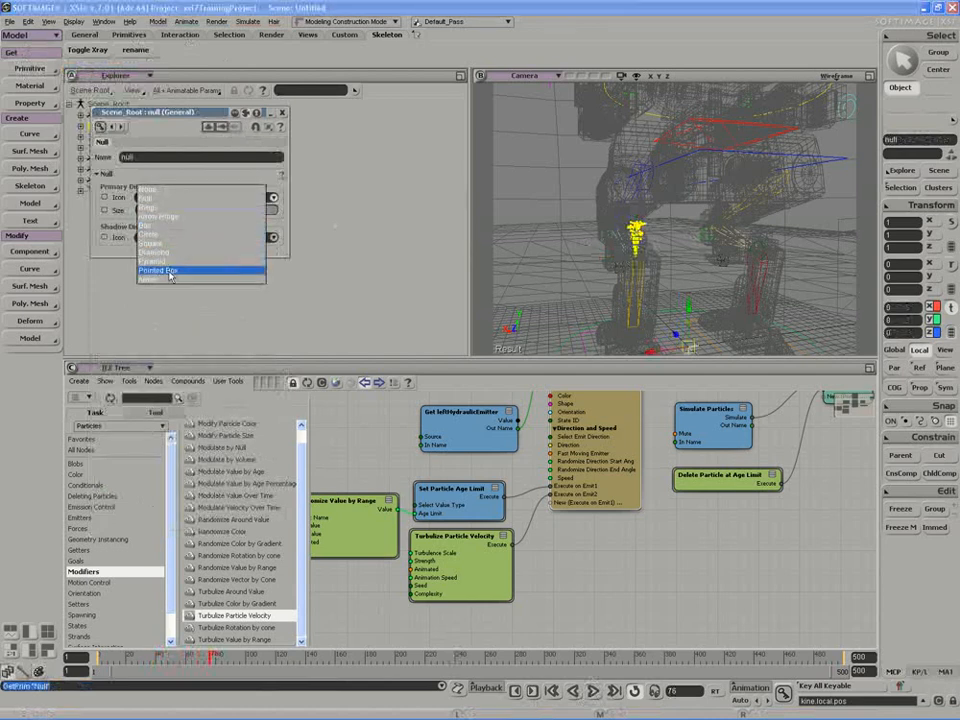
click(158, 252)
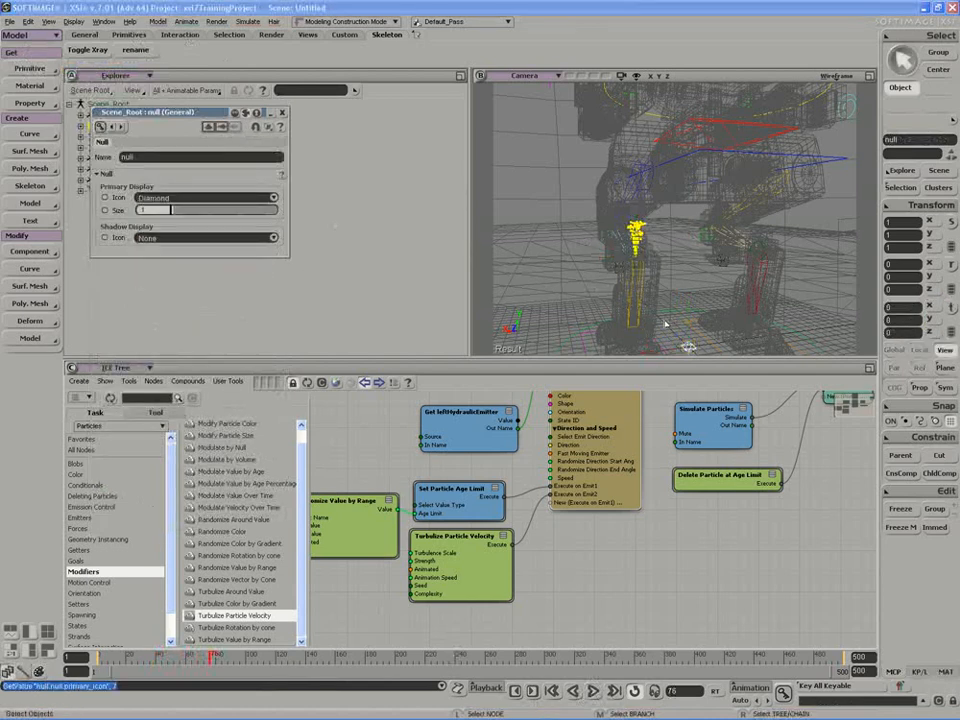
click(268, 197)
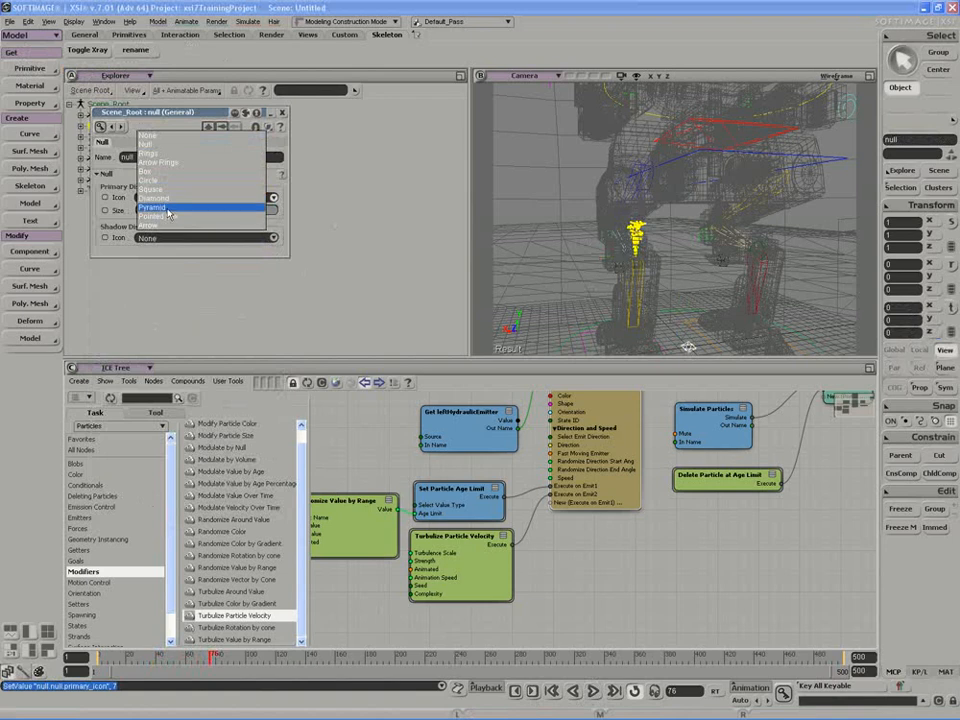
click(265, 206)
Move the pyramid null beside and above the left hydraulic emitter, to about X 9.63, Y 13.56, Z -2.65.
key(v)
drag(686, 341, 573, 187)
key(s)
right_drag(577, 187, 643, 240)
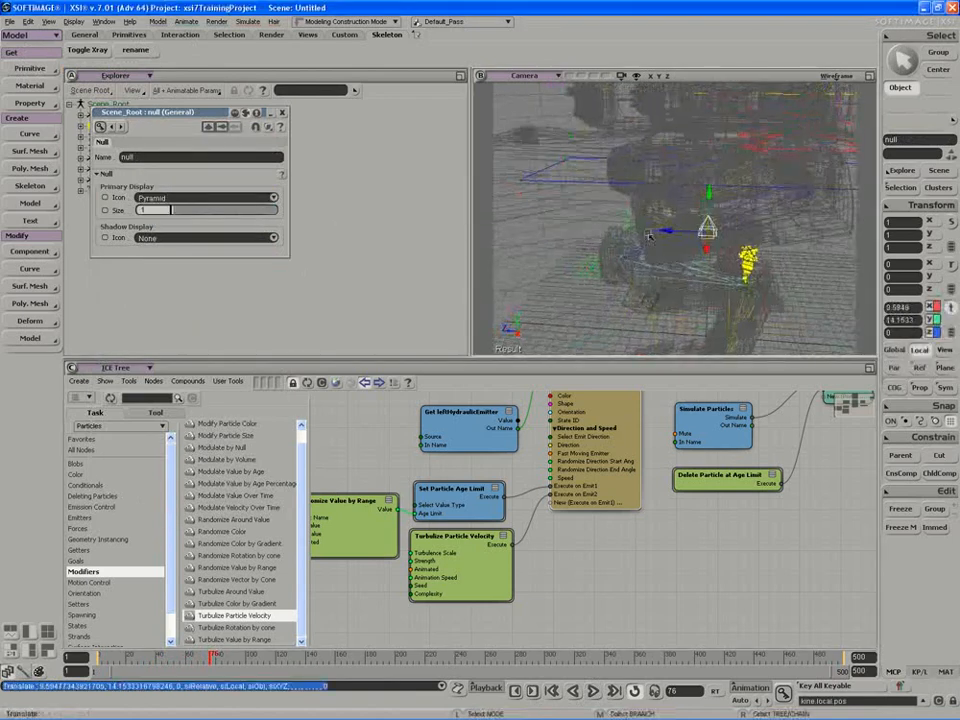
drag(675, 250, 719, 249)
key(s)
right_drag(719, 249, 610, 200)
key(v)
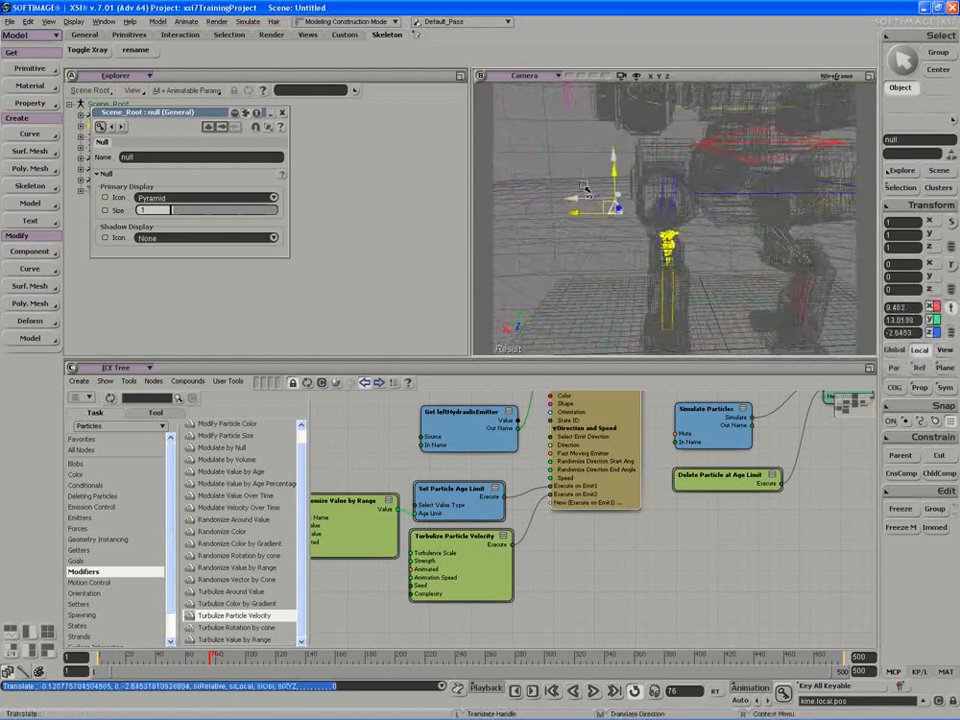
key(space)
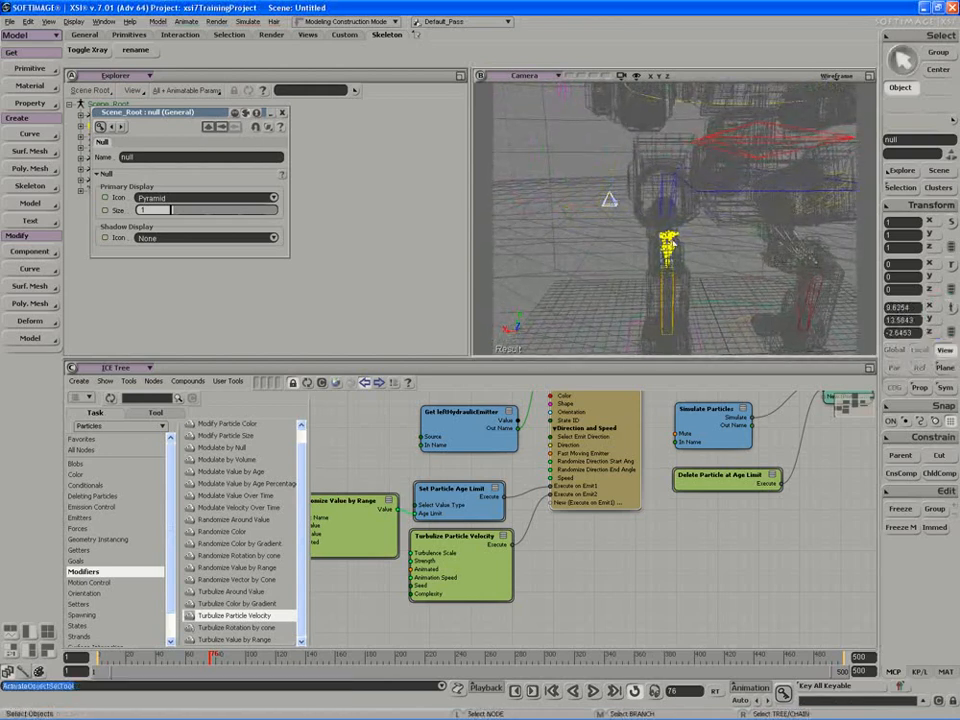
Bring the pyramid null's global position (Kinematics, Global Transform, Pos) into the ICE tree as a get-data node.
key(s)
right_drag(668, 178, 636, 178)
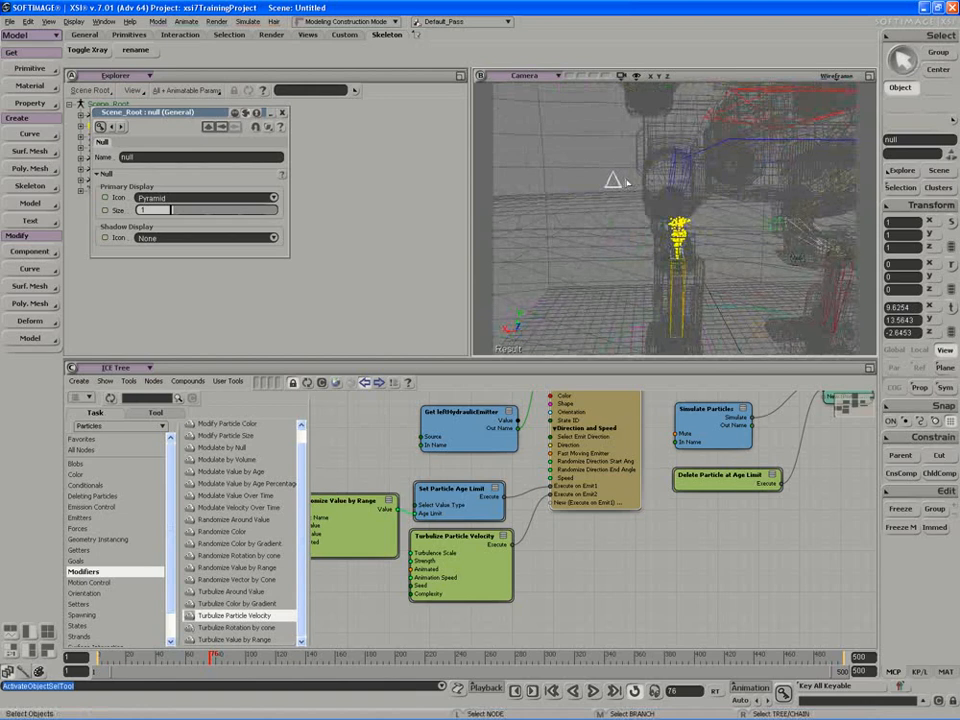
right_click(628, 183)
click(643, 206)
click(654, 216)
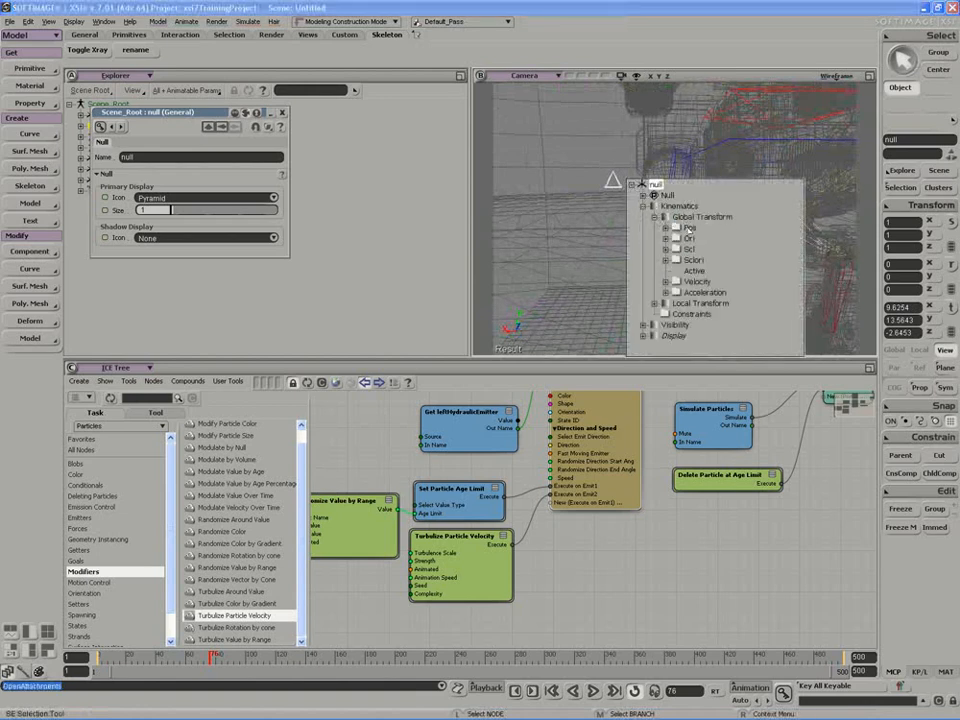
click(689, 227)
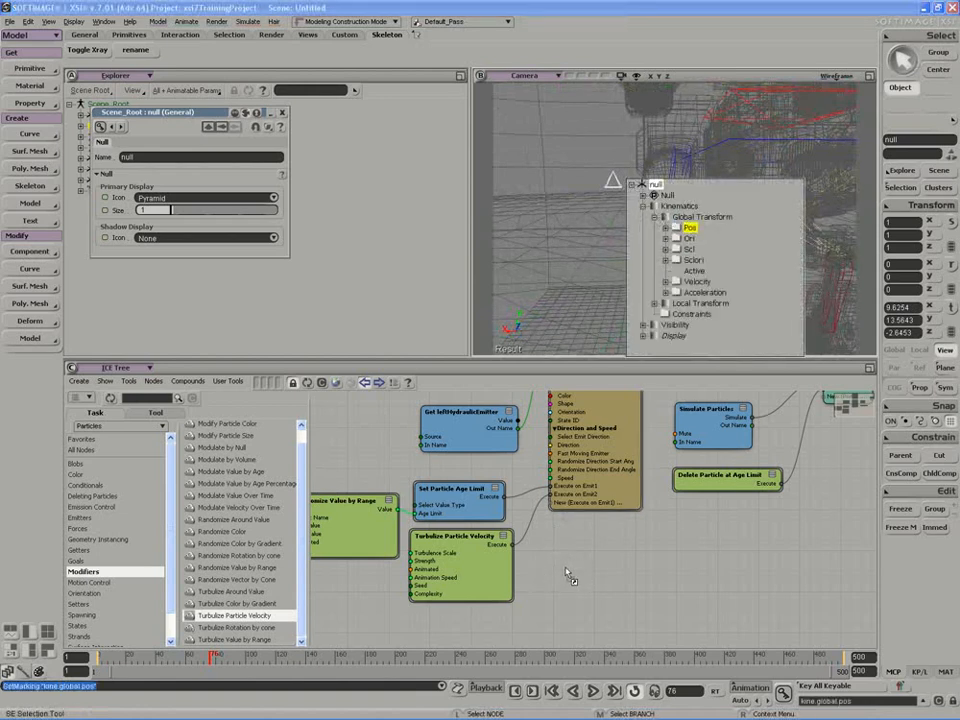
drag(566, 569, 367, 615)
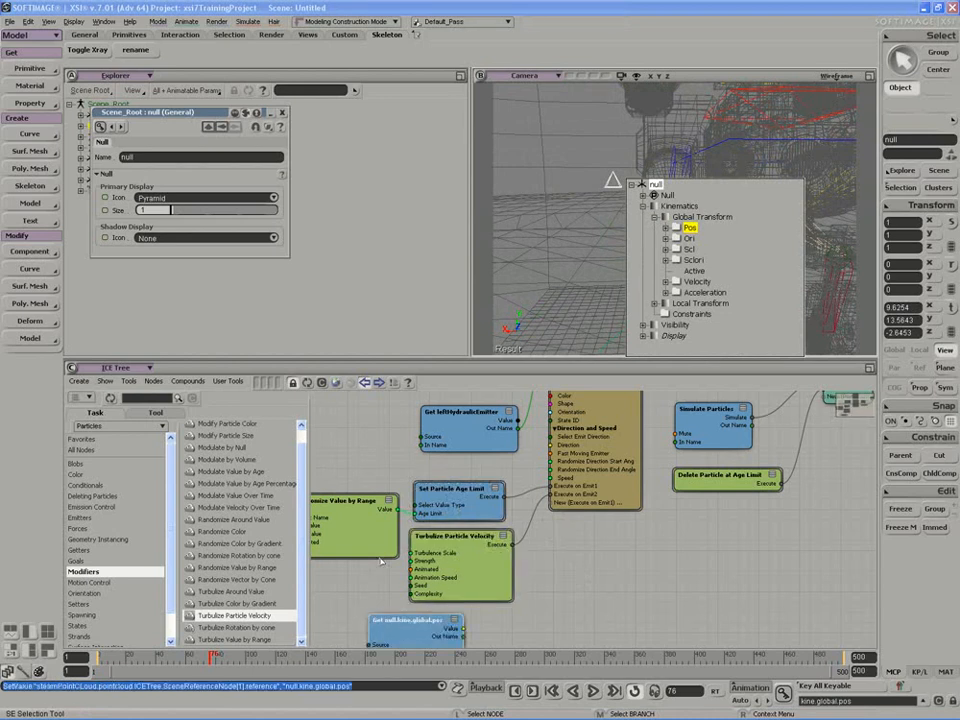
Connect the null position node's Value to the Emit from Null node's Direction and play the simulation from the start.
click(342, 500)
drag(338, 496, 389, 478)
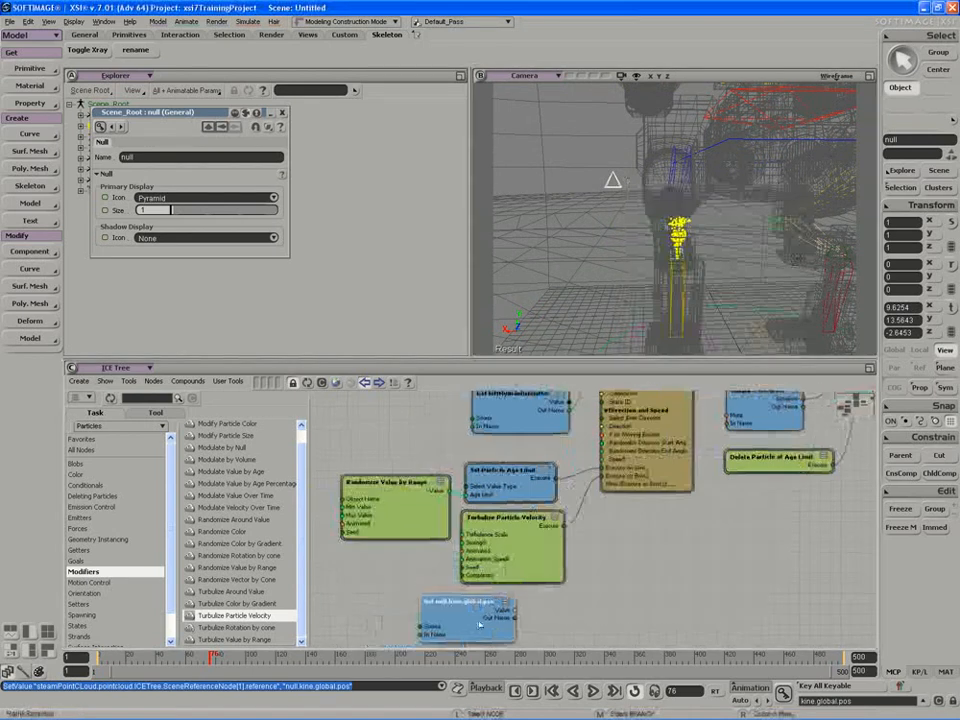
drag(469, 624, 603, 426)
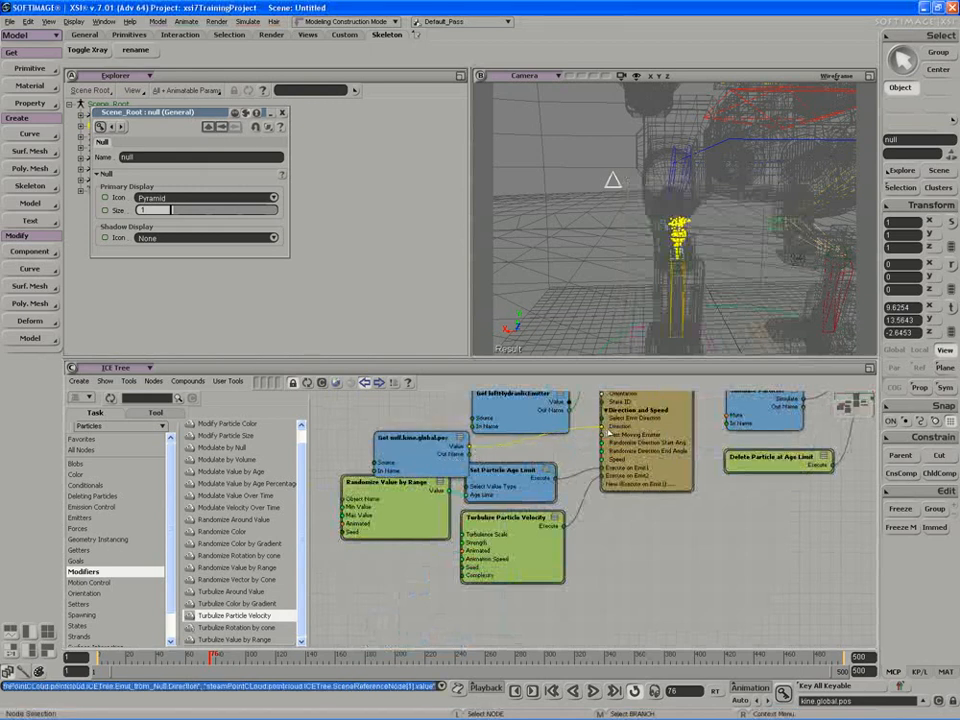
click(593, 692)
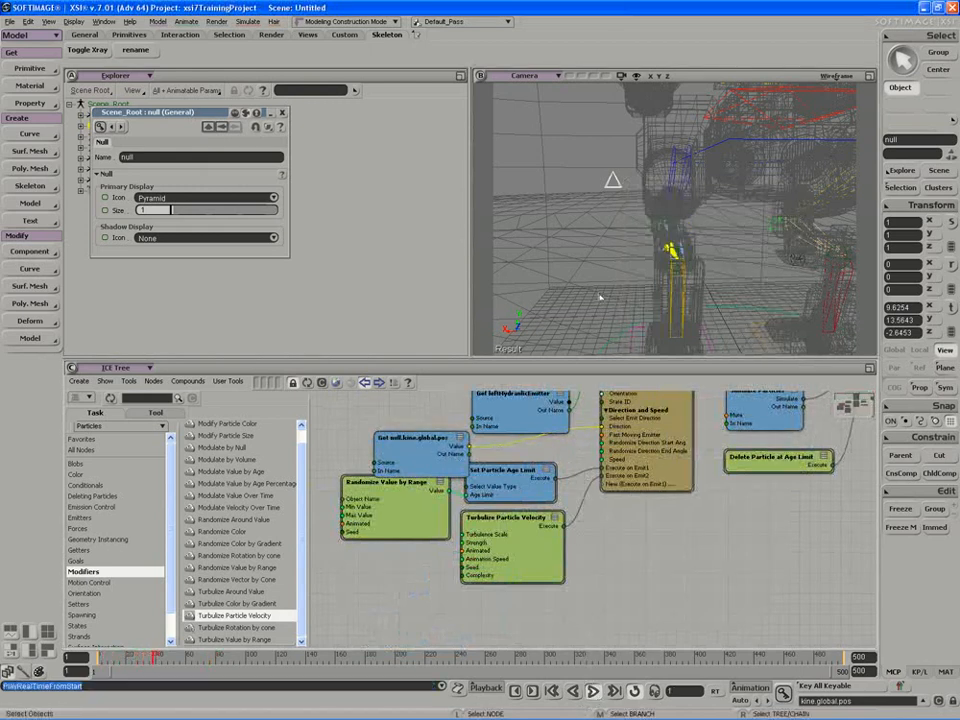
Move the direction null closer to the left hydraulic emitter, to about X 9.42, Y 11.69, Z -2.28, and switch to shaded display.
key(v)
drag(592, 168, 606, 193)
key(s)
right_drag(606, 193, 788, 124)
middle_click(837, 76)
key(s)
mouse_move(696, 137)
right_down()
mouse_move(724, 124)
mouse_move(667, 167)
mouse_move(561, 150)
mouse_move(706, 178)
right_up()
drag(706, 180, 704, 184)
key(s)
right_drag(704, 184, 625, 167)
click(282, 113)
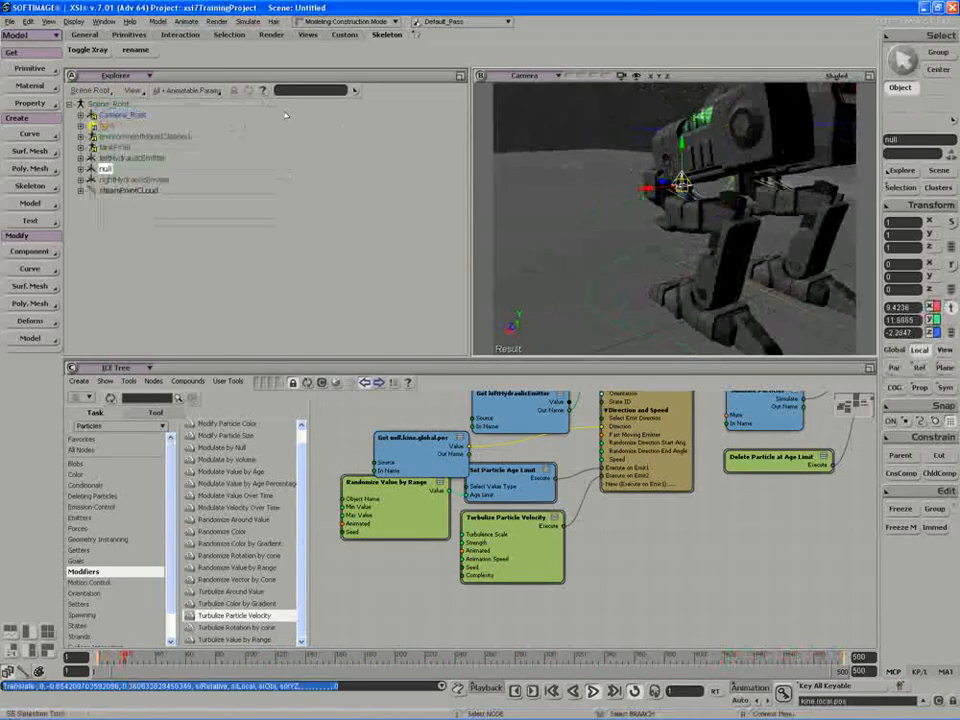
key(space)
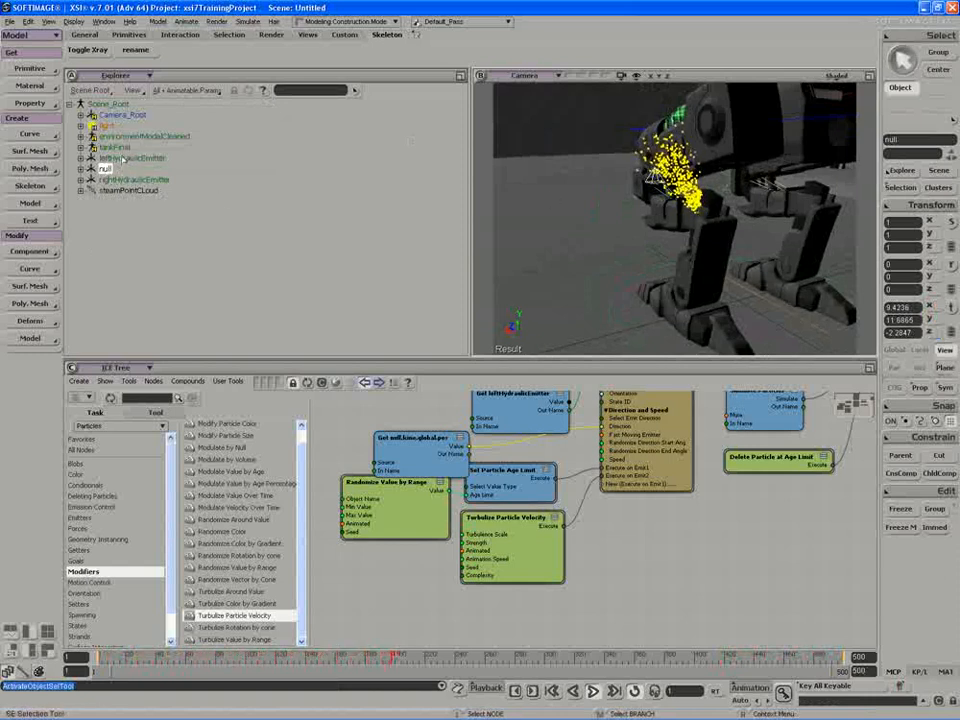
Rename the pyramid null as leftDirectionForSteamCNS.
double_click(104, 168)
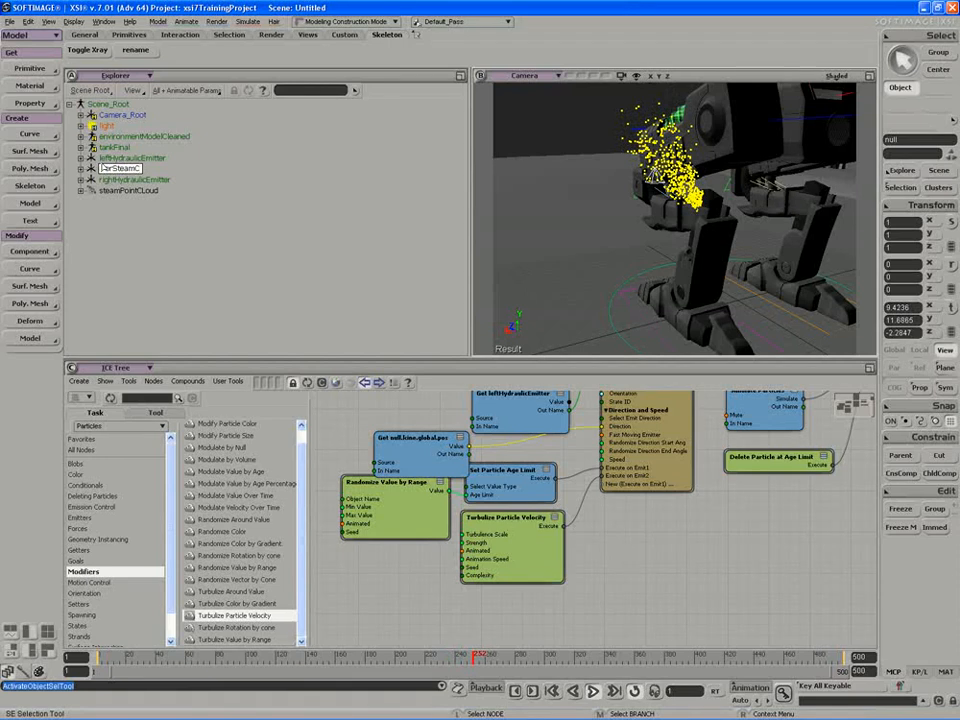
text(DirectionFor)
key(Return)
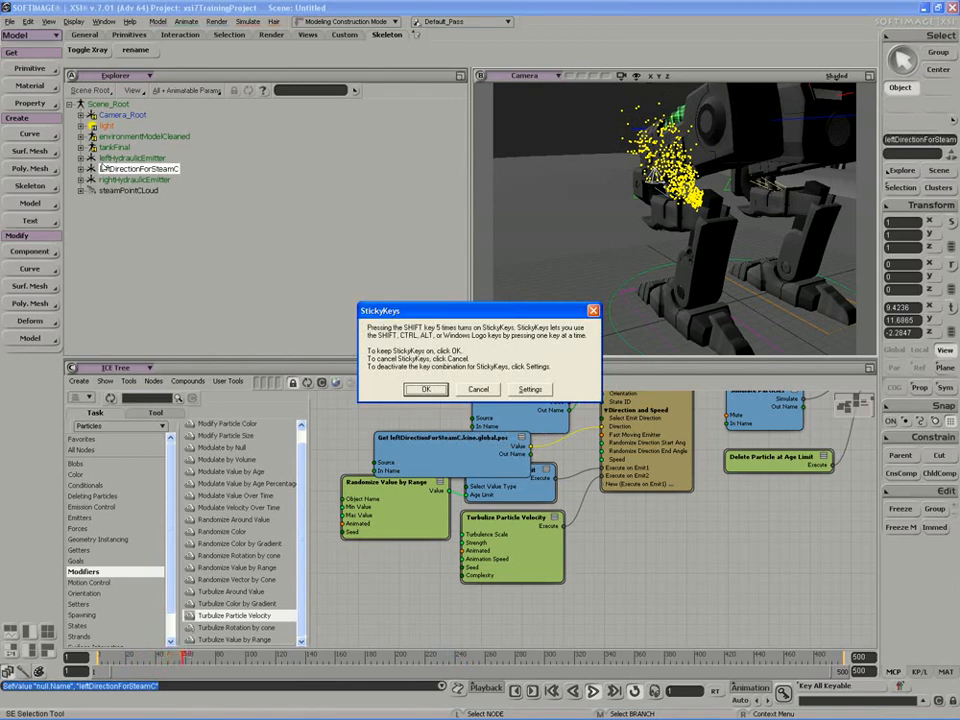
click(490, 393)
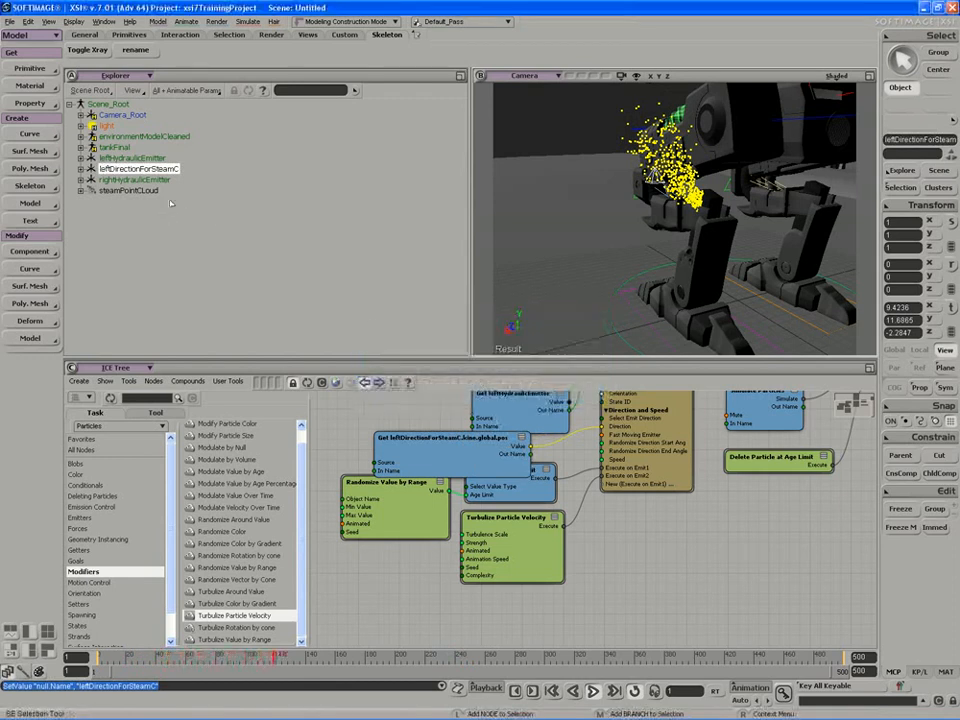
key(F2)
key(Right)
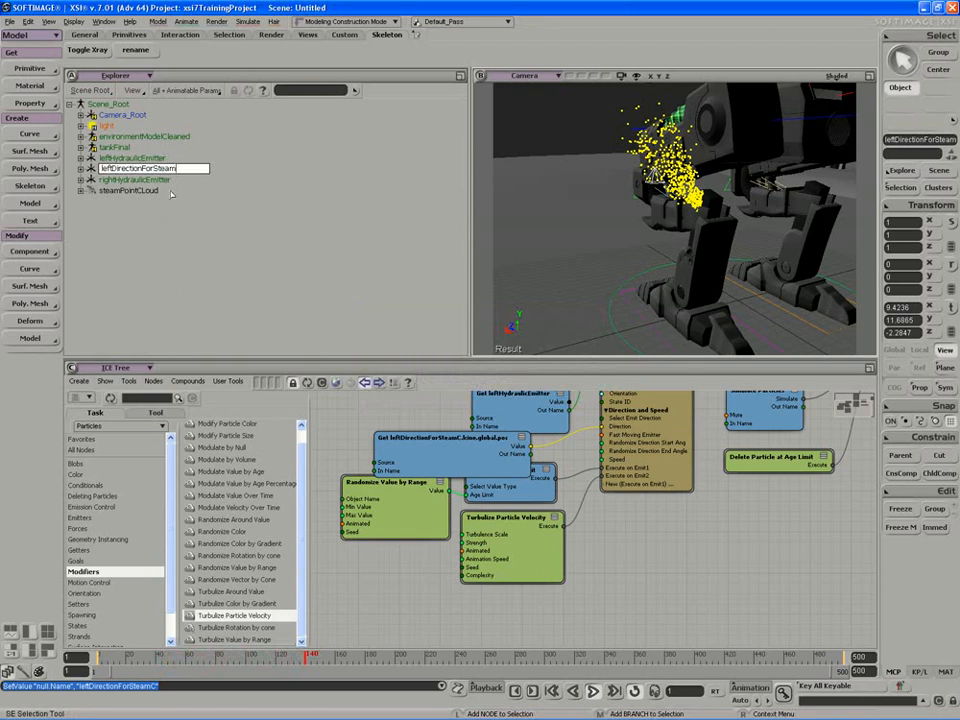
text(NS)
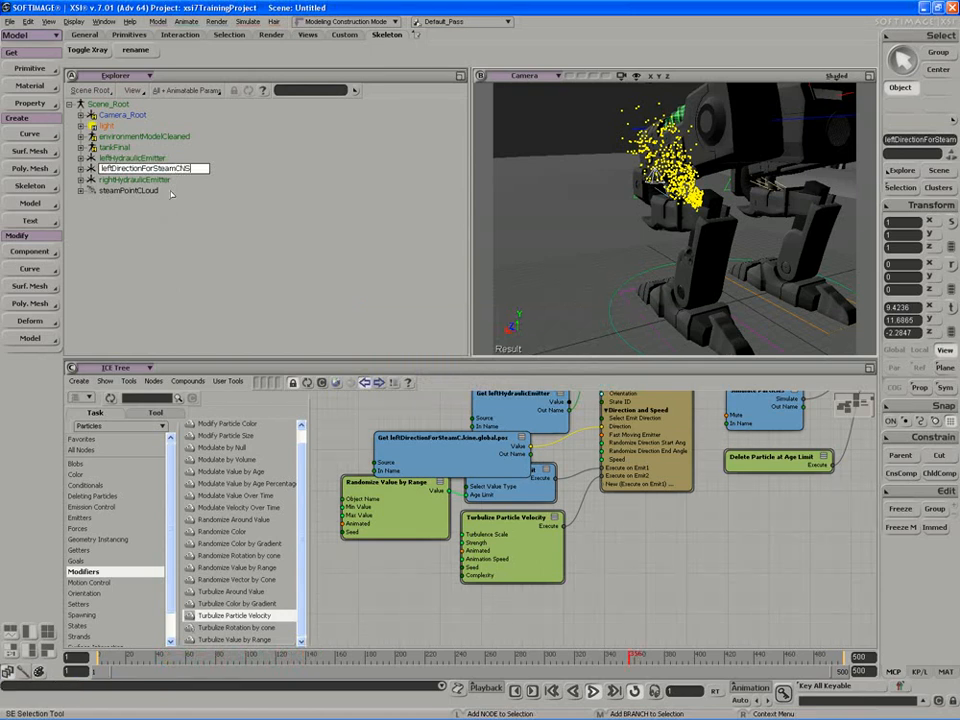
key(Return)
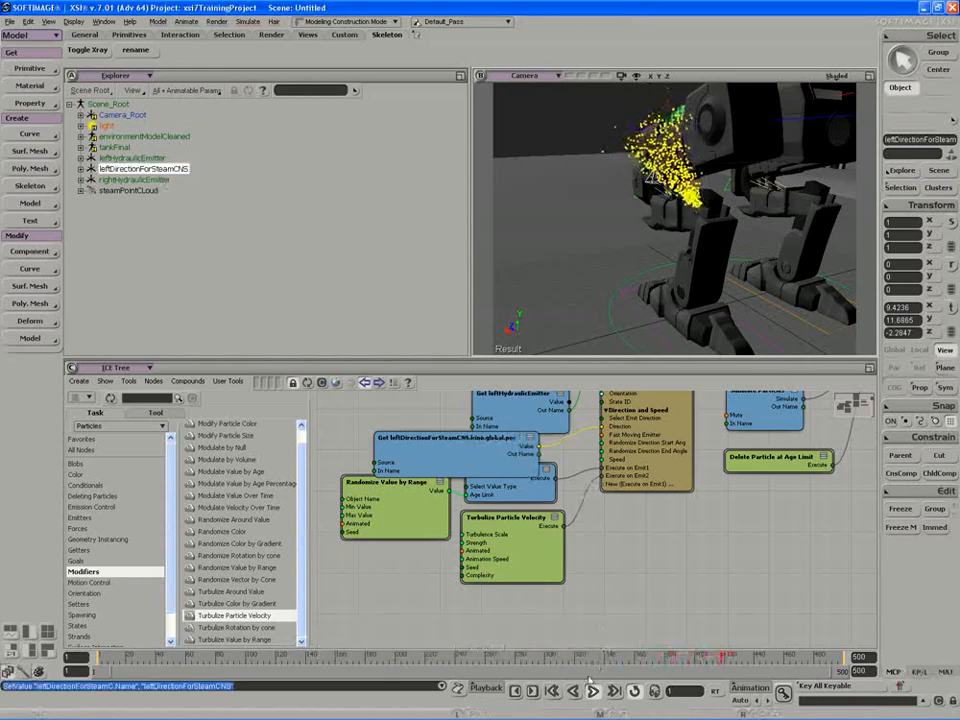
Spread out the turbulence, age limit, random range and null position nodes in the ICE tree so they do not overlap.
drag(522, 560, 525, 613)
drag(511, 488, 514, 522)
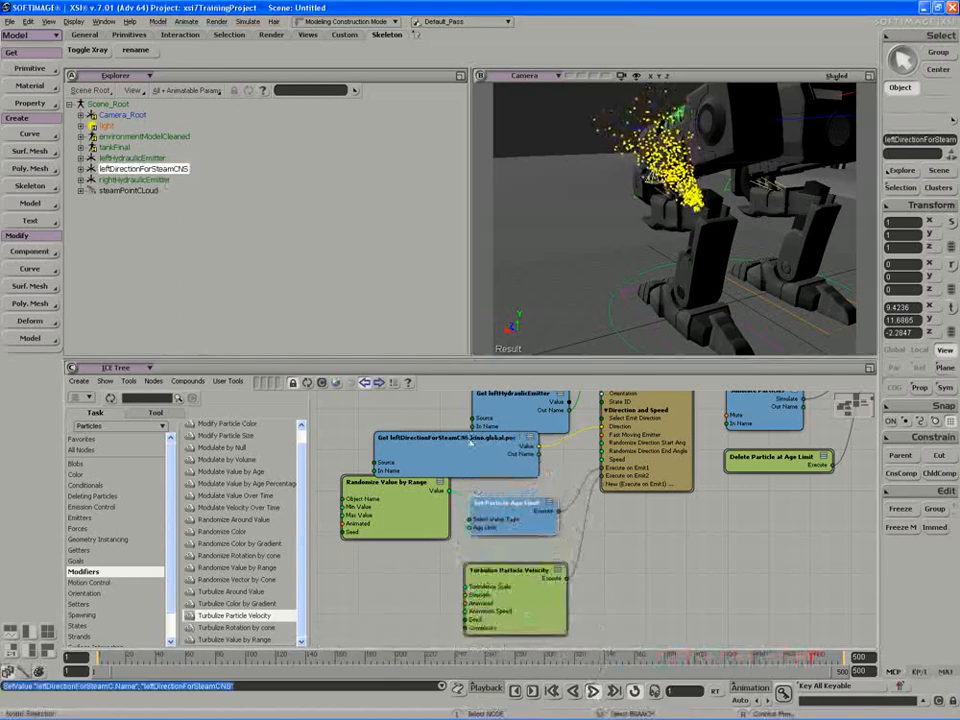
drag(441, 460, 440, 458)
drag(401, 503, 388, 526)
drag(528, 520, 533, 541)
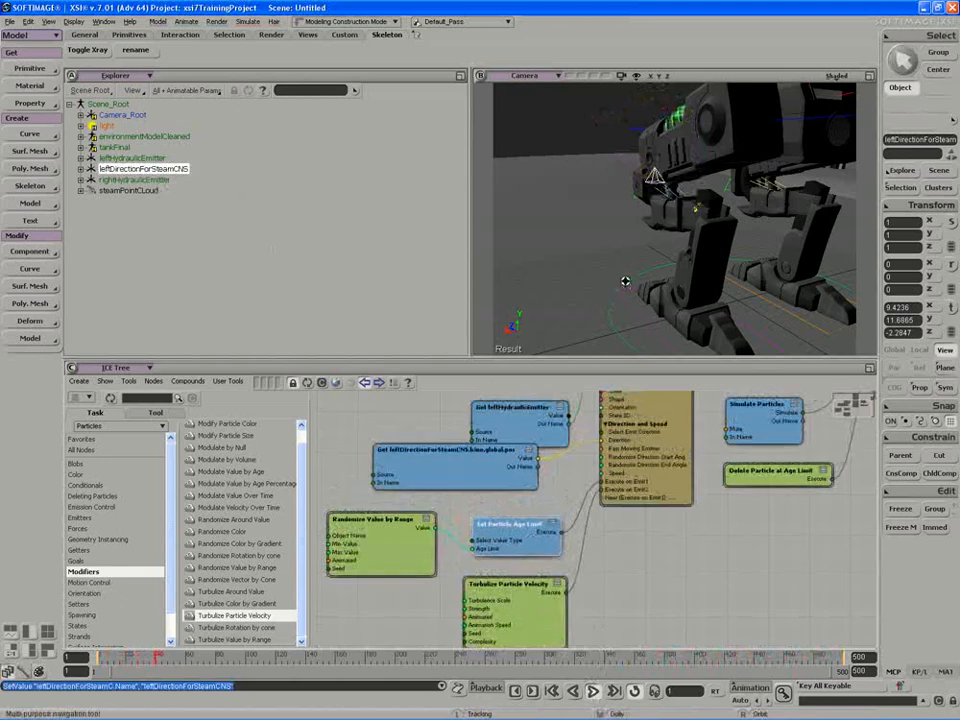
right_drag(626, 281, 594, 261)
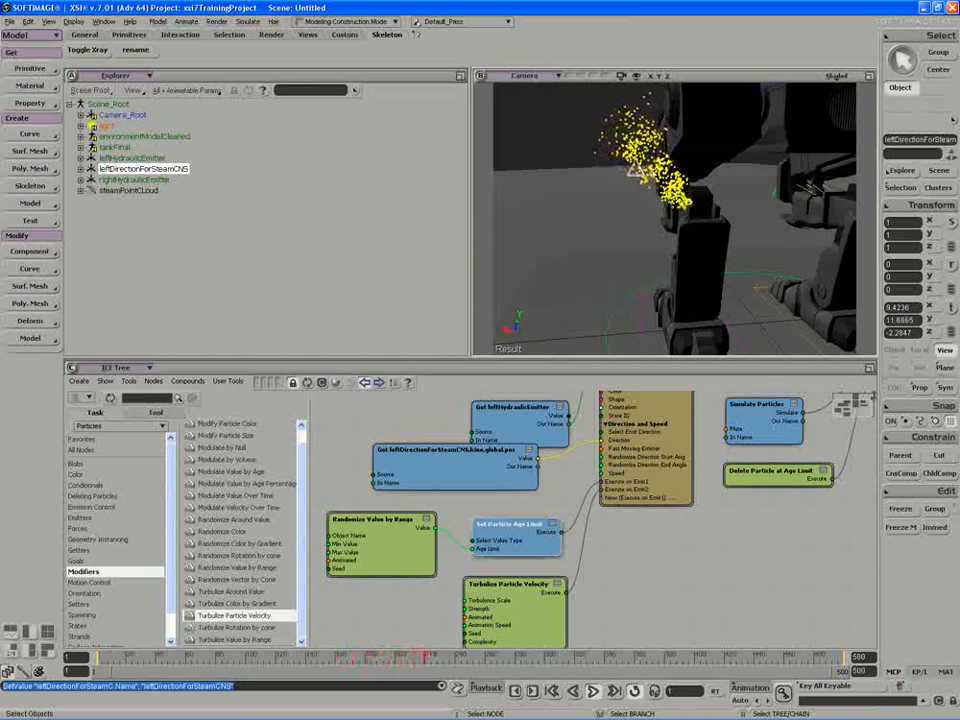
Add an Add Forces node and a Drag Force node to the ICE tree, moving Delete Particle at Age Limit down for room.
drag(775, 472, 788, 506)
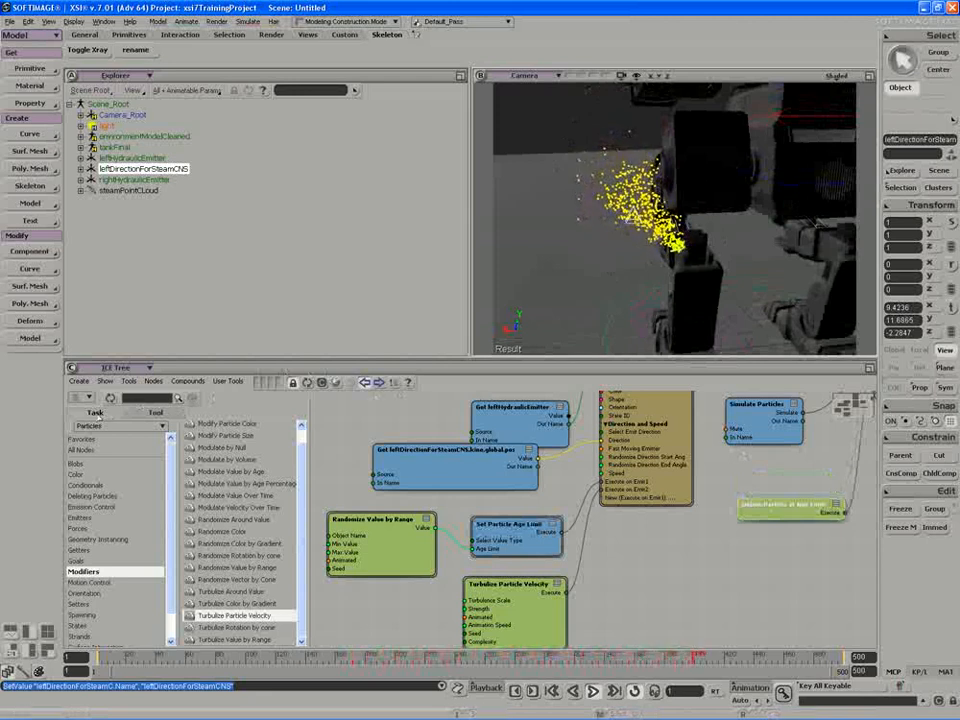
click(78, 528)
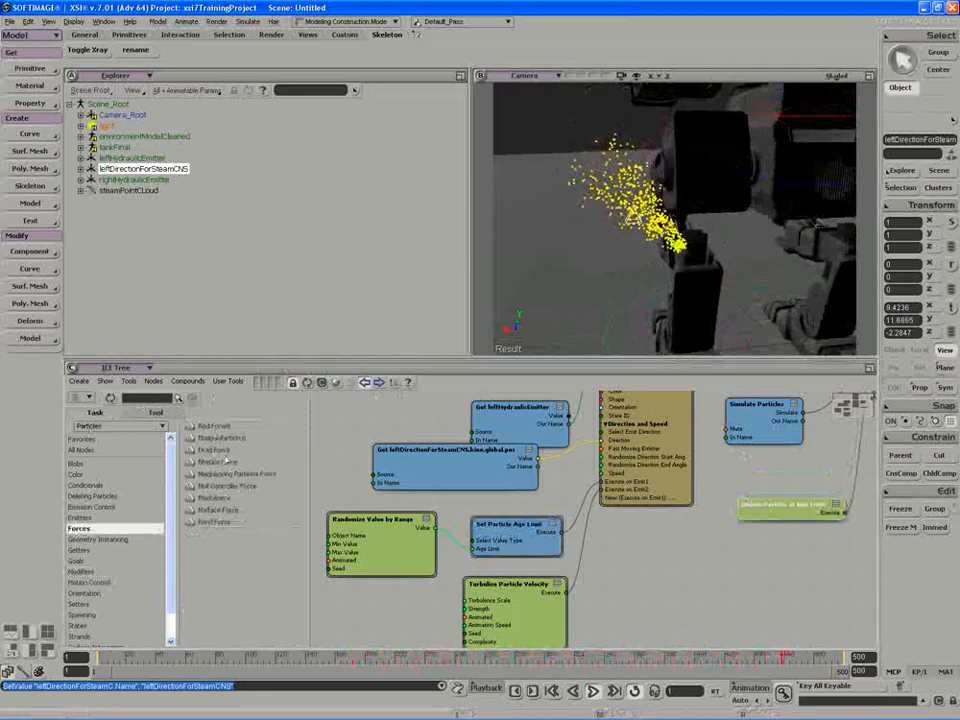
drag(213, 426, 650, 538)
drag(758, 511, 762, 570)
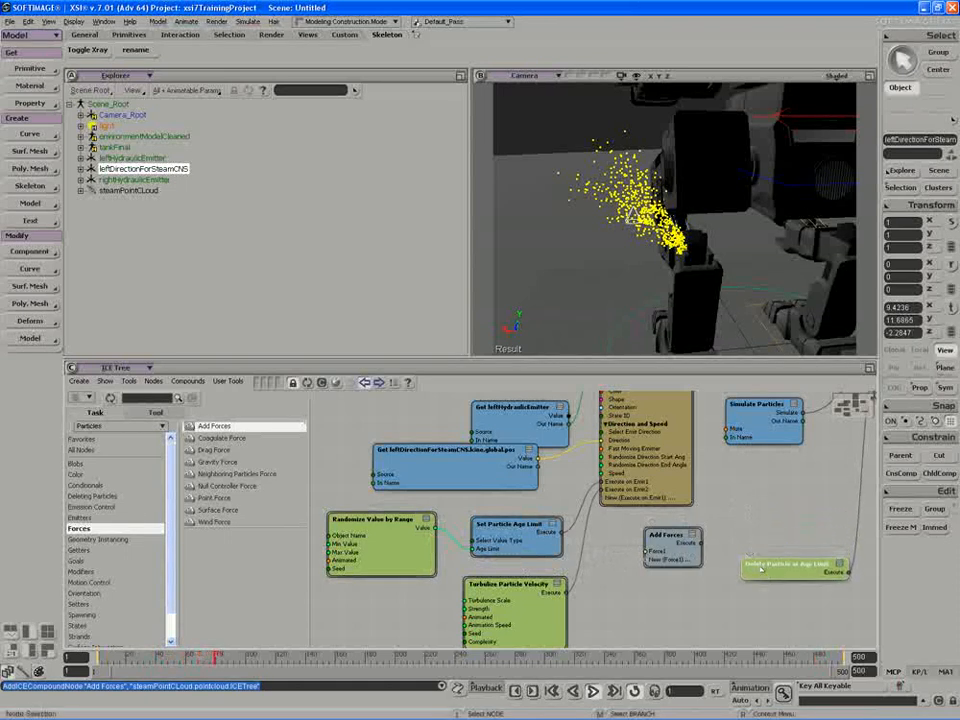
drag(430, 588, 593, 598)
Connect Drag Force to Add Forces and Add Forces to the ICETree node, and place Simulate Particles below Add Forces.
drag(667, 538, 680, 540)
drag(647, 611, 660, 556)
drag(723, 533, 815, 426)
drag(590, 607, 597, 568)
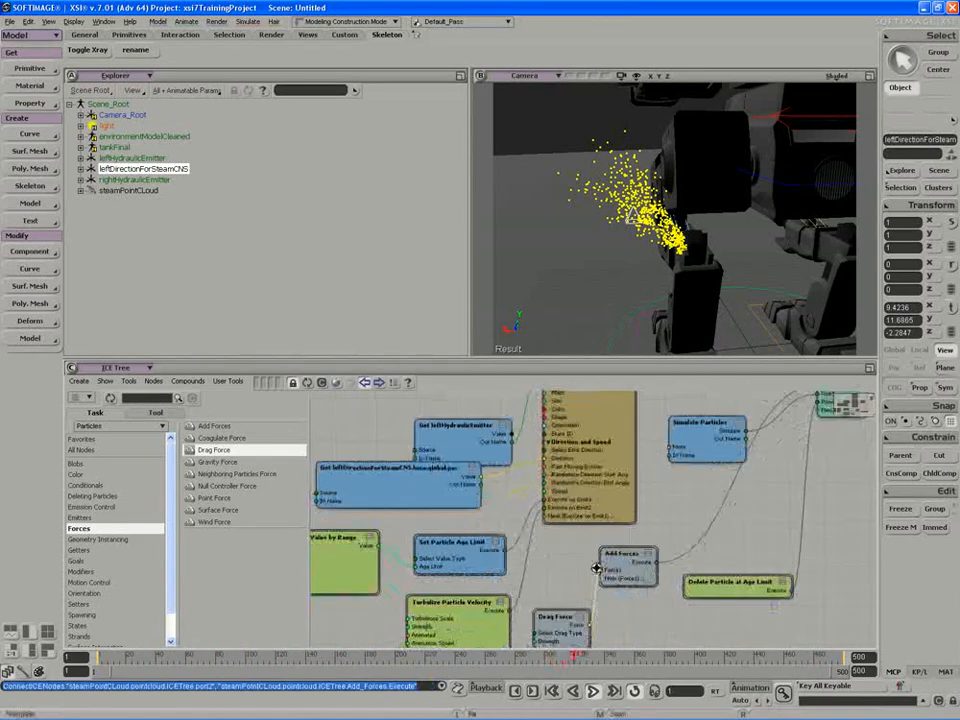
middle_drag(624, 560, 697, 495)
drag(728, 456, 735, 622)
Restart the simulation from the first frame and view the emitter in wireframe to check the effect of the drag.
click(596, 692)
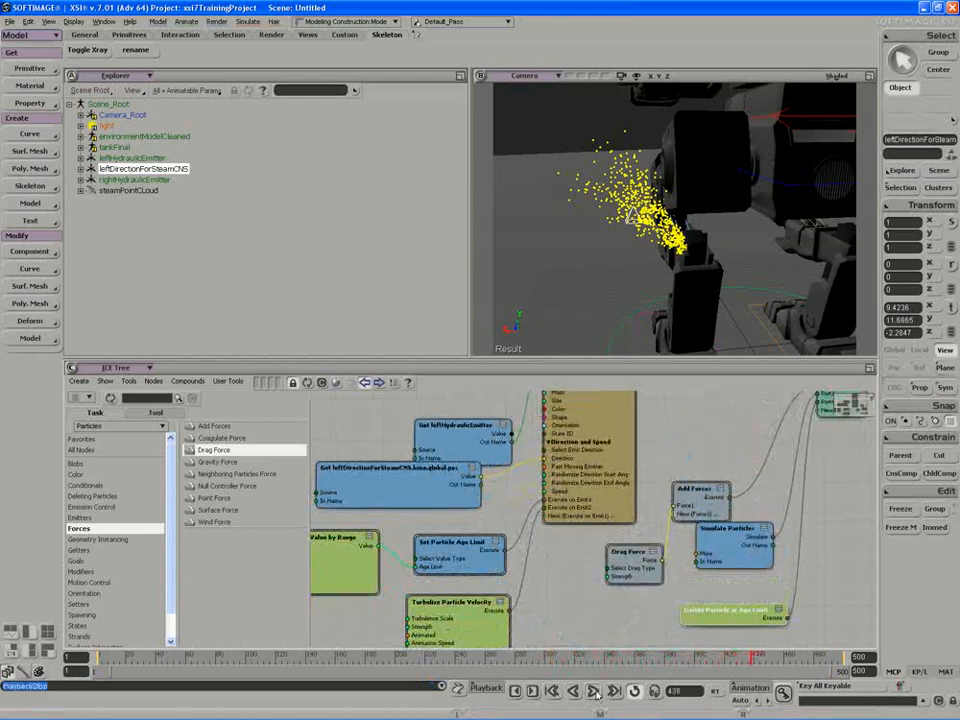
middle_click(597, 693)
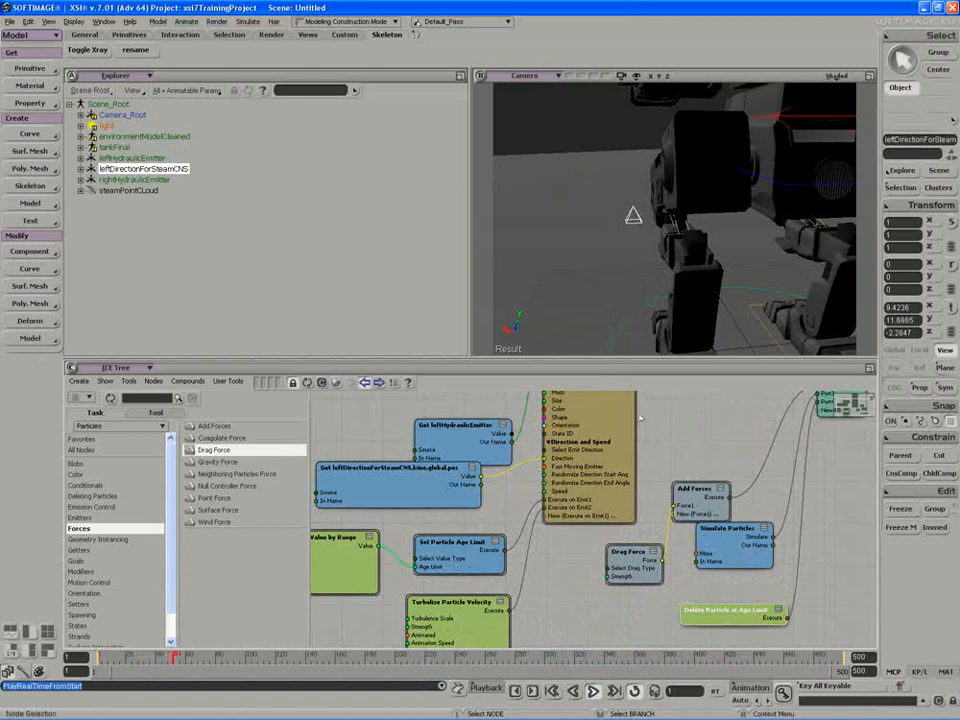
middle_click(593, 693)
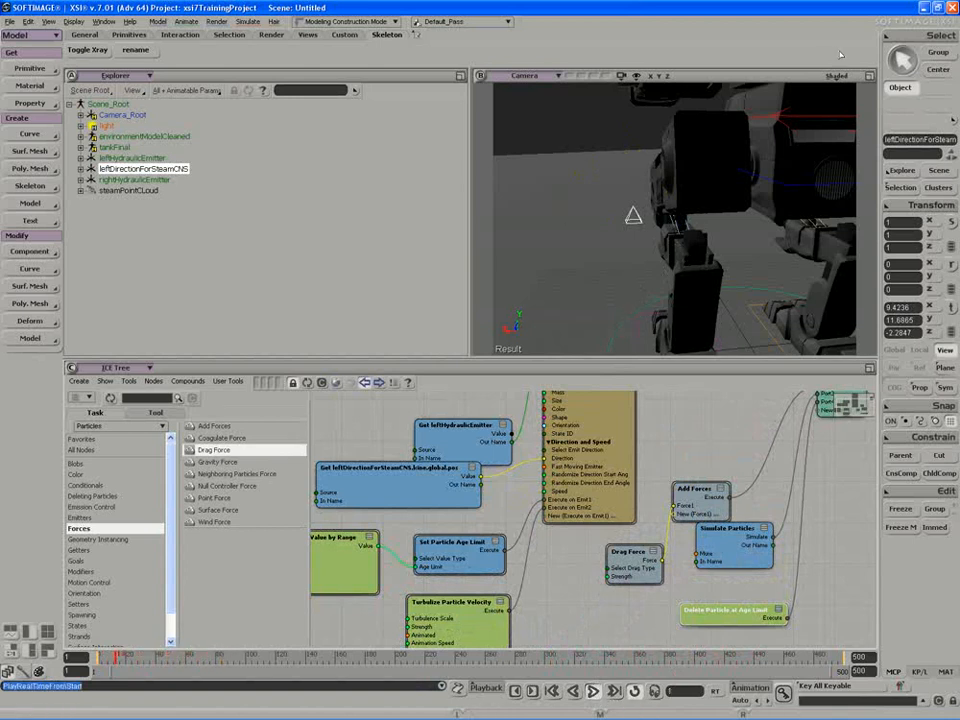
middle_click(837, 77)
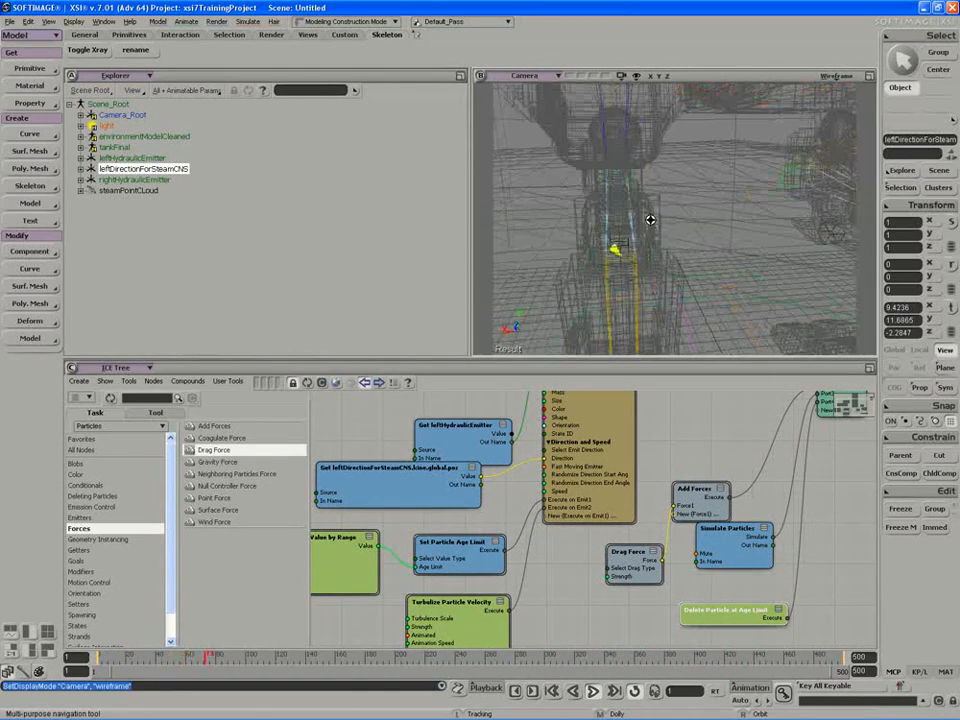
Set the Drag Force node's Strength to 0.001 and replay the simulation from the start.
double_click(622, 551)
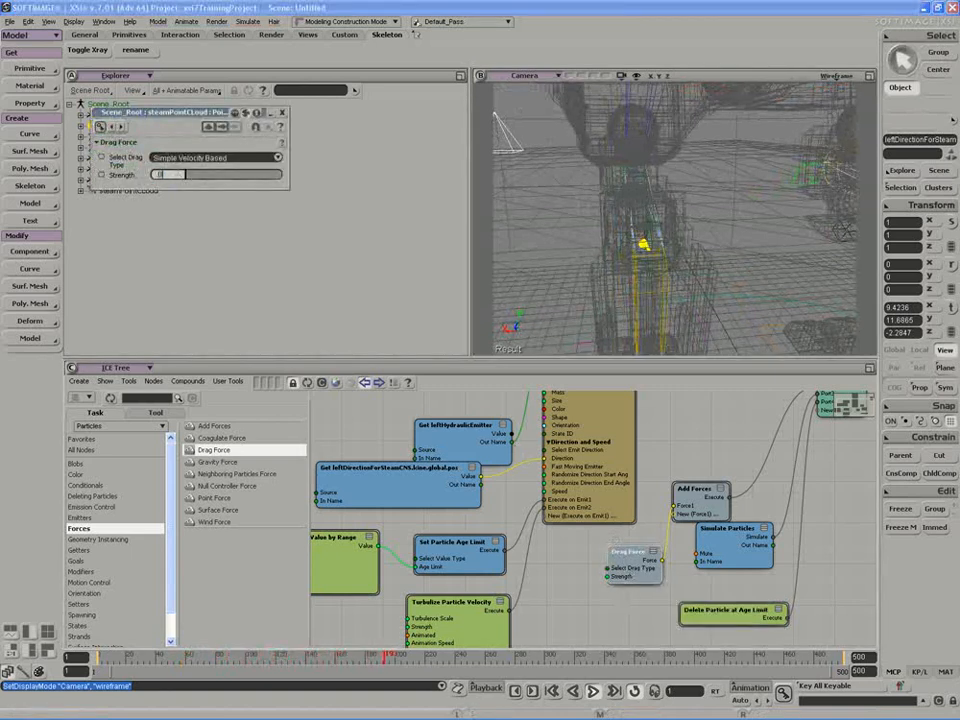
text(0.001)
key(Return)
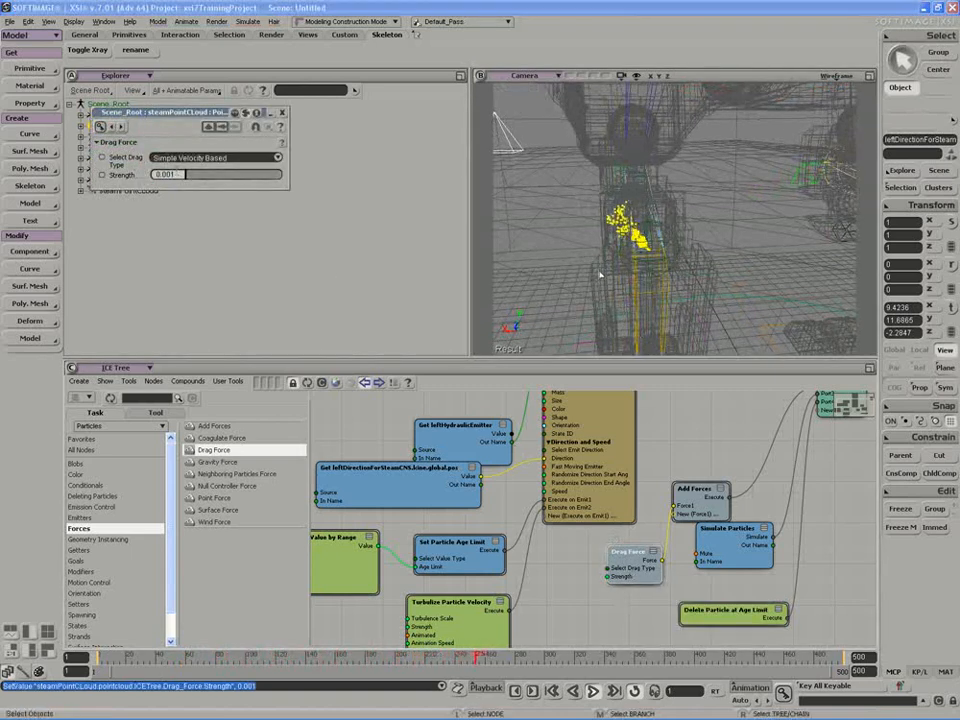
click(594, 692)
key(s)
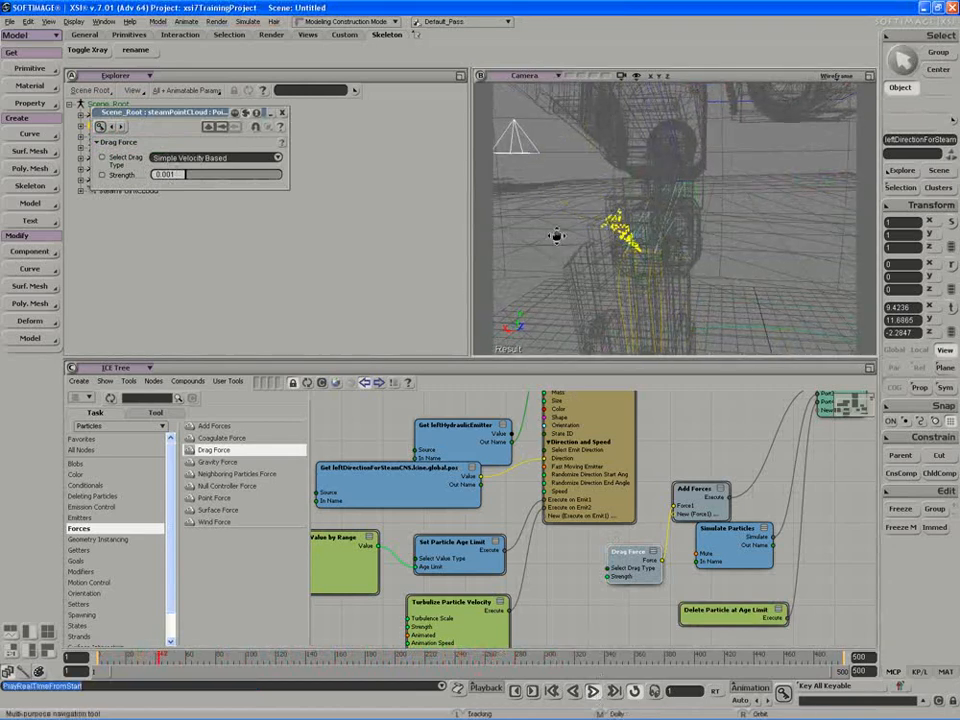
right_drag(557, 236, 619, 208)
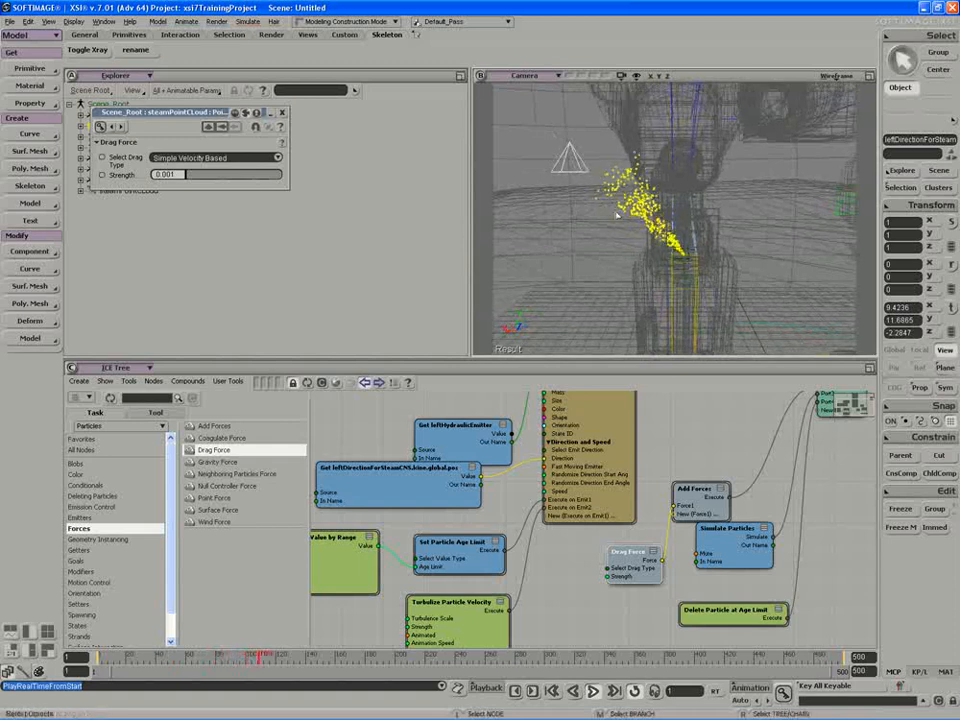
Set the Drag Force node's Strength to 0.005.
click(172, 174)
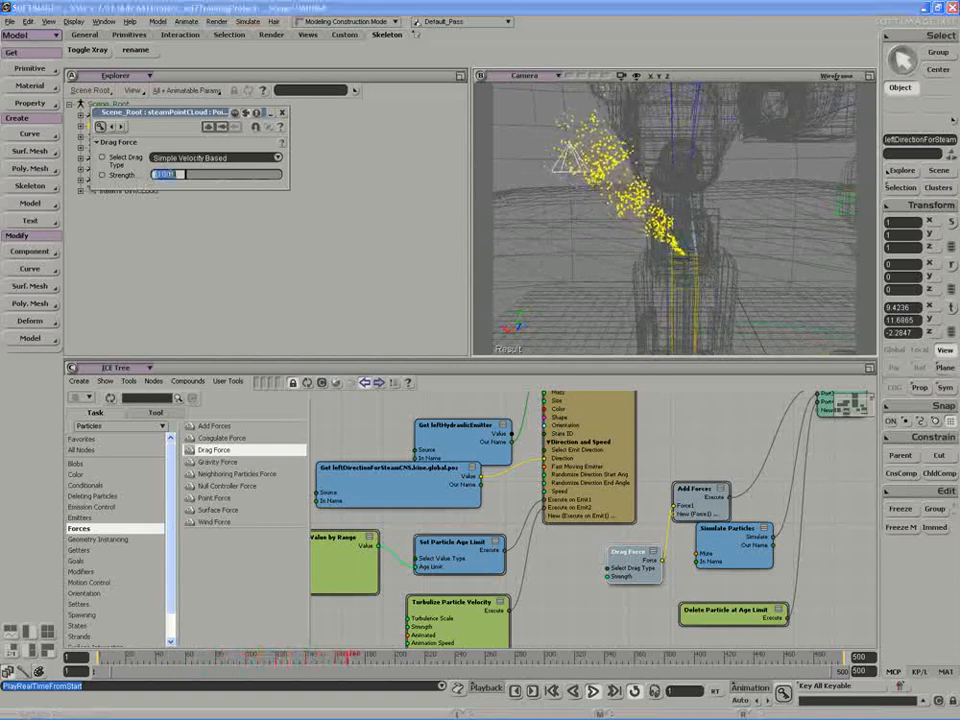
text(0.005)
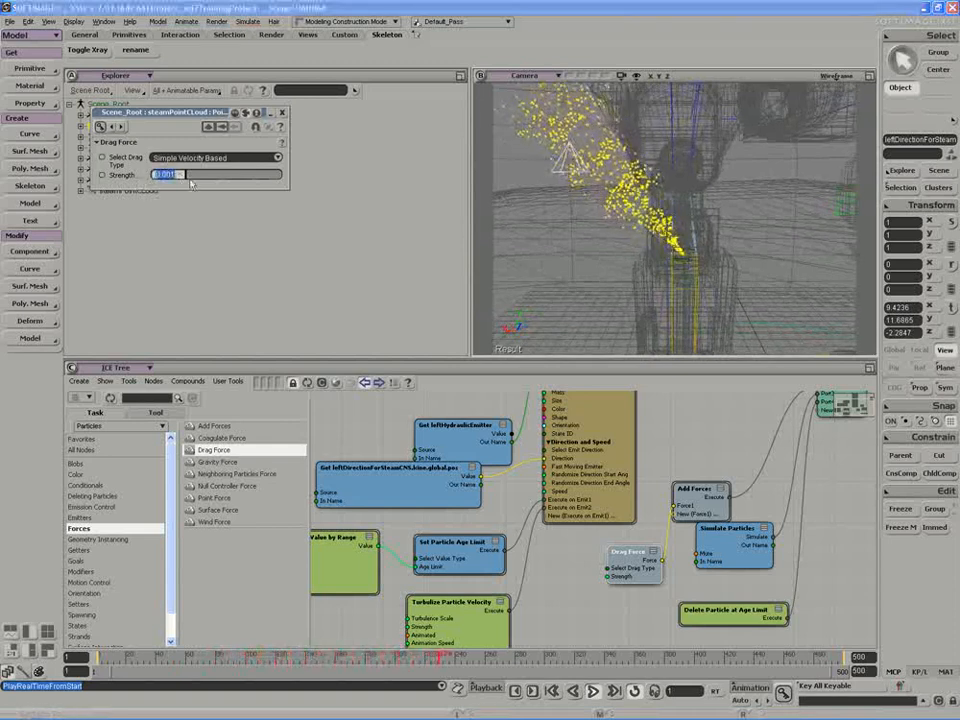
key(Return)
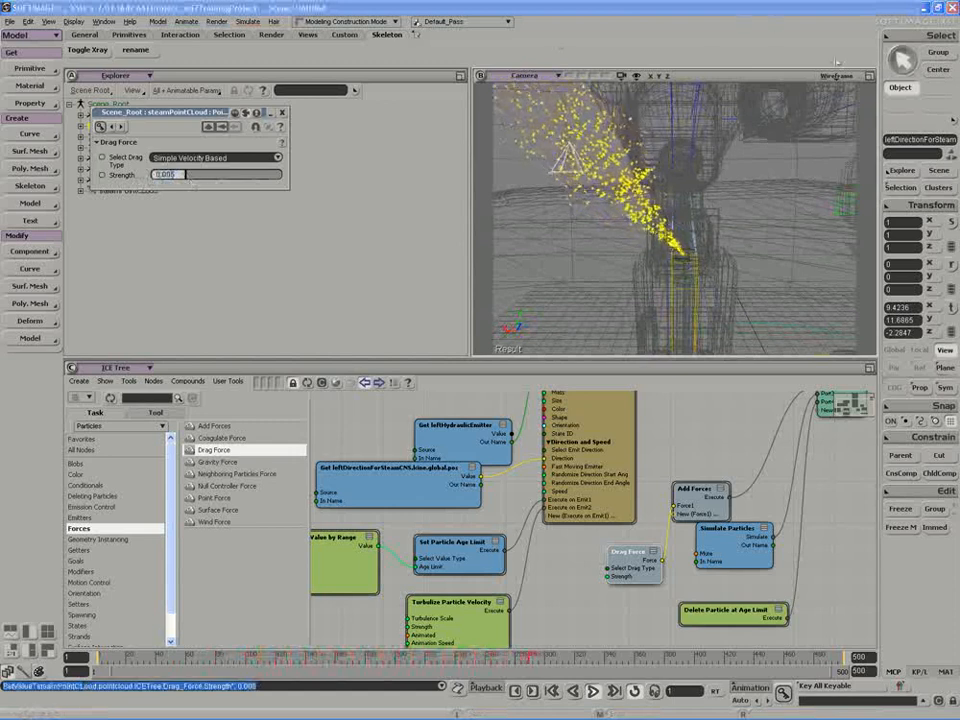
Examine the steam emission around the robot's leg from different angles in shaded display.
middle_click(840, 78)
key(s)
middle_drag(694, 192, 647, 194)
right_drag(647, 194, 624, 204)
middle_drag(624, 204, 638, 208)
right_drag(645, 208, 717, 209)
key(s)
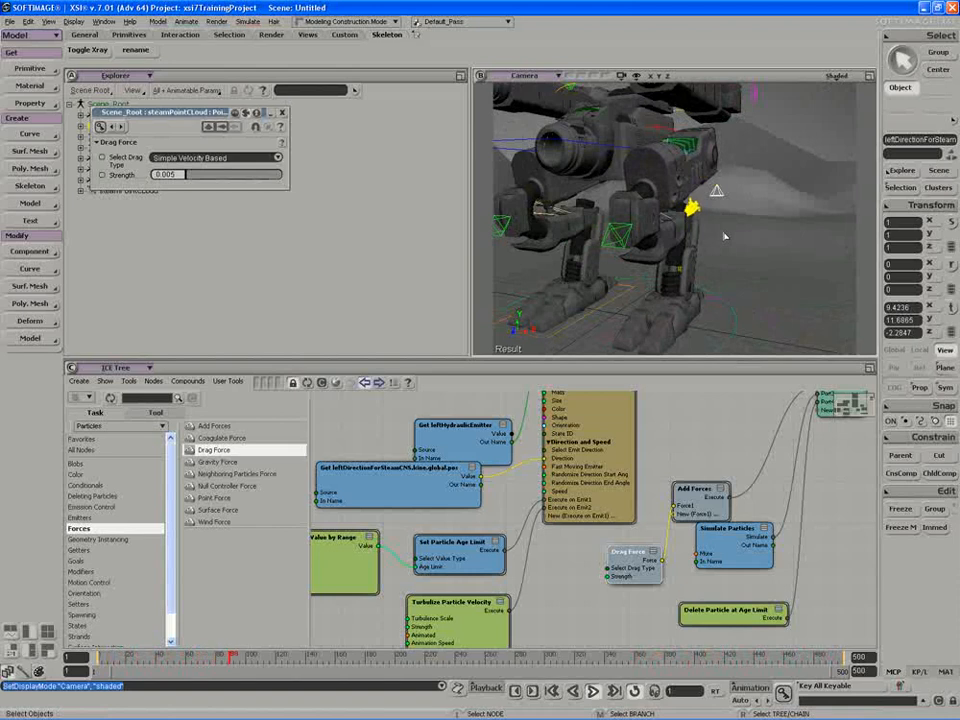
key(s)
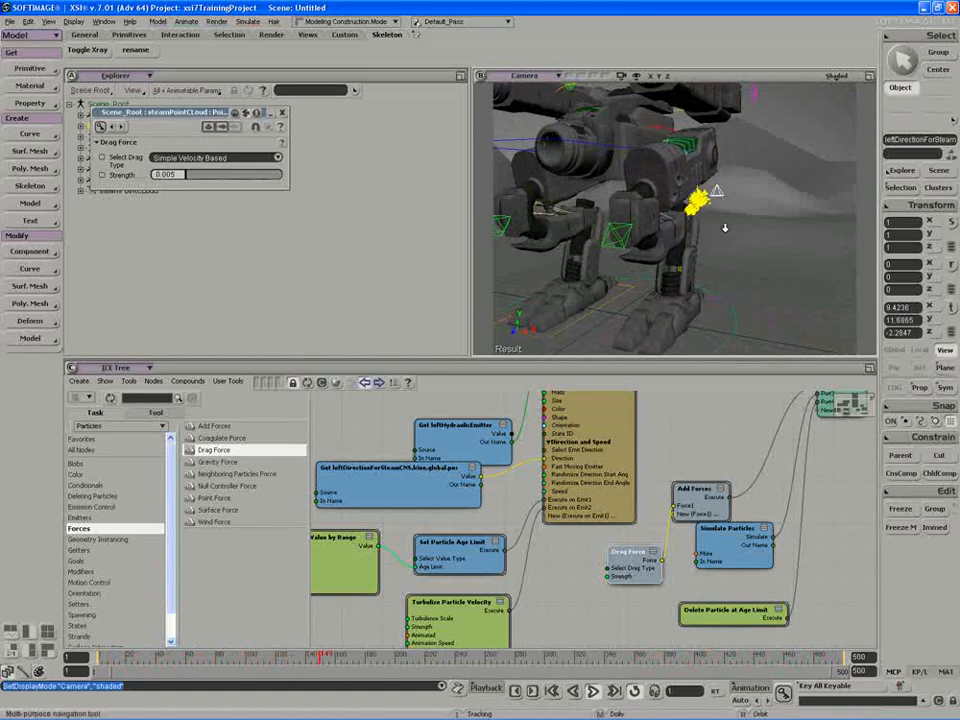
Set the Turbulize Particle Velocity node's Animation Speed to 4.717, Turbulence Scale to 5.157 and Strength to 0.566 while the simulation plays.
middle_drag(724, 225, 666, 264)
right_drag(666, 264, 674, 257)
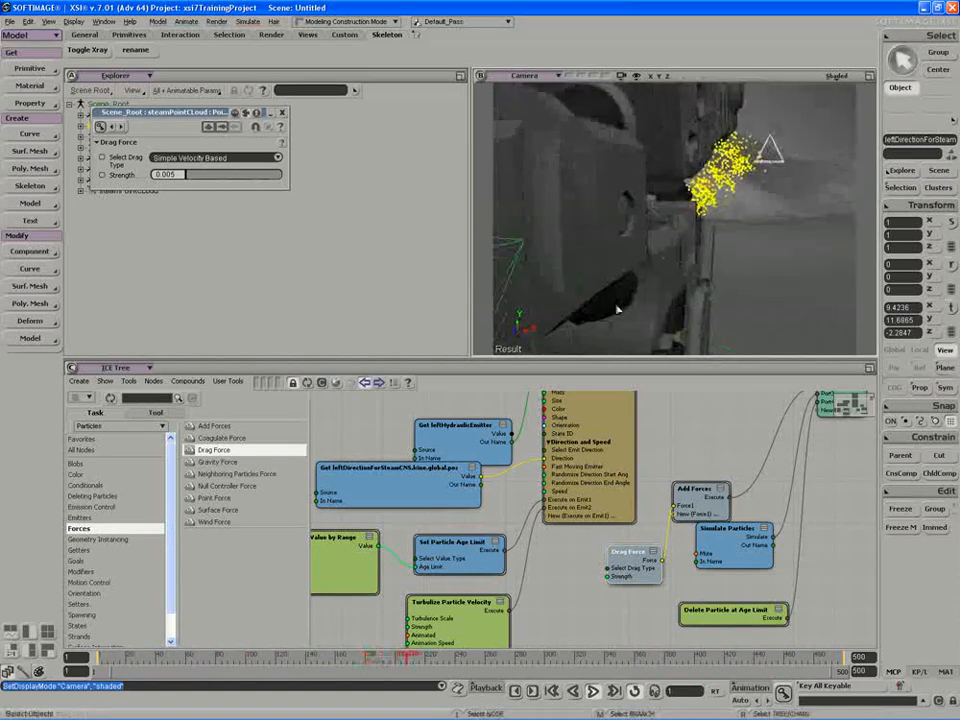
click(455, 620)
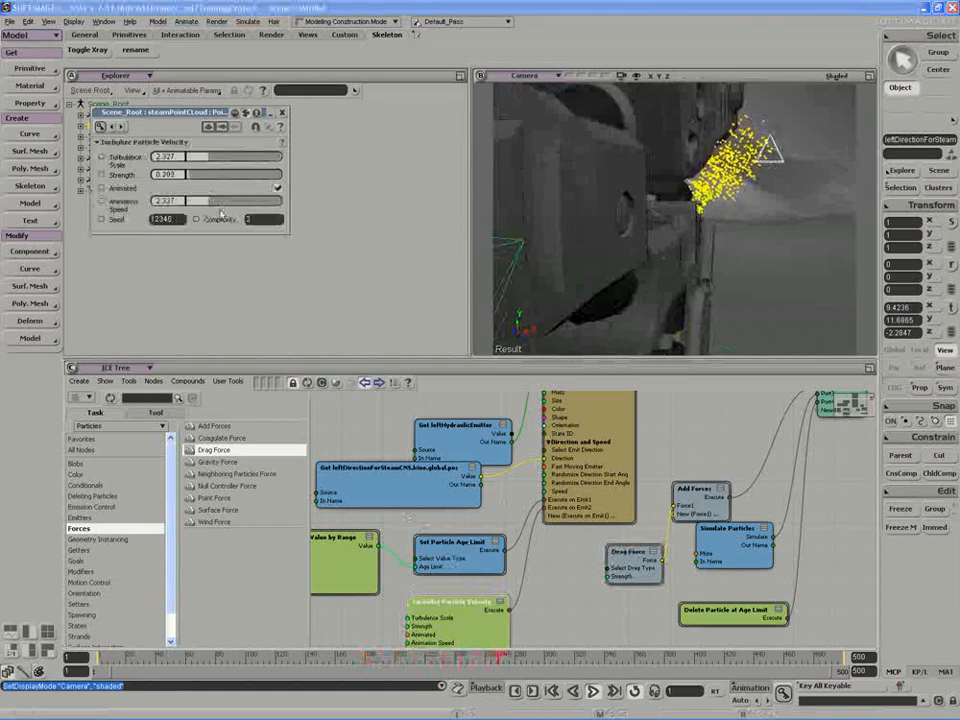
drag(214, 204, 226, 204)
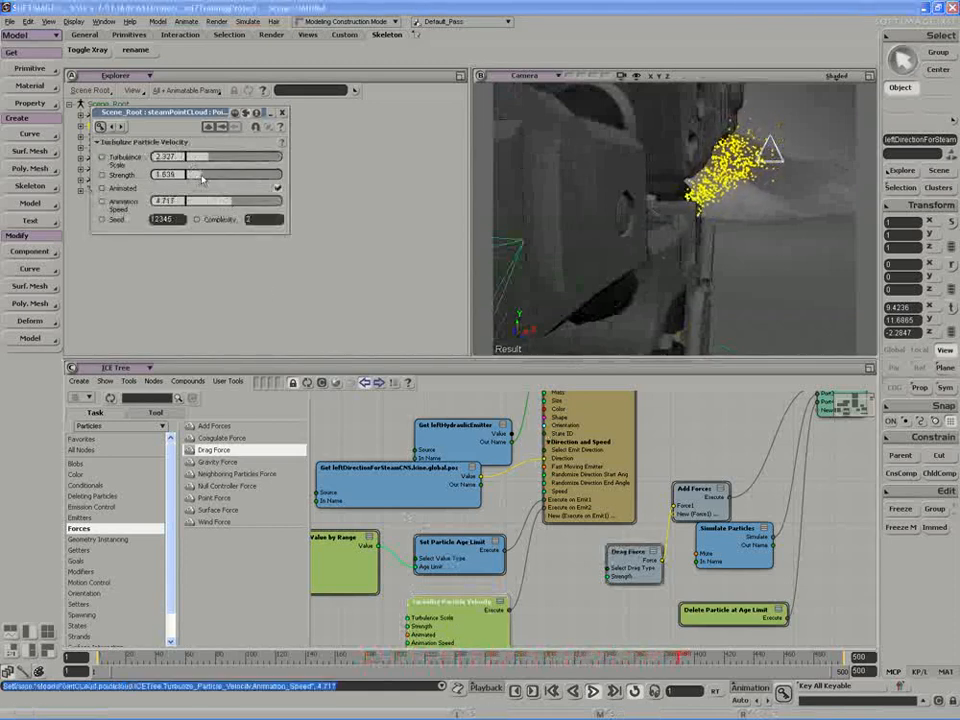
drag(202, 178, 218, 177)
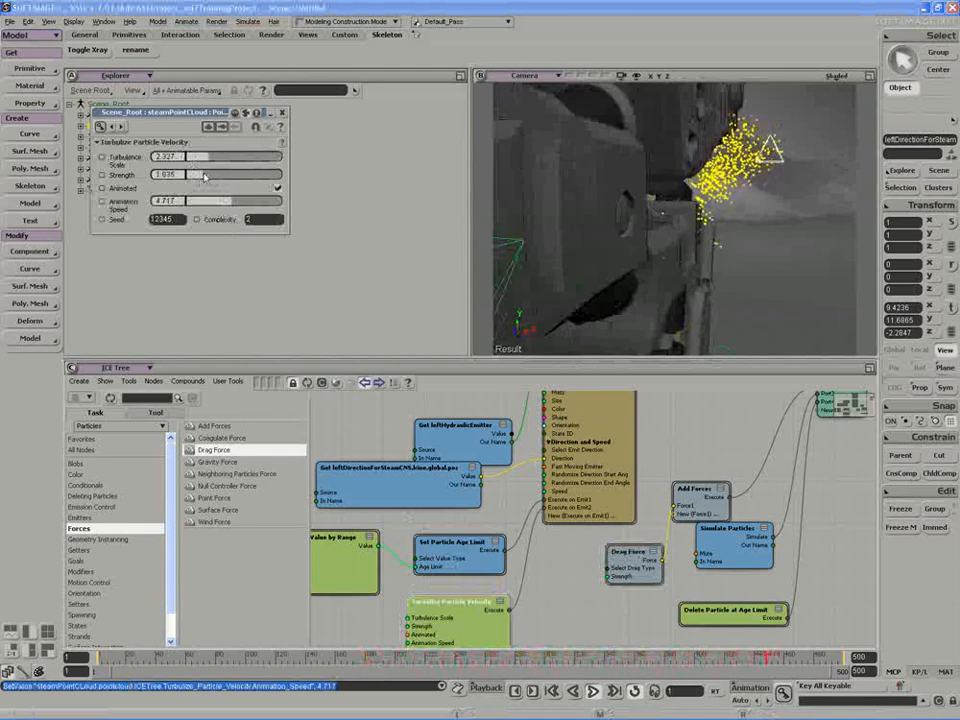
drag(210, 158, 237, 158)
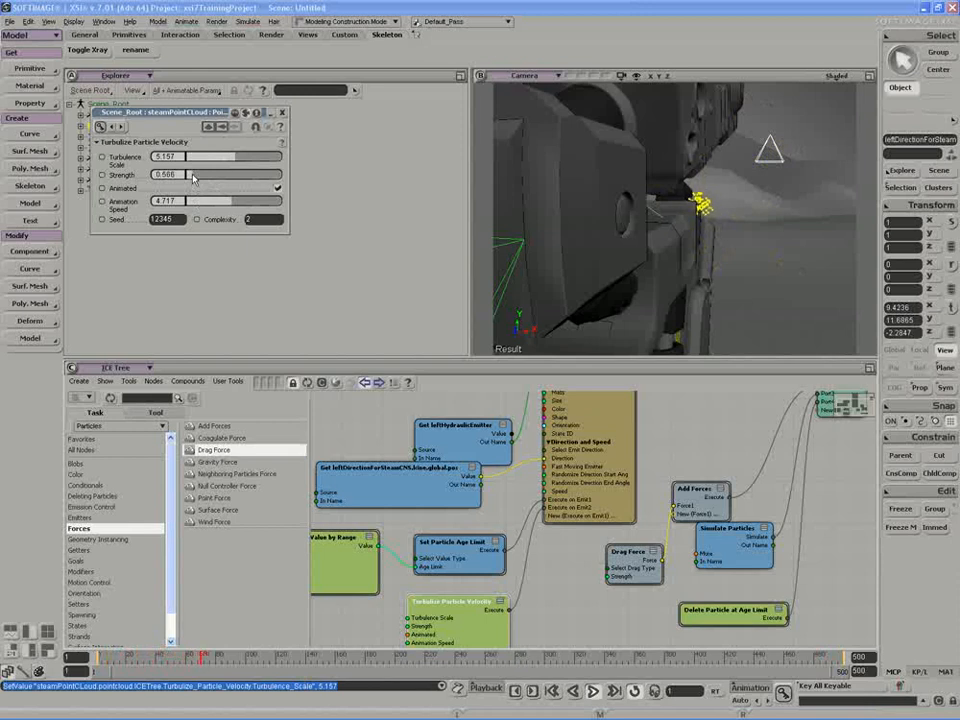
key(s)
mouse_move(774, 245)
right_down()
mouse_move(634, 231)
mouse_move(720, 223)
mouse_move(642, 358)
right_up()
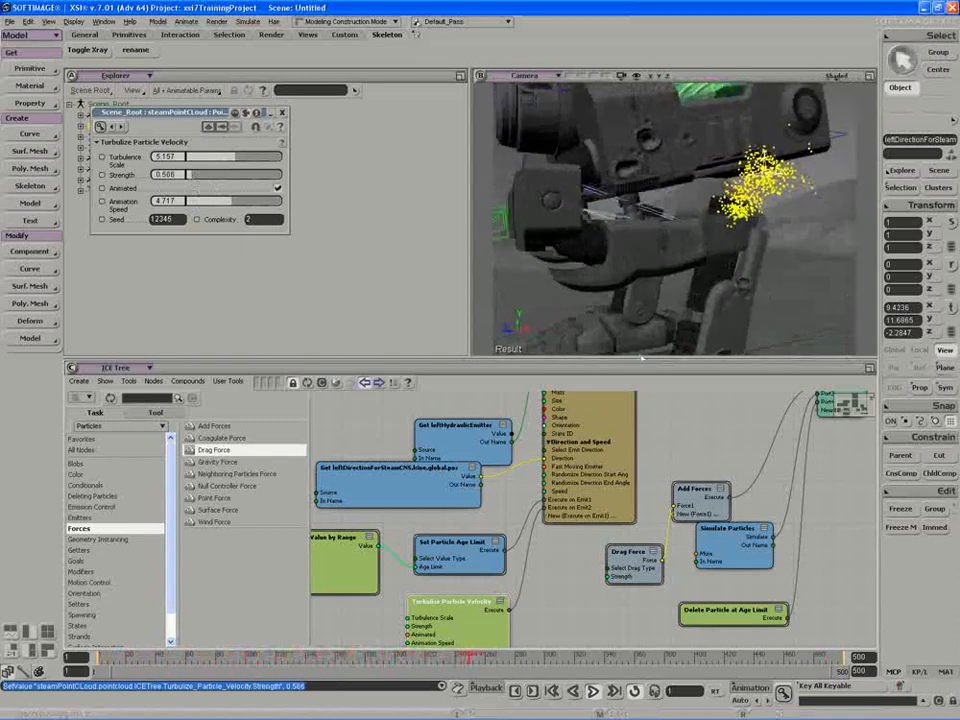
click(593, 691)
Set the Emit from Null node's particle Shape to Sphere and increase Size to 0.348 during playback.
key(s)
drag(590, 590, 594, 599)
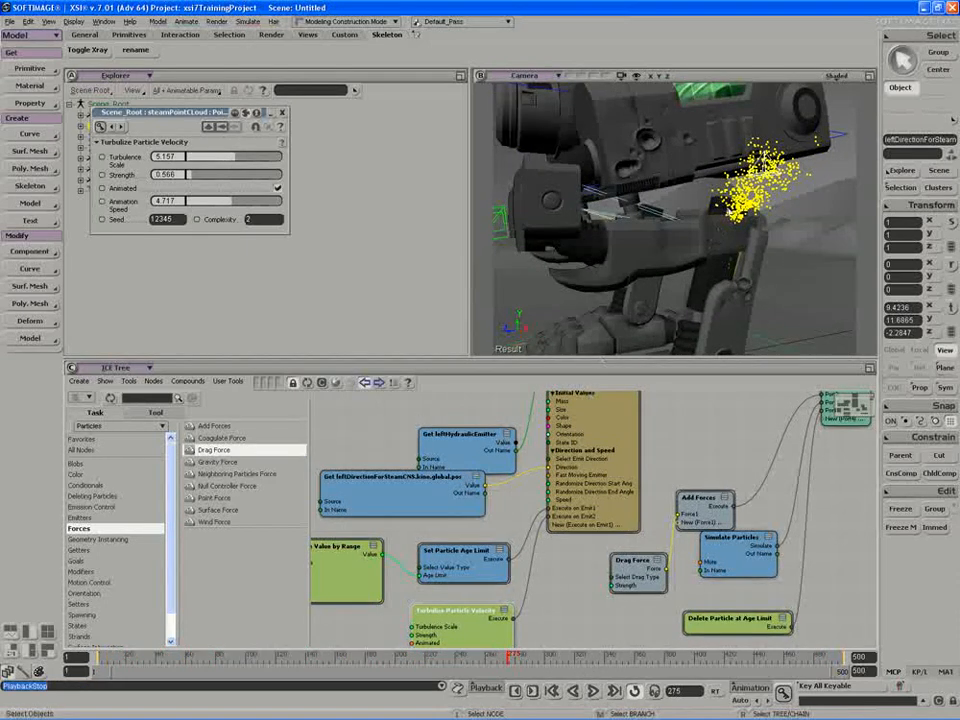
double_click(590, 432)
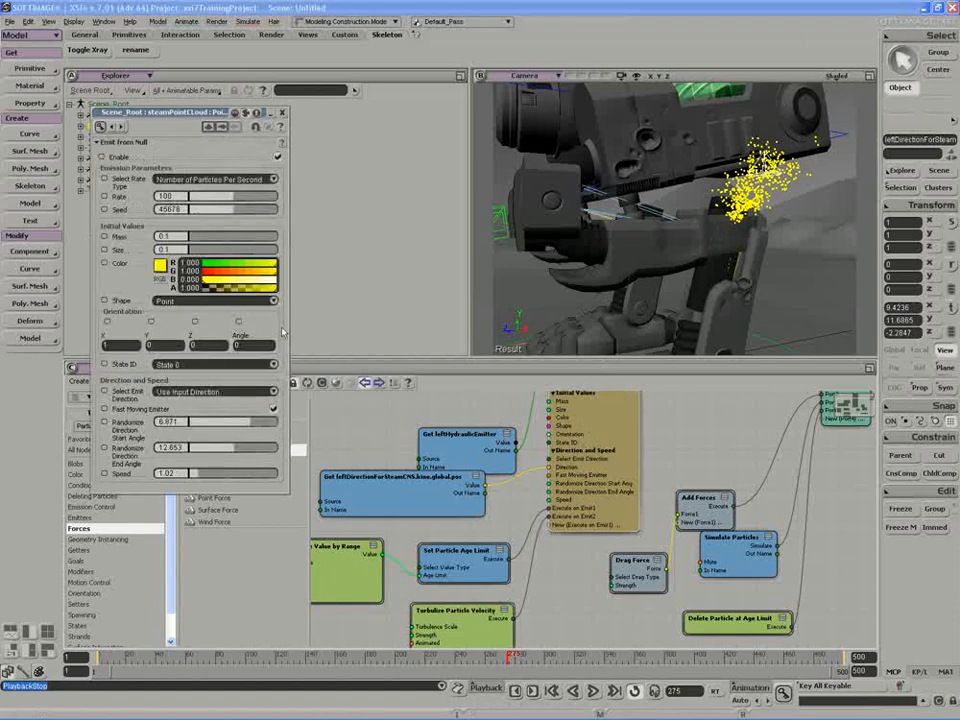
click(185, 301)
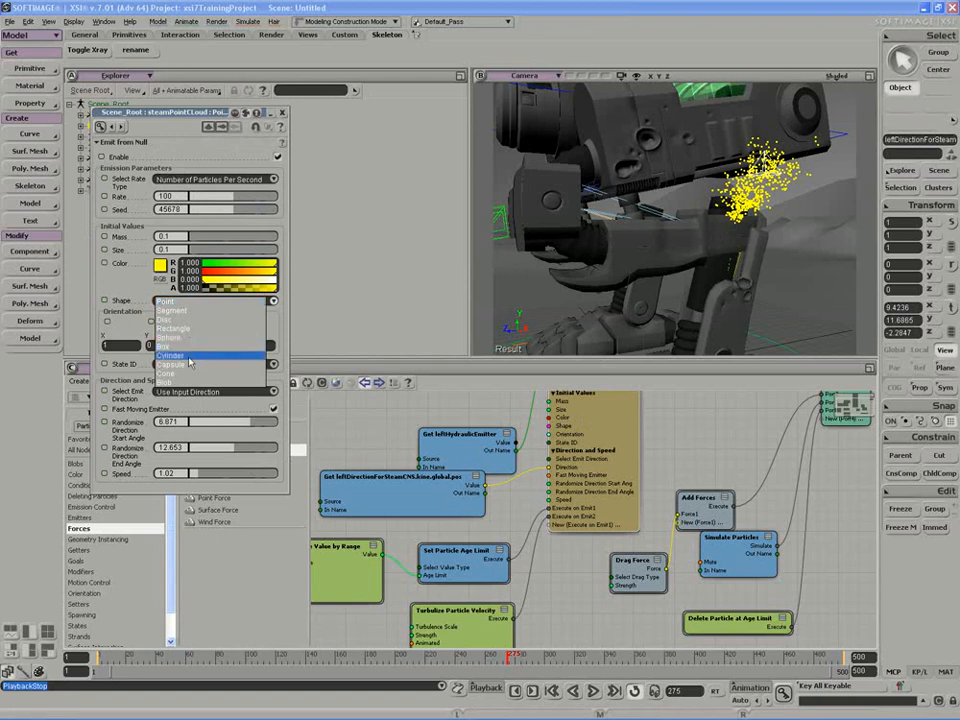
click(187, 337)
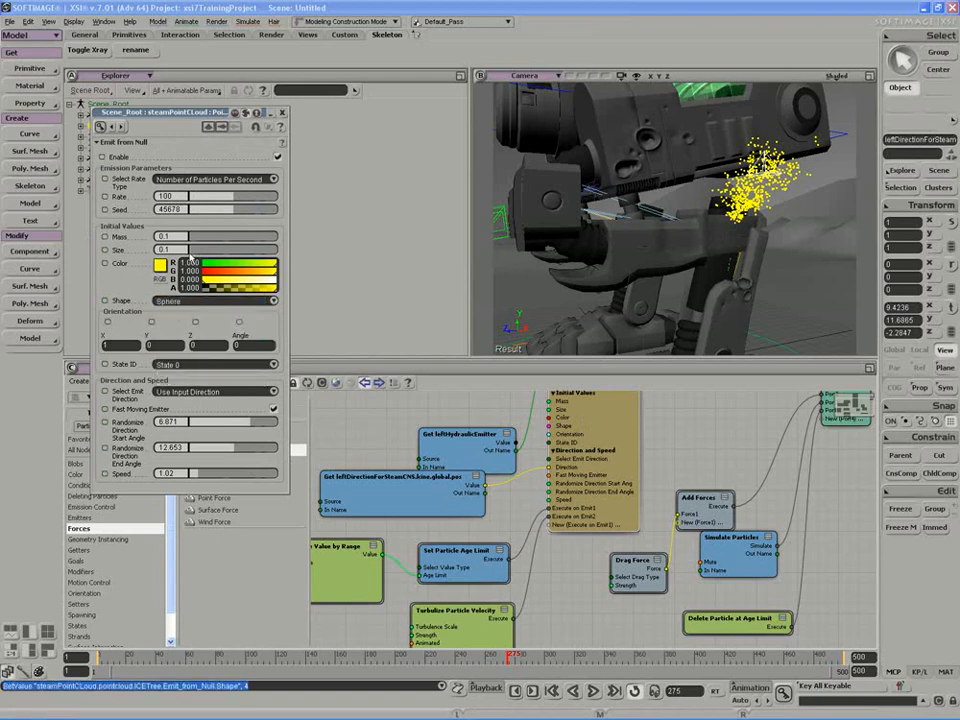
click(593, 691)
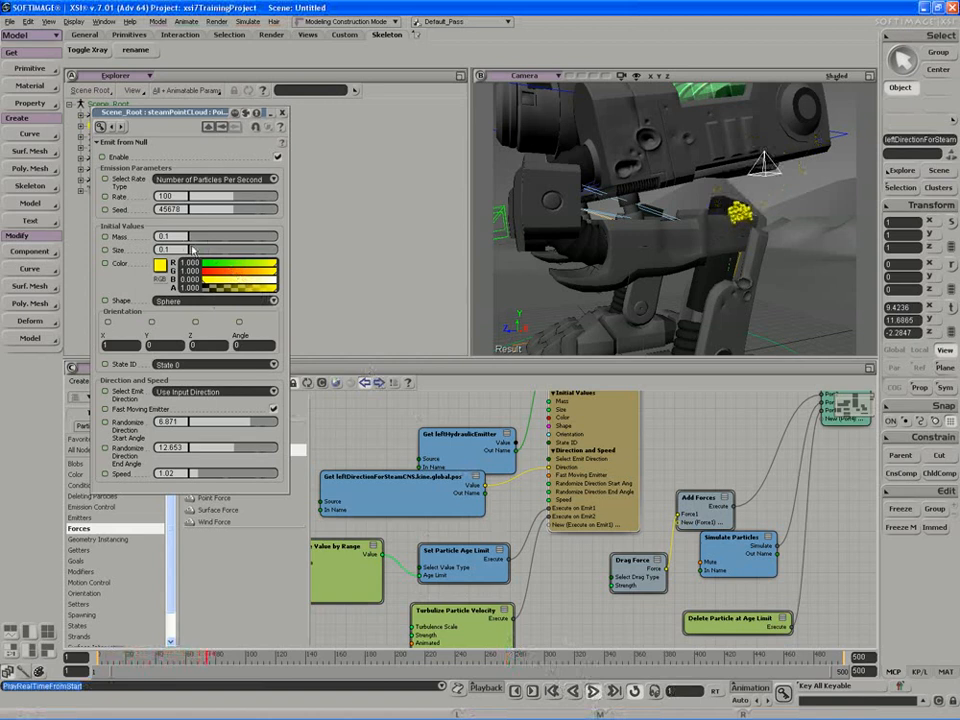
drag(201, 253, 244, 254)
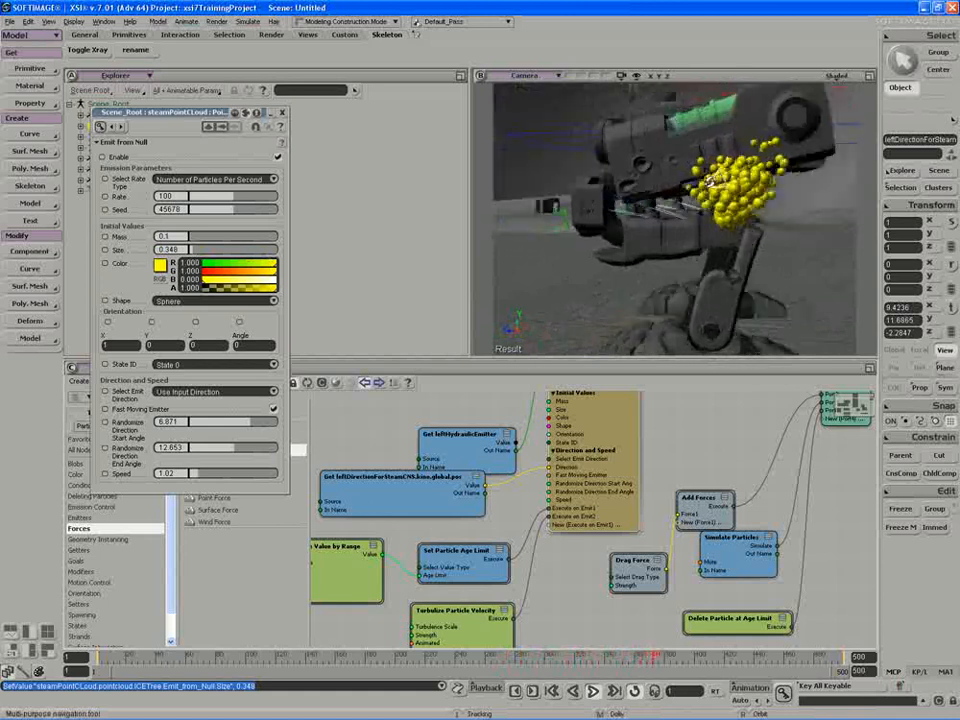
Move the leftDirectionForSteamCNS null down and outward to about X 10.03, Y 10.13 to redirect the steam, and stop playback.
key(space)
click(703, 188)
key(v)
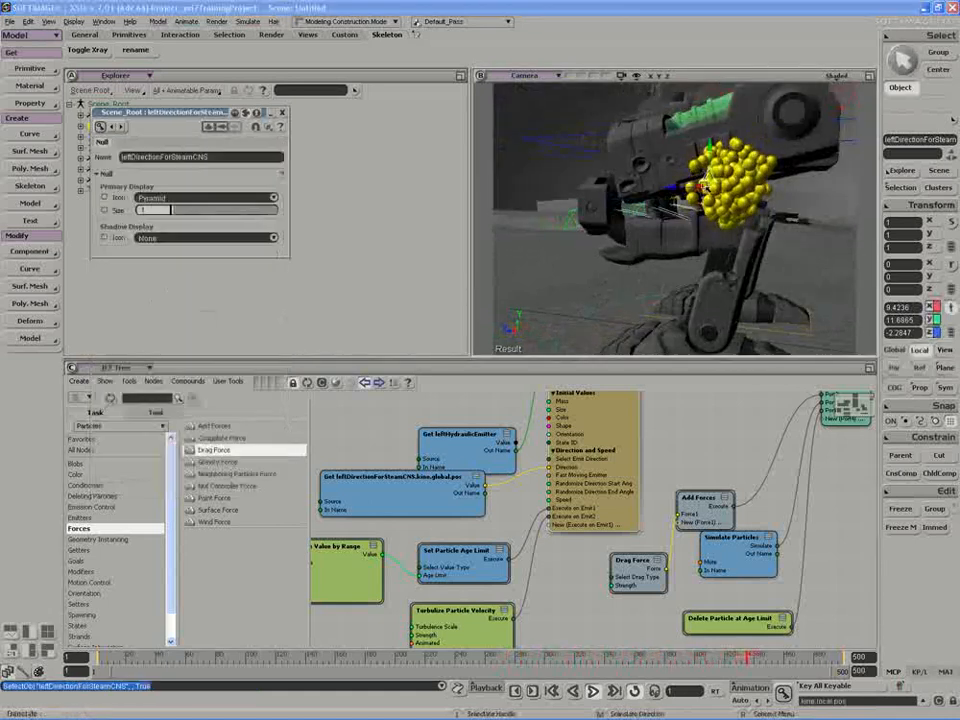
key(s)
right_drag(706, 190, 662, 209)
drag(622, 184, 612, 218)
key(s)
right_drag(636, 218, 688, 202)
key(space)
key(s)
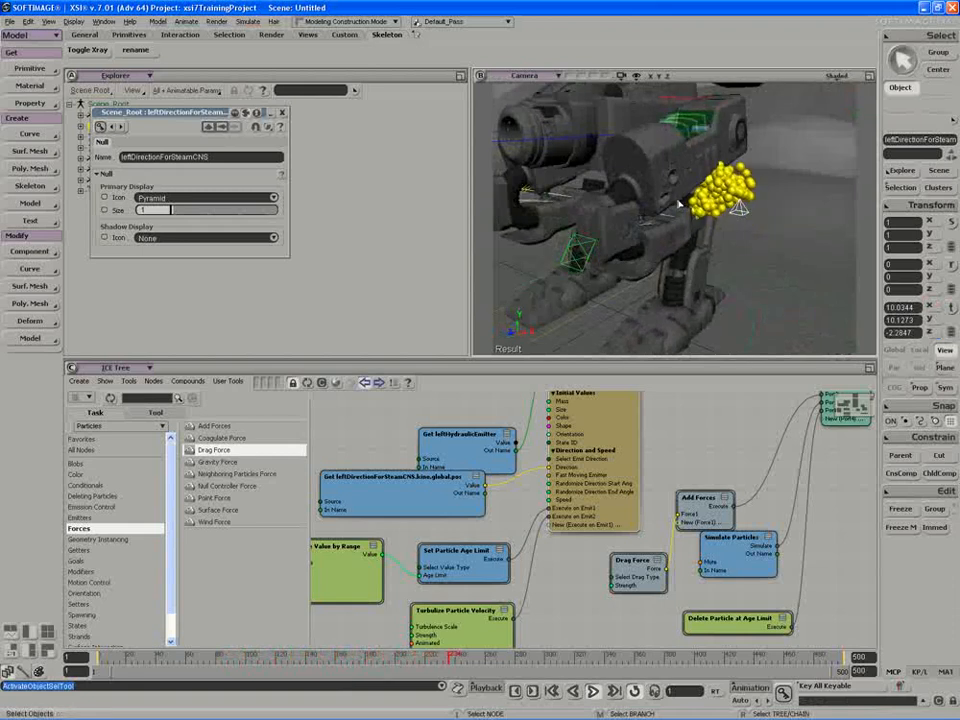
click(282, 117)
click(593, 692)
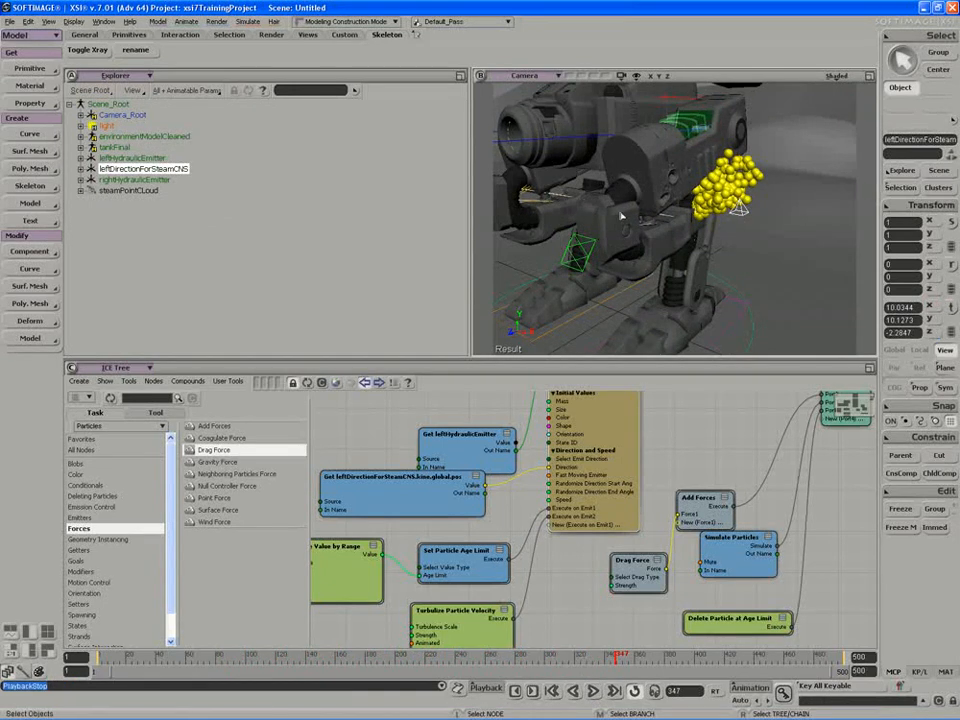
key(s)
right_drag(632, 219, 675, 204)
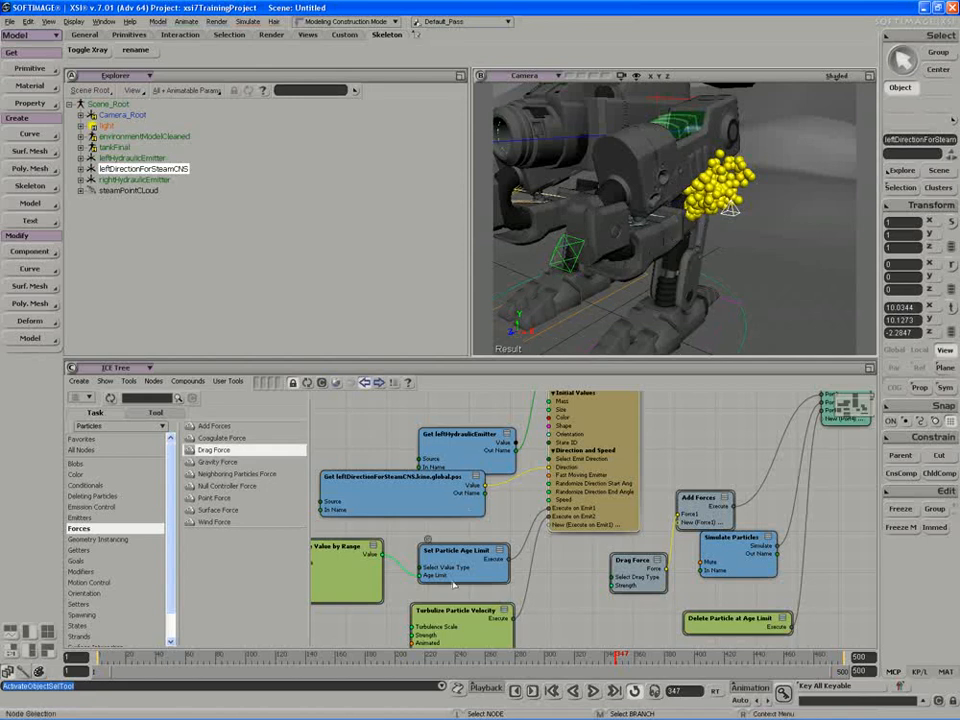
Make room in the ICE tree and connect a new Set Particle Color node to a port inserted after the ICETree node's Port1.
middle_drag(427, 539, 407, 522)
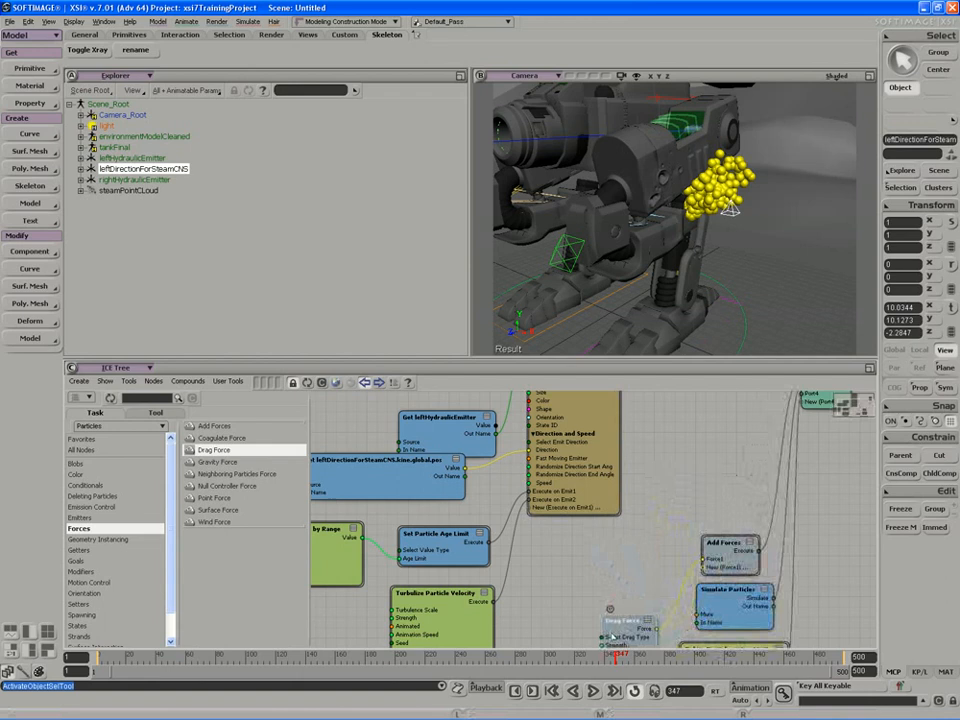
right_drag(590, 597, 564, 574)
mouse_move(568, 545)
middle_down()
mouse_move(503, 533)
mouse_move(562, 544)
middle_up()
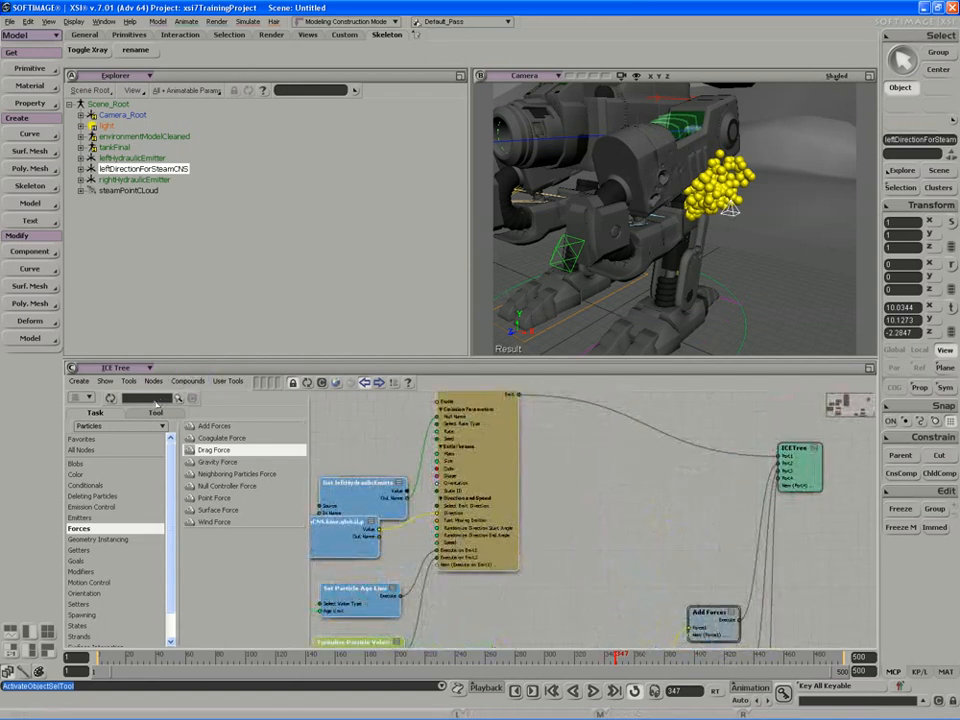
click(150, 399)
text(SET PARTICL)
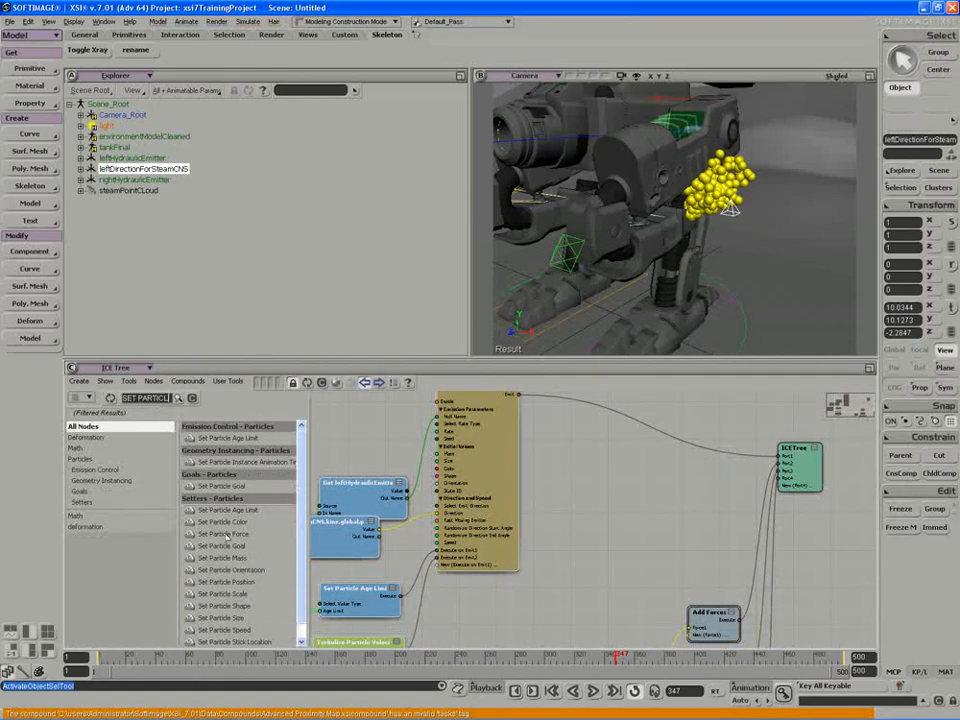
drag(222, 522, 630, 481)
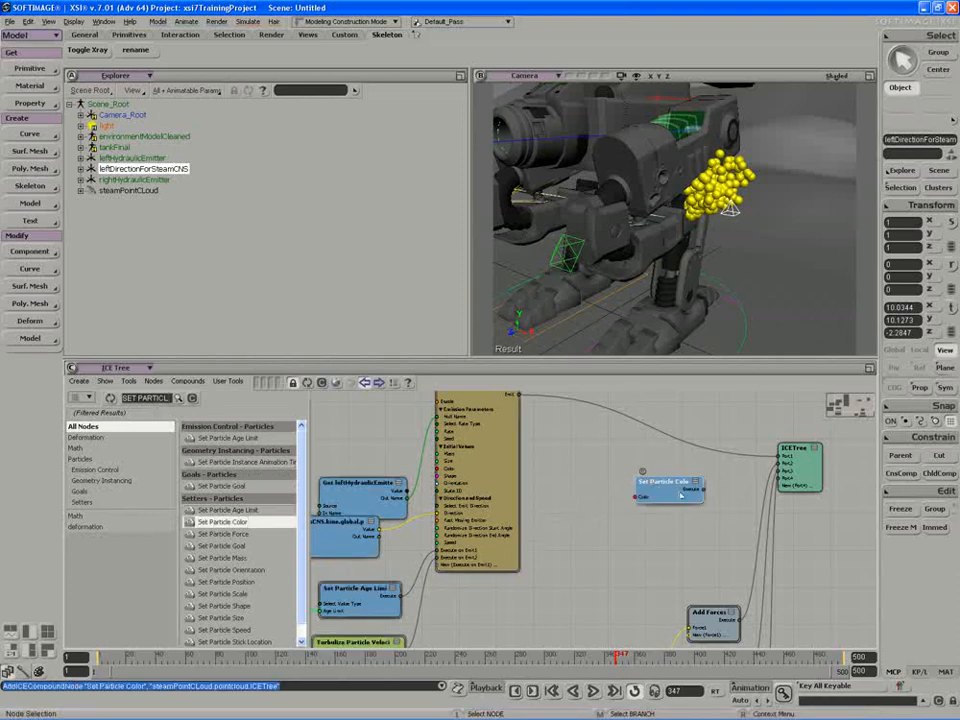
right_click(781, 457)
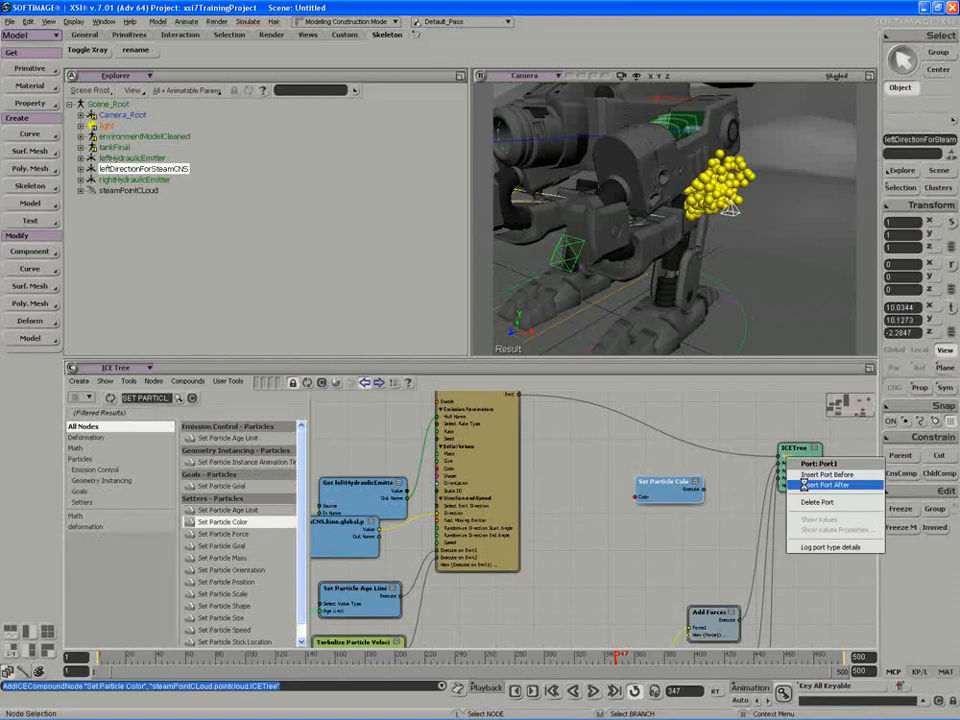
click(825, 484)
drag(786, 466, 674, 492)
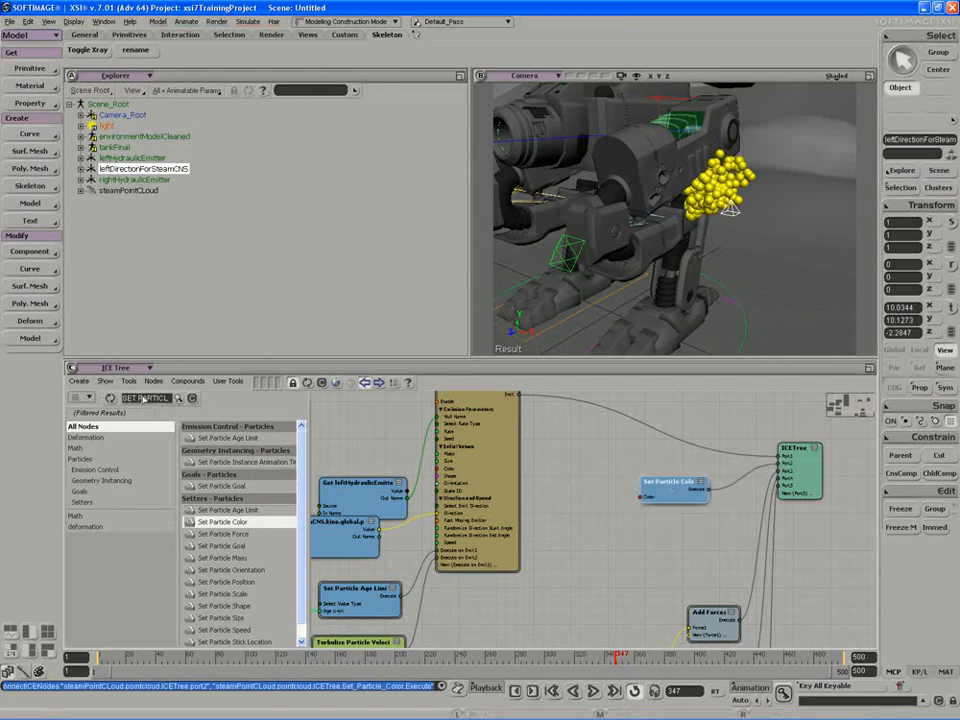
Add a Get Particle Color node and connect its Color output to a new Color to RGBA node.
click(193, 398)
click(82, 550)
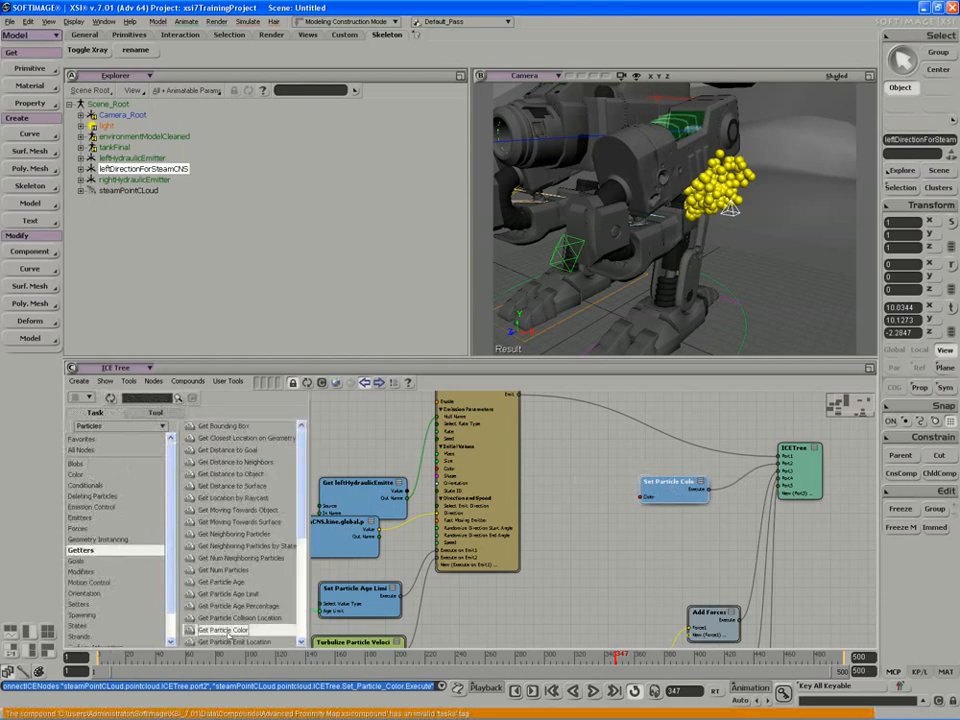
drag(222, 630, 550, 590)
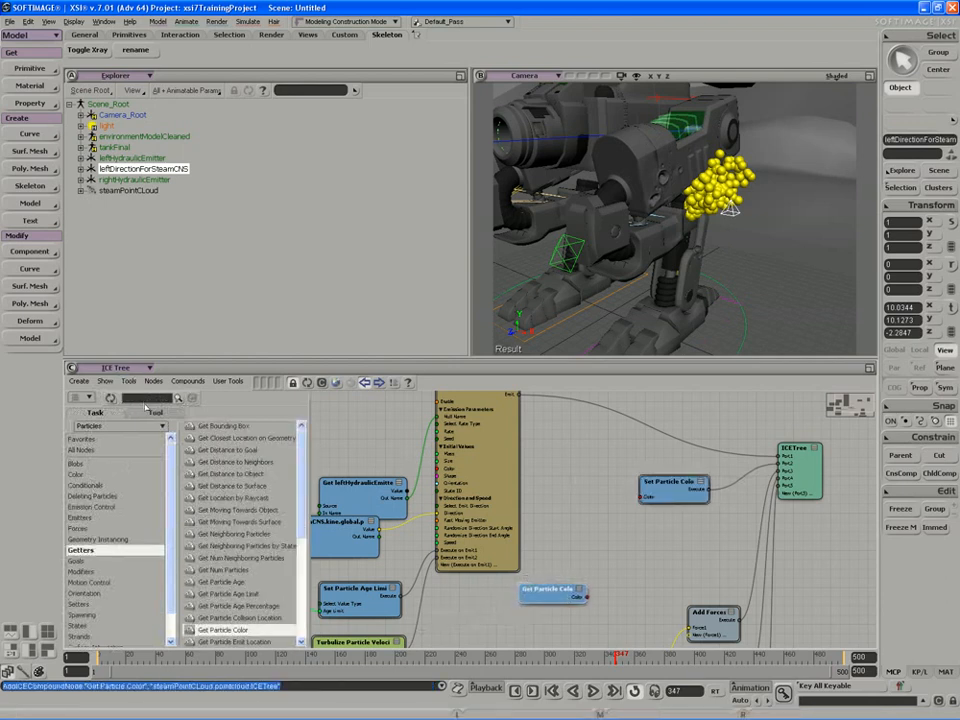
click(146, 398)
text(rgb)
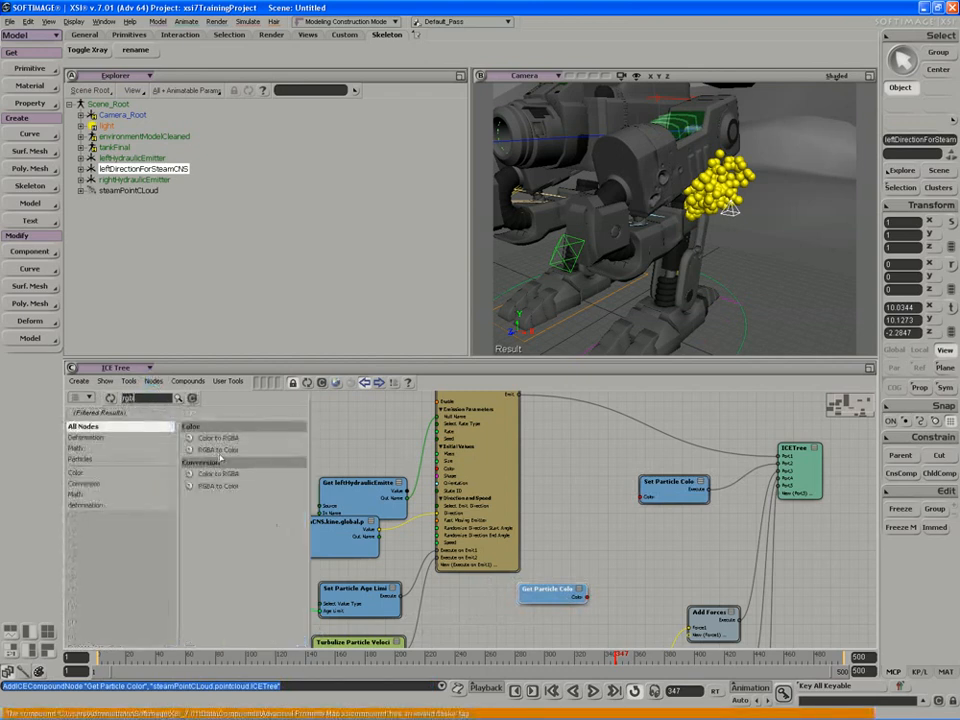
drag(218, 450, 596, 563)
drag(207, 472, 647, 582)
scroll(665, 569, up, 2)
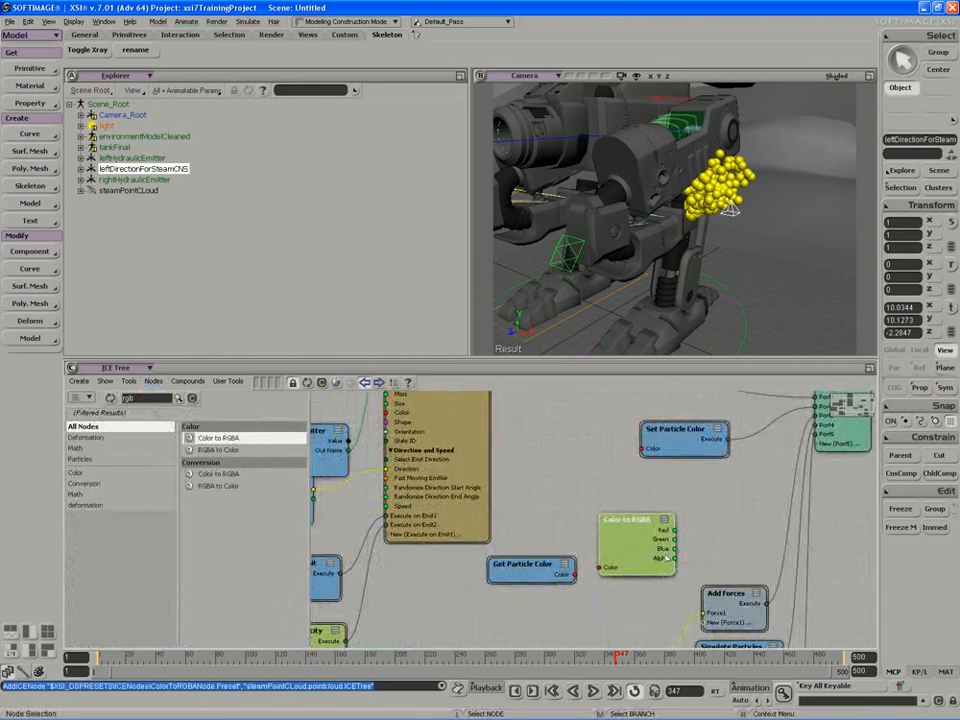
drag(571, 575, 599, 567)
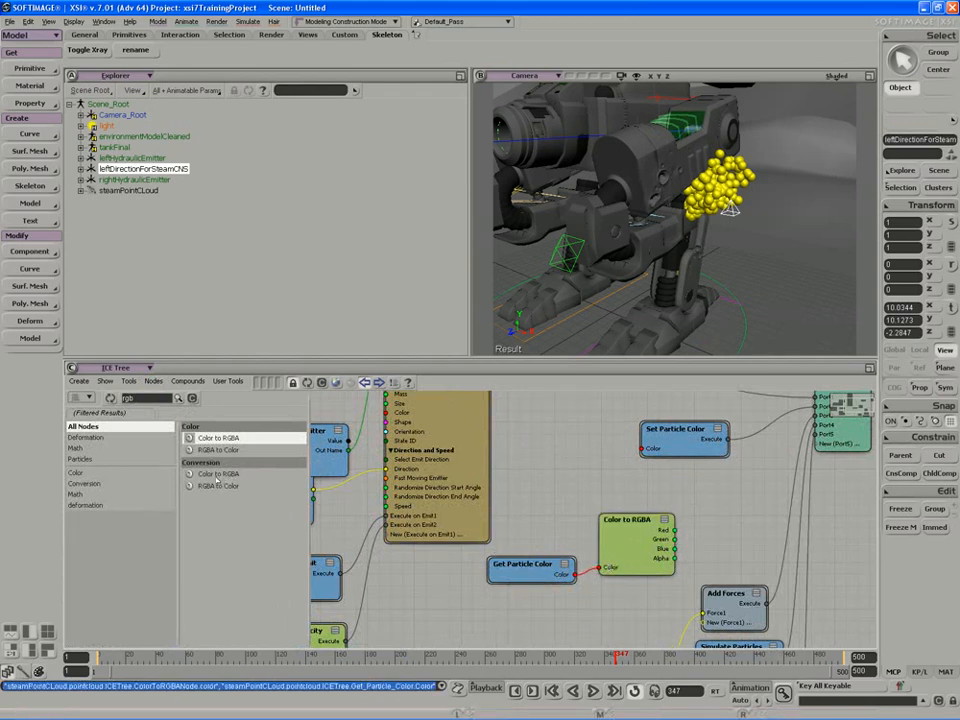
Add an RGBA to Color node, link red, green and blue from Color to RGBA, and connect its Color to Set Particle Color.
click(216, 478)
drag(217, 450, 733, 549)
middle_drag(749, 533, 696, 533)
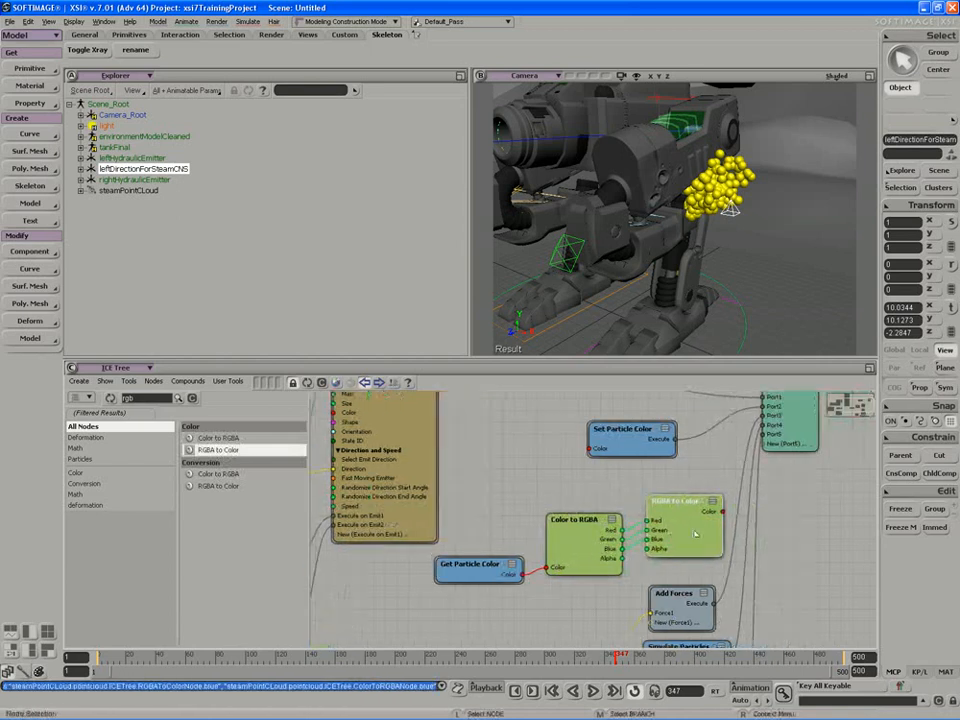
drag(723, 512, 590, 449)
middle_drag(686, 534, 597, 547)
key(s)
drag(553, 554, 600, 528)
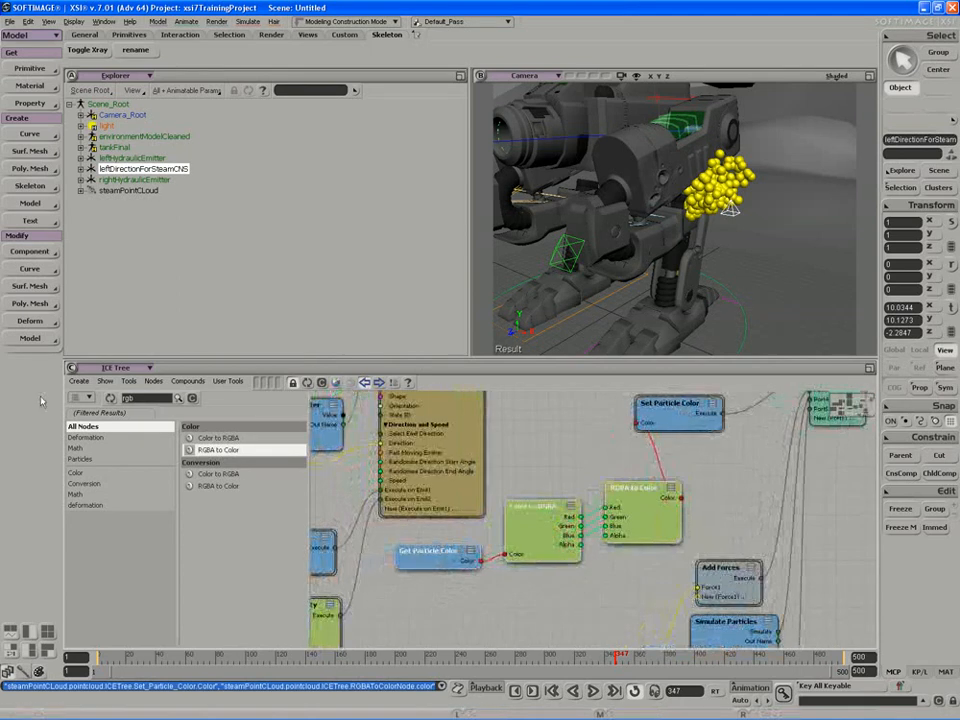
Add a Get Particle Age Percentage node and connect its Result to the RGBA to Color node's Alpha input.
text(get par)
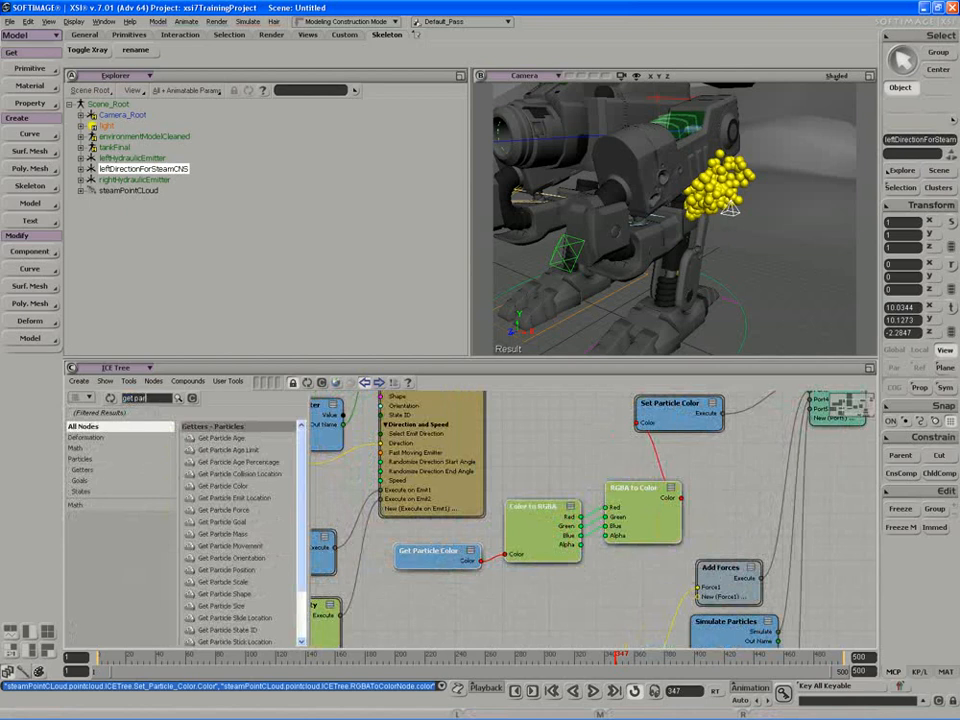
drag(238, 462, 613, 537)
Show the Alpha connection's values as numbers in the viewport and play the simulation to inspect them.
right_click(551, 597)
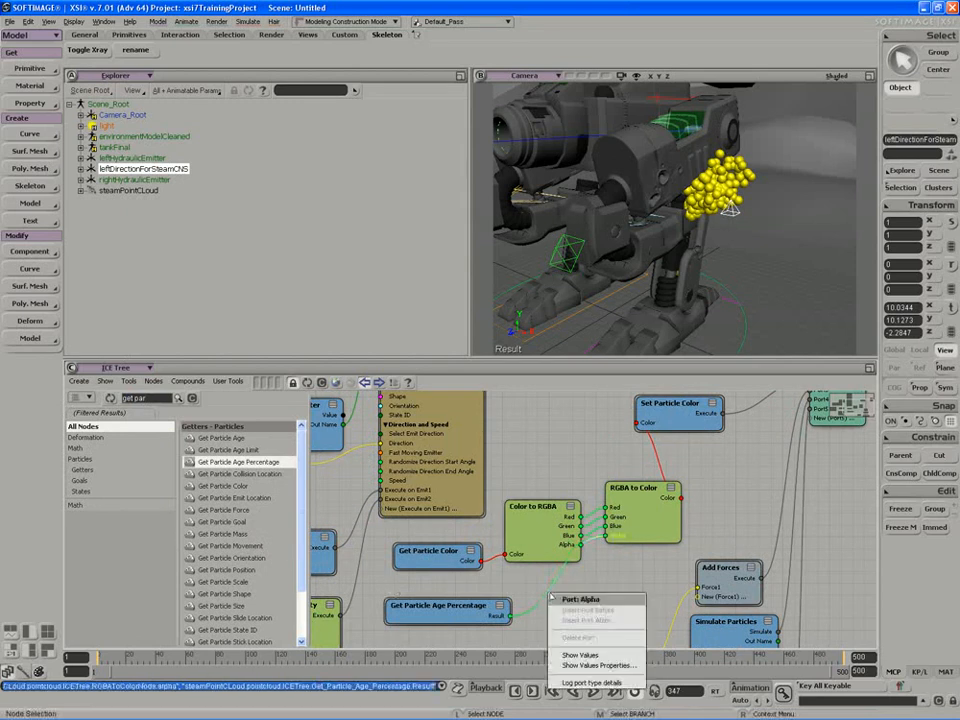
click(585, 655)
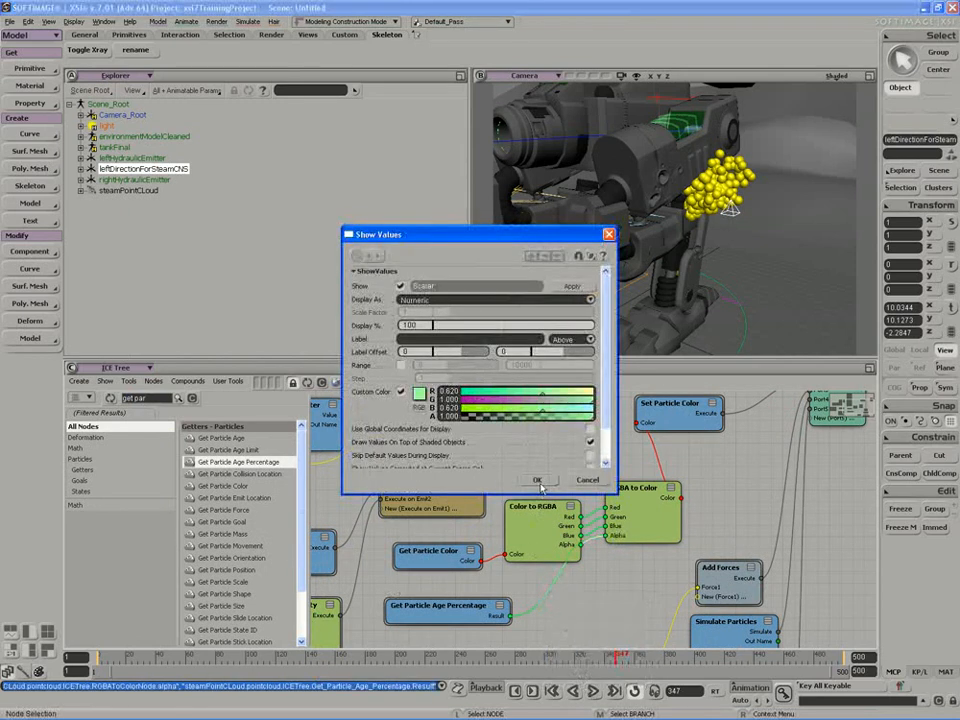
click(537, 481)
click(593, 691)
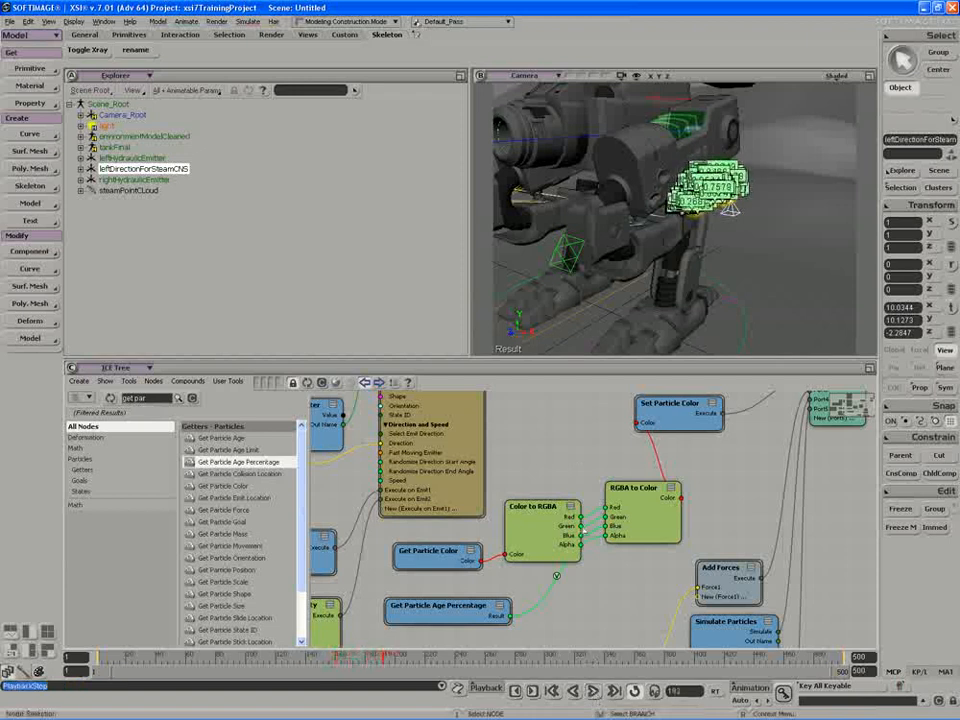
Hide the Alpha connection's values and replay the simulation from the start.
right_click(552, 576)
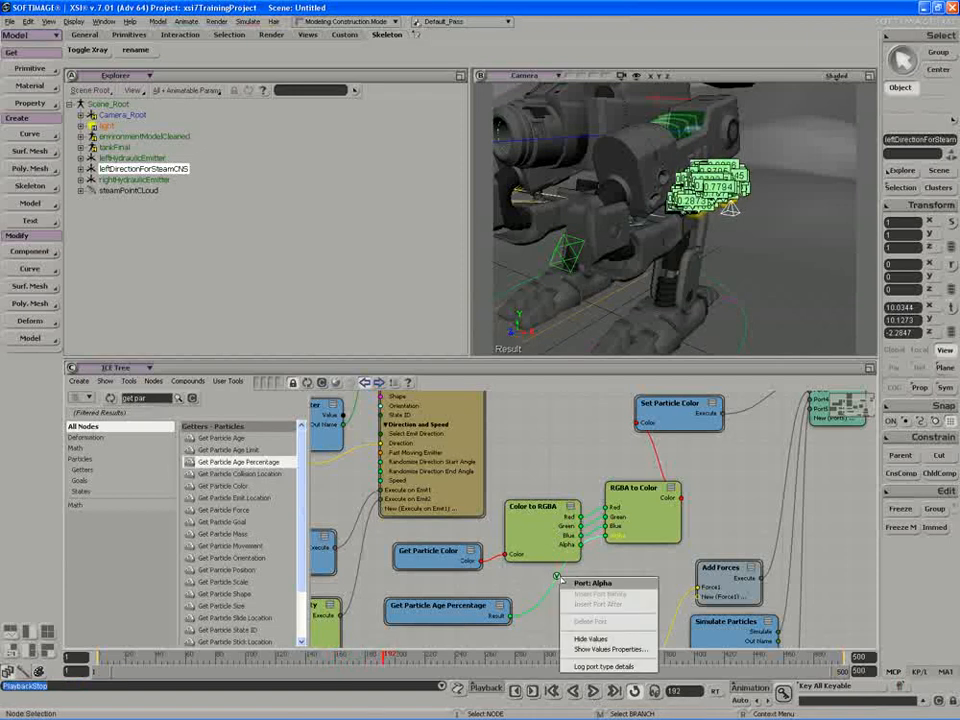
click(585, 636)
middle_click(594, 692)
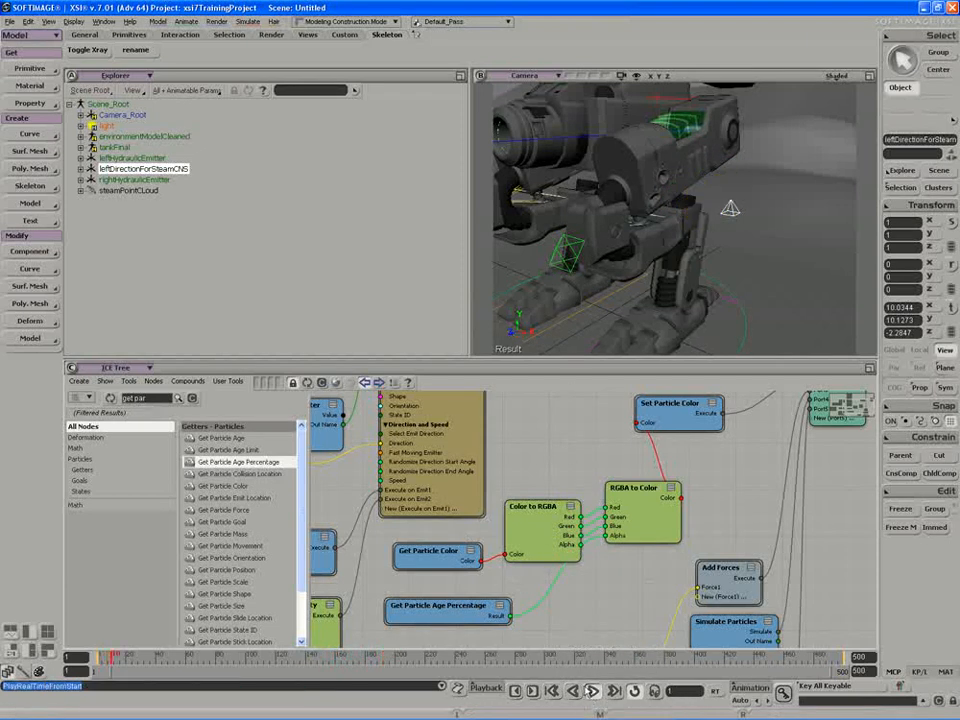
Stop the simulation playback and space out the Get Particle Age Percentage, Color to RGBA and RGBA to Color nodes.
scroll(631, 230, up, 3)
scroll(631, 230, up, 3)
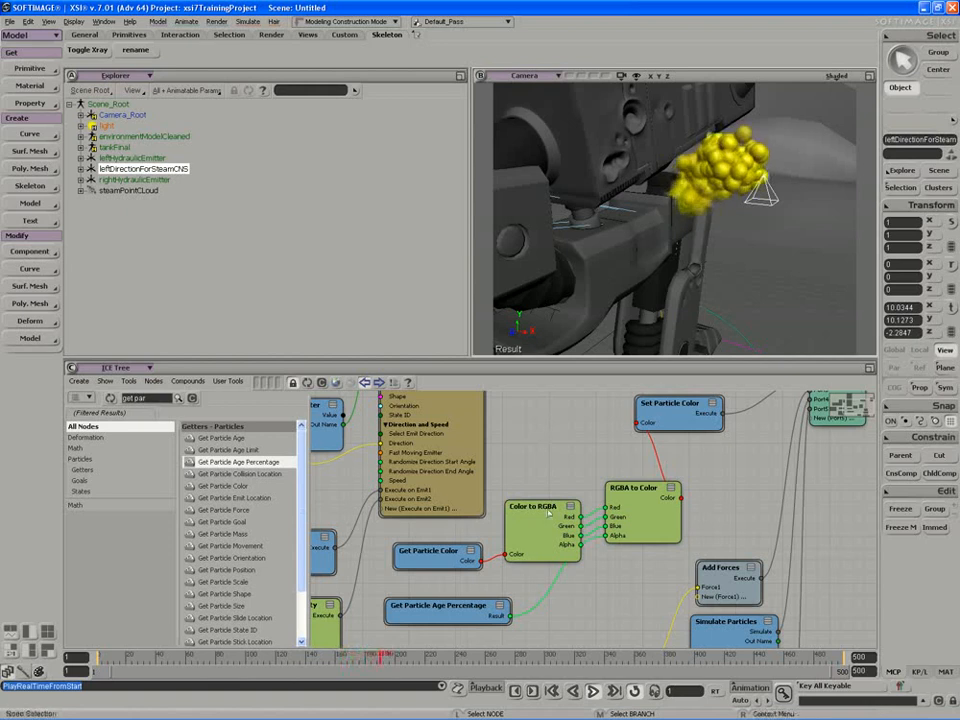
click(595, 691)
drag(463, 612, 478, 626)
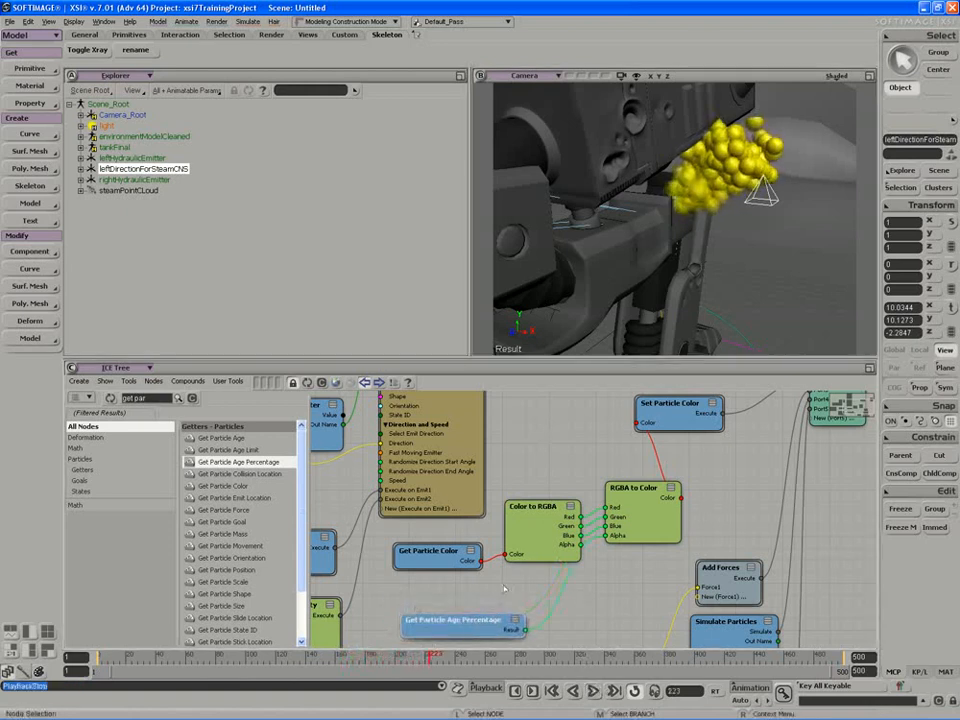
drag(557, 541, 539, 531)
drag(634, 529, 650, 527)
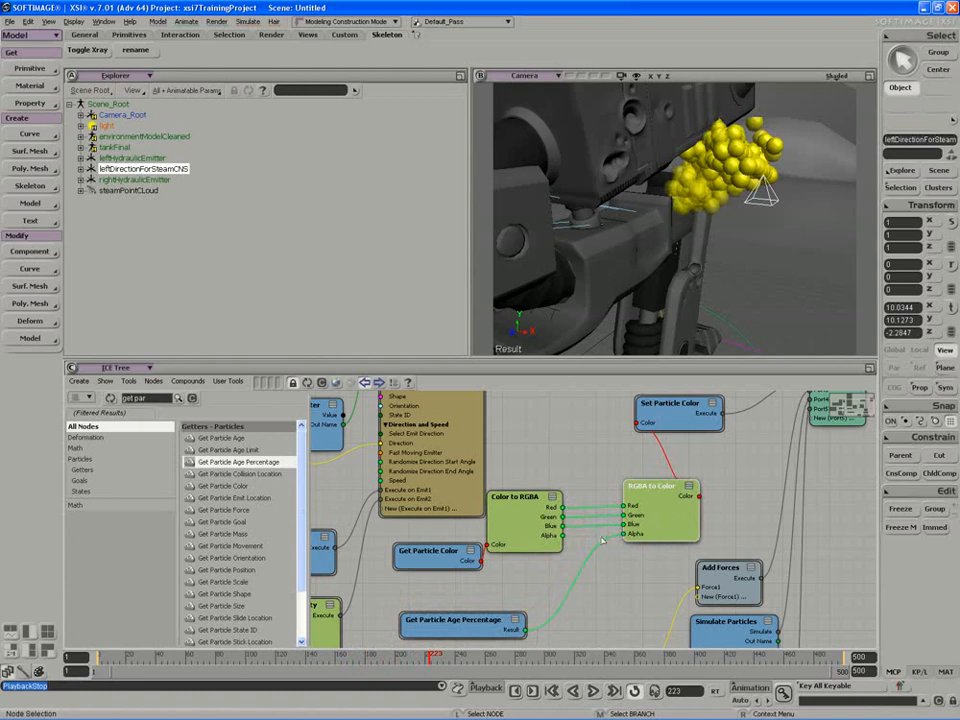
Insert a Rescale node between Get Particle Age Percentage's Result and the RGBA to Color node's Alpha input.
text(res)
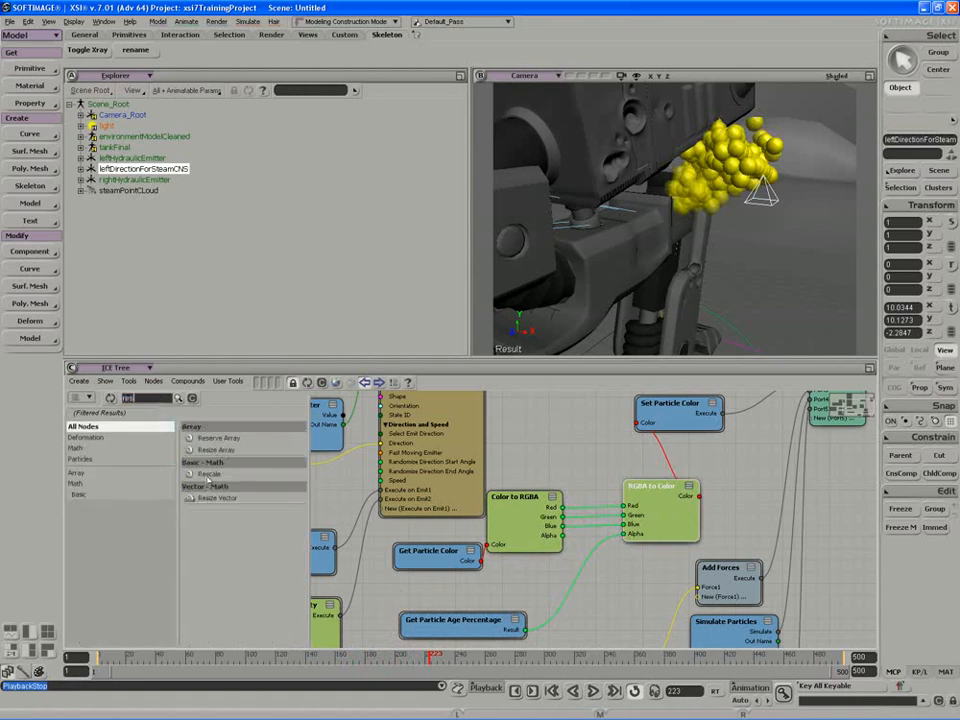
drag(208, 475, 570, 540)
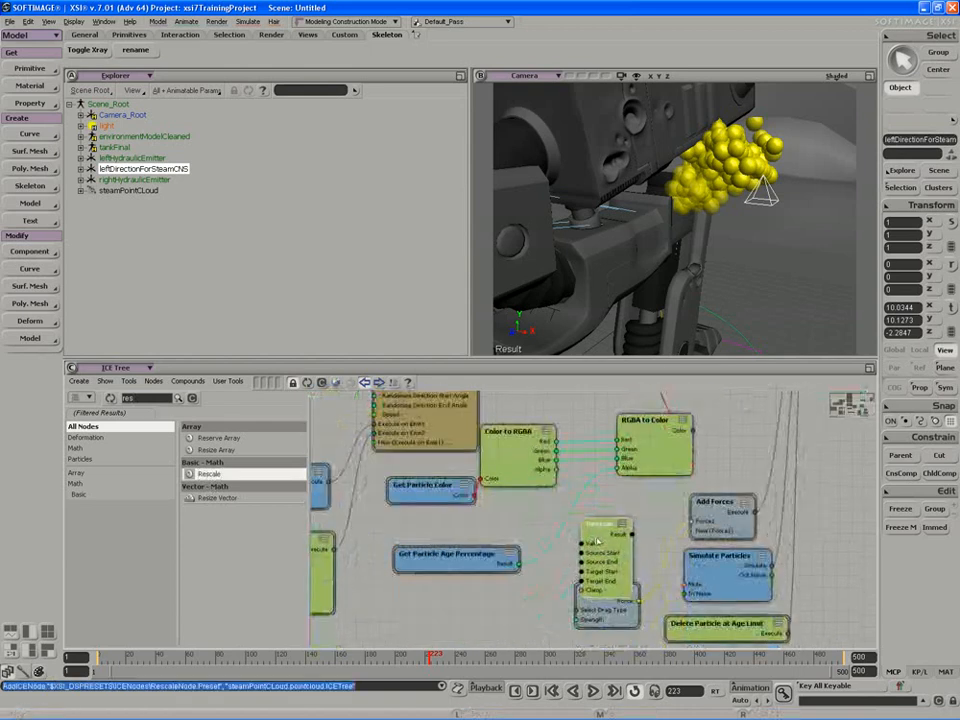
drag(519, 564, 606, 541)
drag(624, 472, 621, 469)
drag(605, 547, 592, 527)
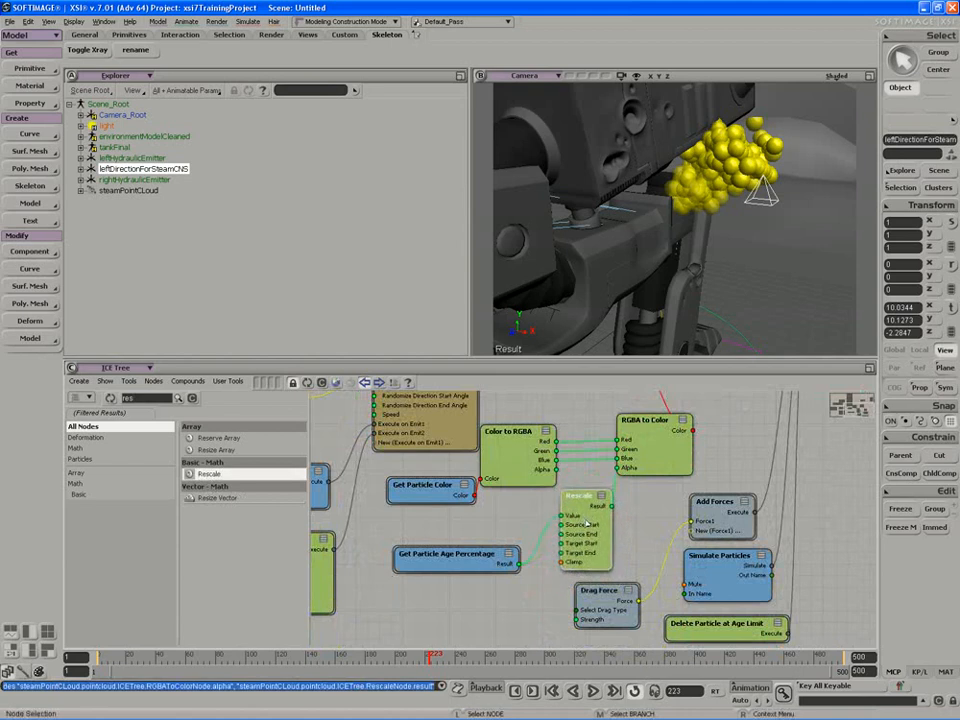
Set the Rescale node's Target Start to 1 and Target End to 0, enable Clamp, and replay the simulation with nothing selected.
double_click(592, 527)
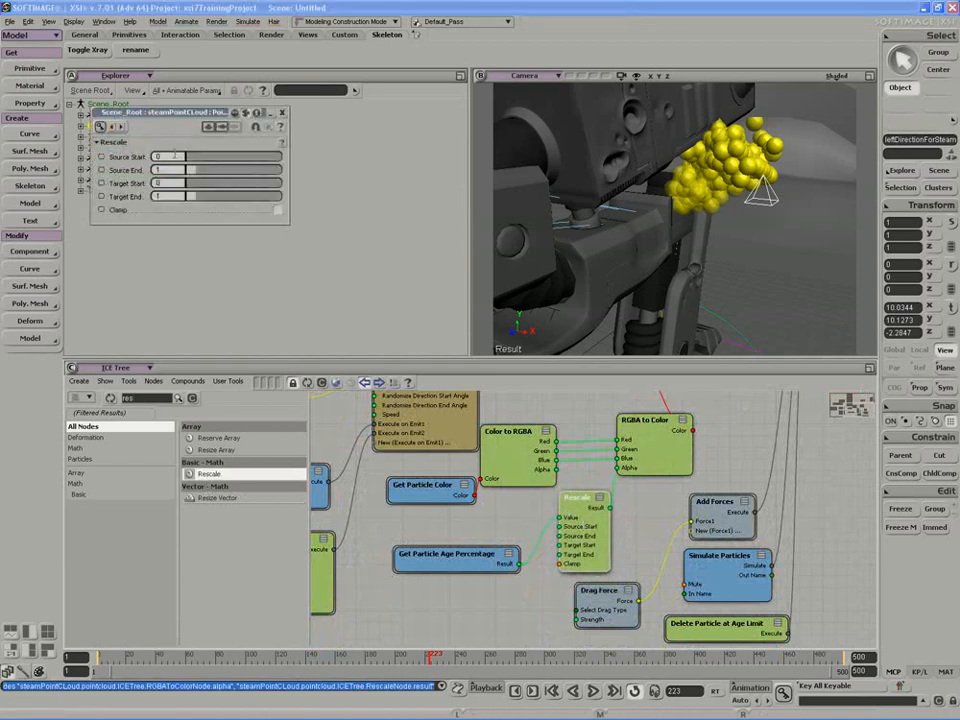
key(Tab)
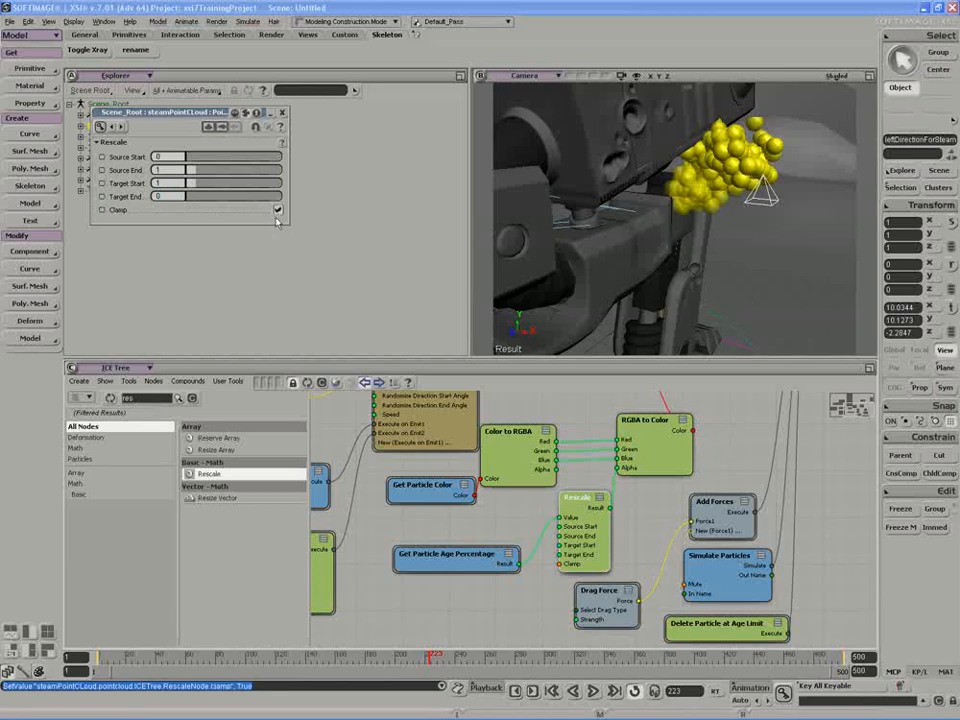
middle_click(597, 692)
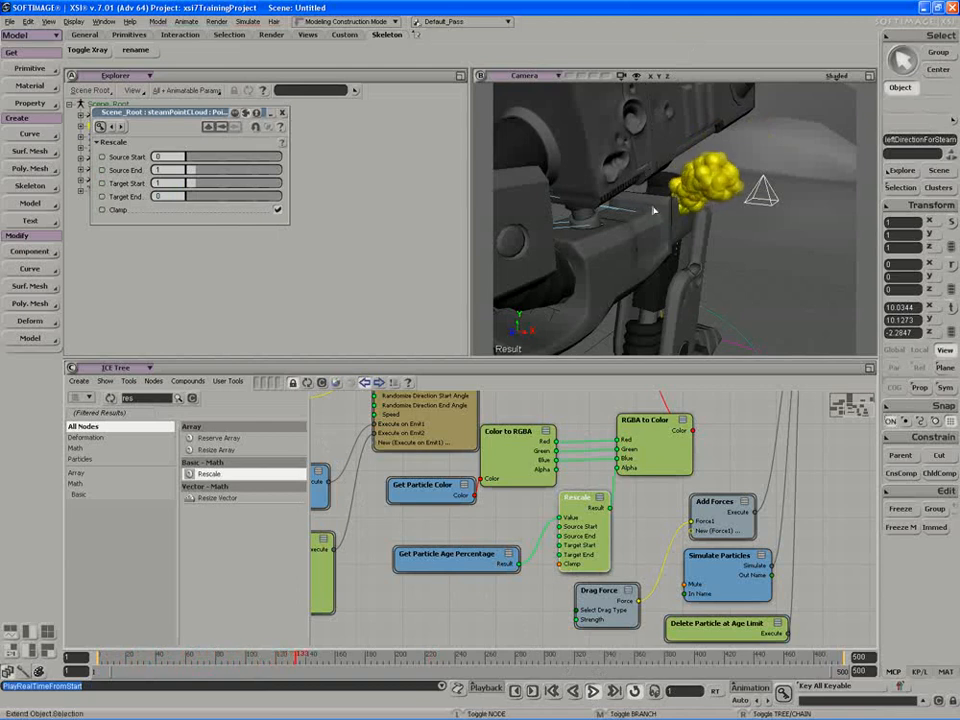
key(ctrl+shift+a)
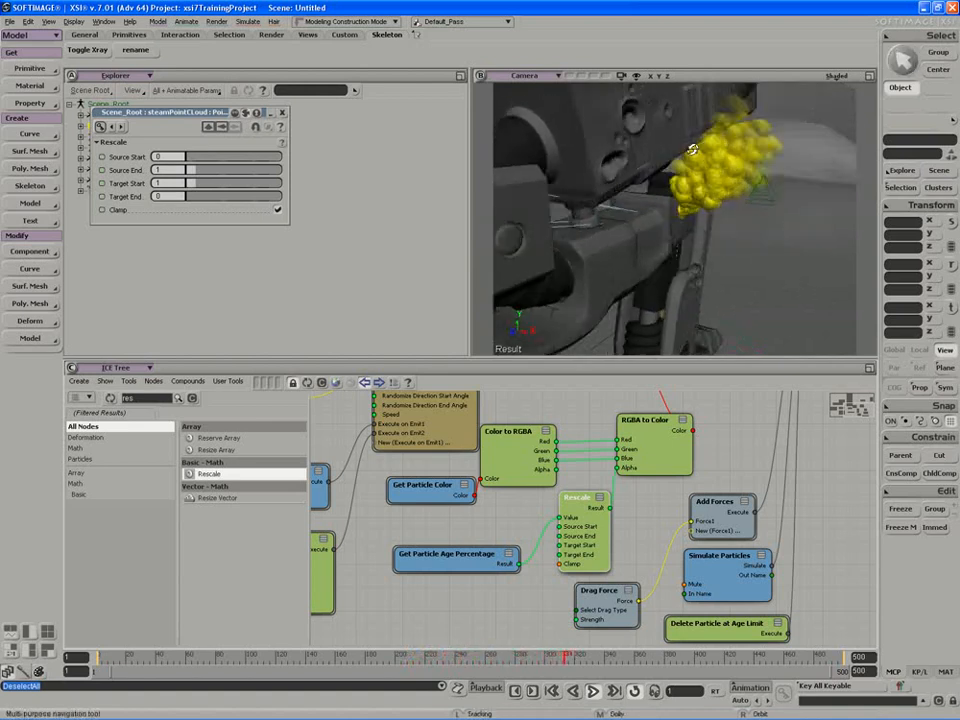
key(s)
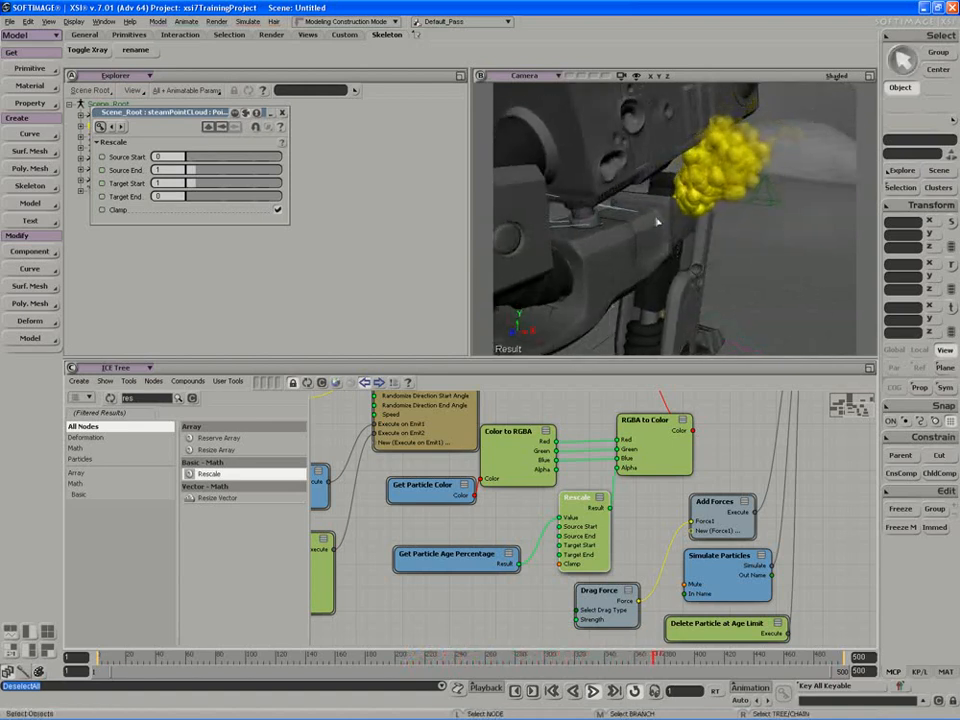
Move Get Particle Color away from Color to RGBA and set the green value of Emit from Null's particle color to 0.675.
drag(446, 485, 420, 488)
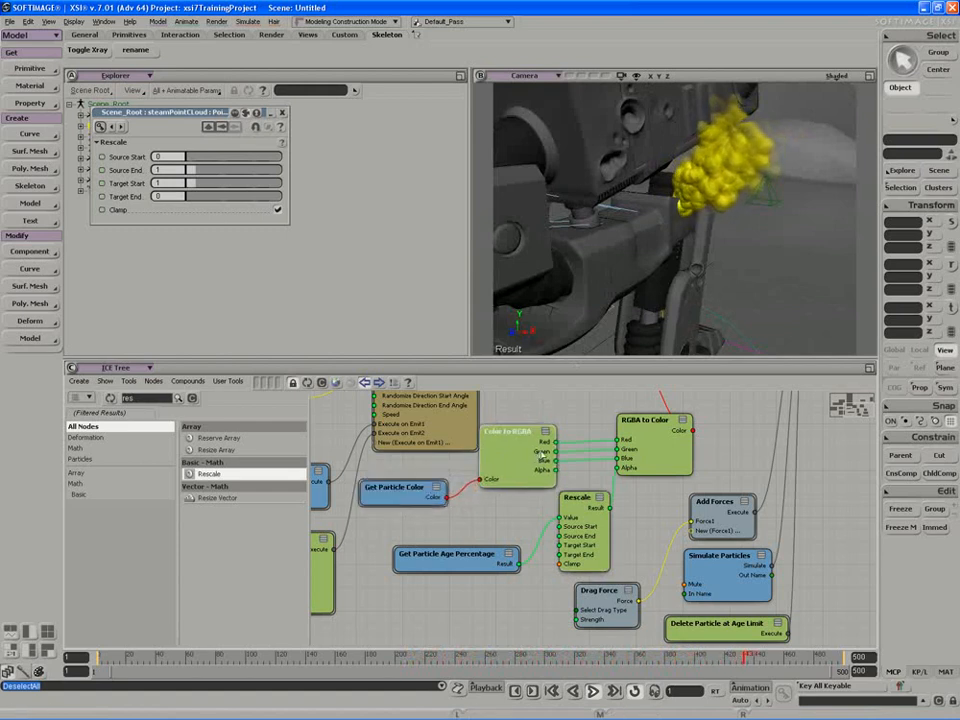
drag(538, 460, 558, 572)
key(s)
double_click(463, 431)
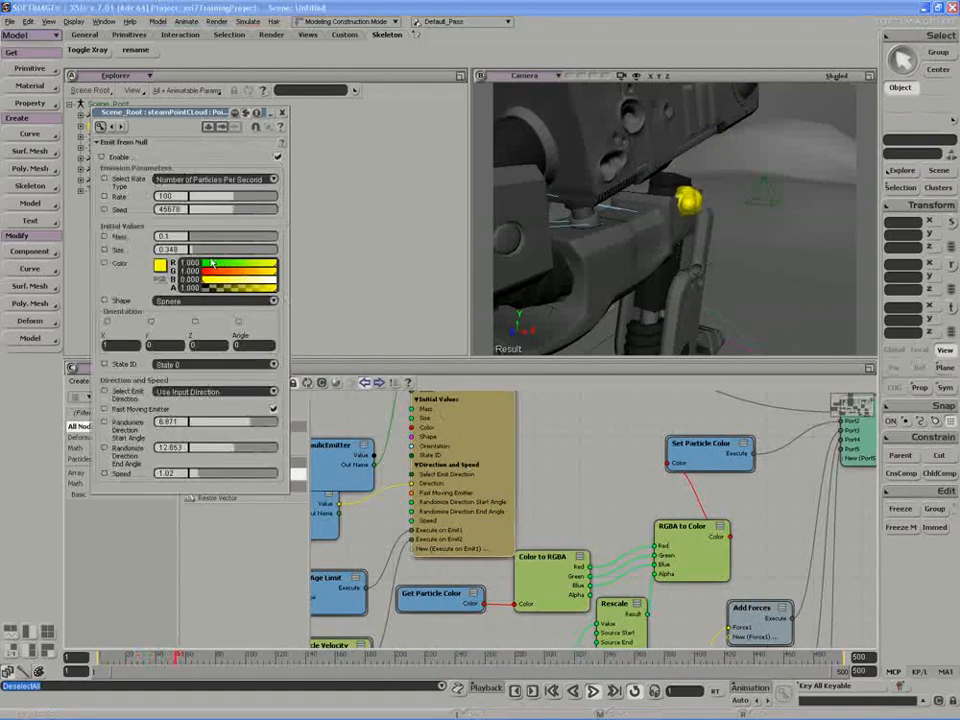
click(252, 273)
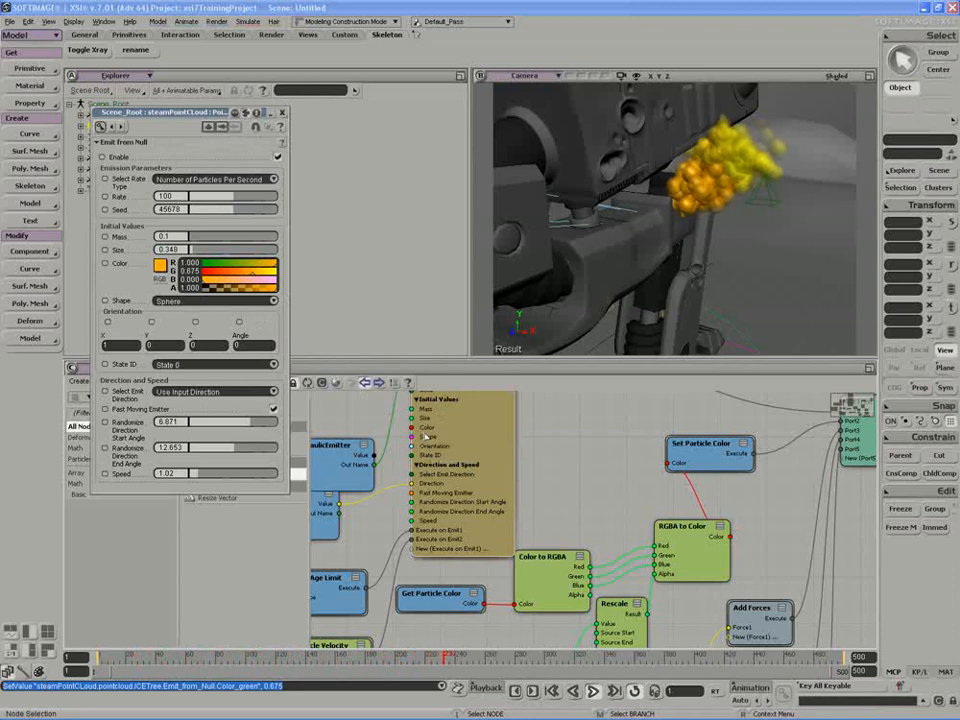
Tidy the ICE tree, moving the Get leftHydraulicEmitter node up and clear of the direction position node.
middle_drag(424, 437, 503, 410)
mouse_move(517, 572)
mouse_down()
mouse_move(507, 576)
mouse_move(516, 579)
mouse_up()
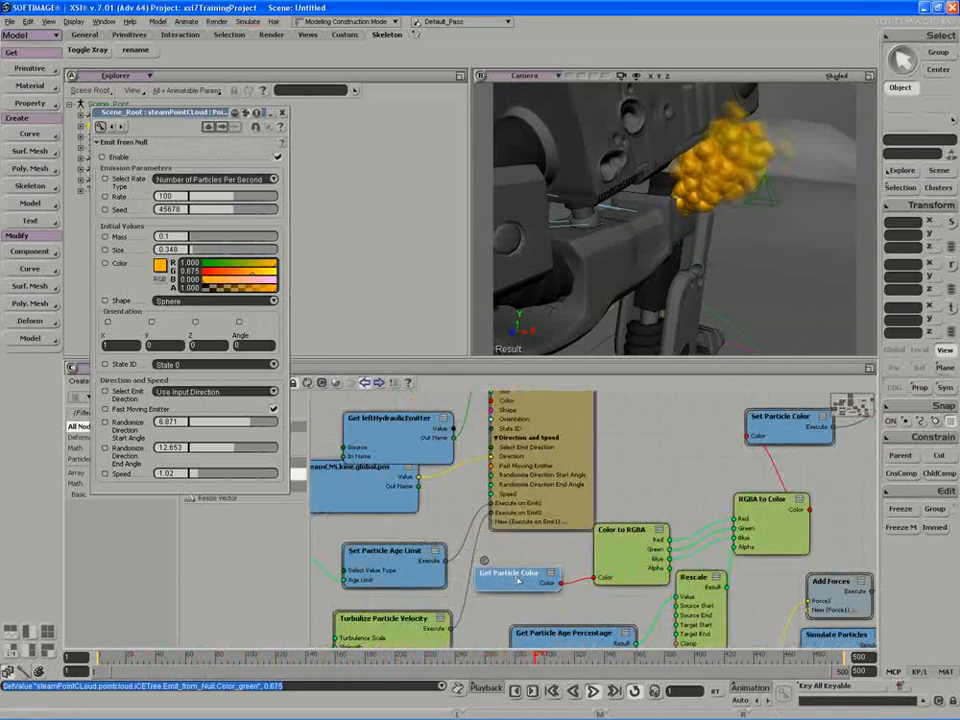
drag(543, 418, 536, 425)
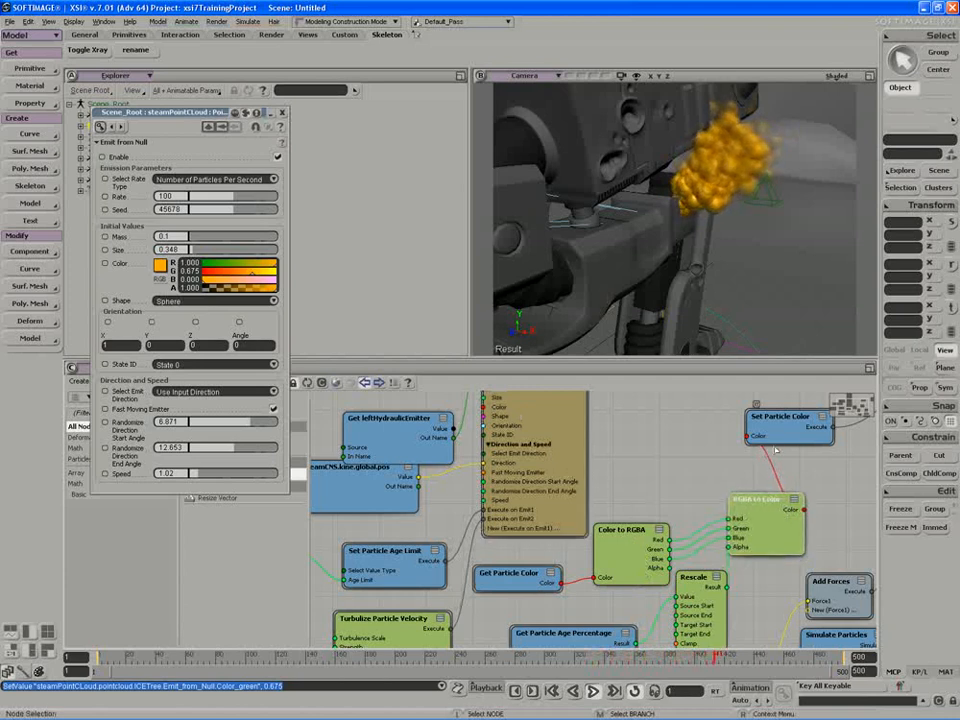
key(f)
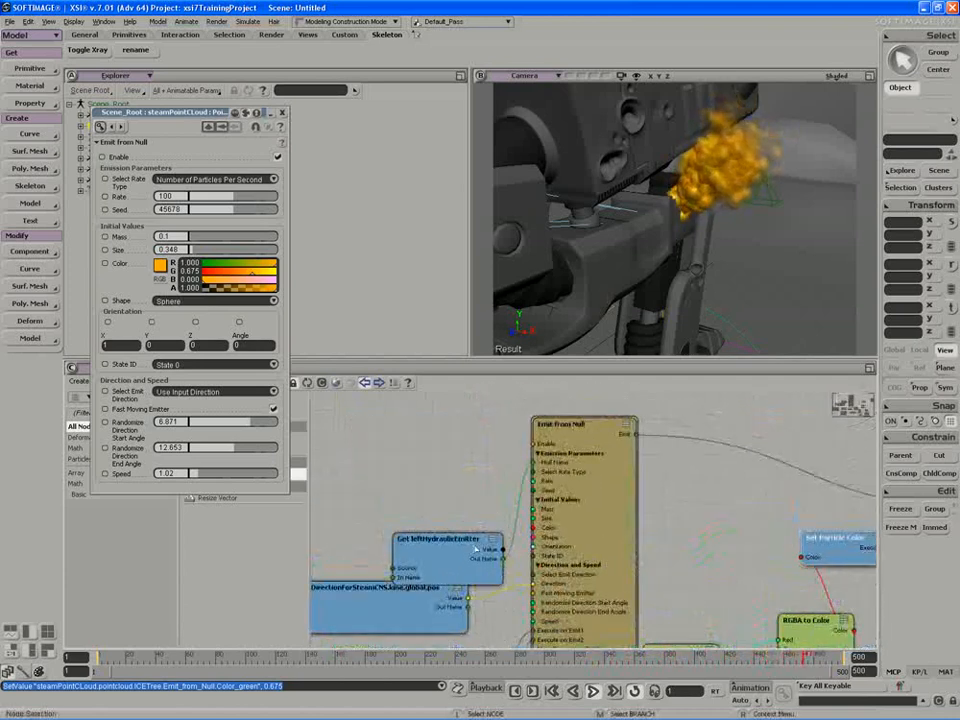
drag(439, 552, 394, 422)
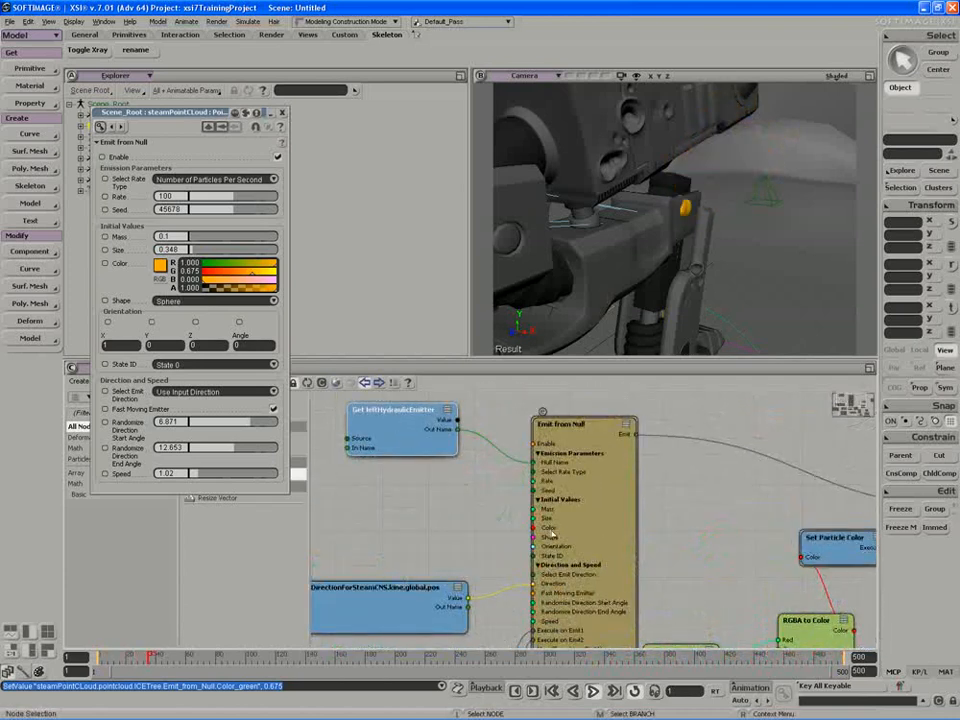
Close the Emit from Null properties and add a Randomize Color by Gradient node beside the emitter.
click(282, 112)
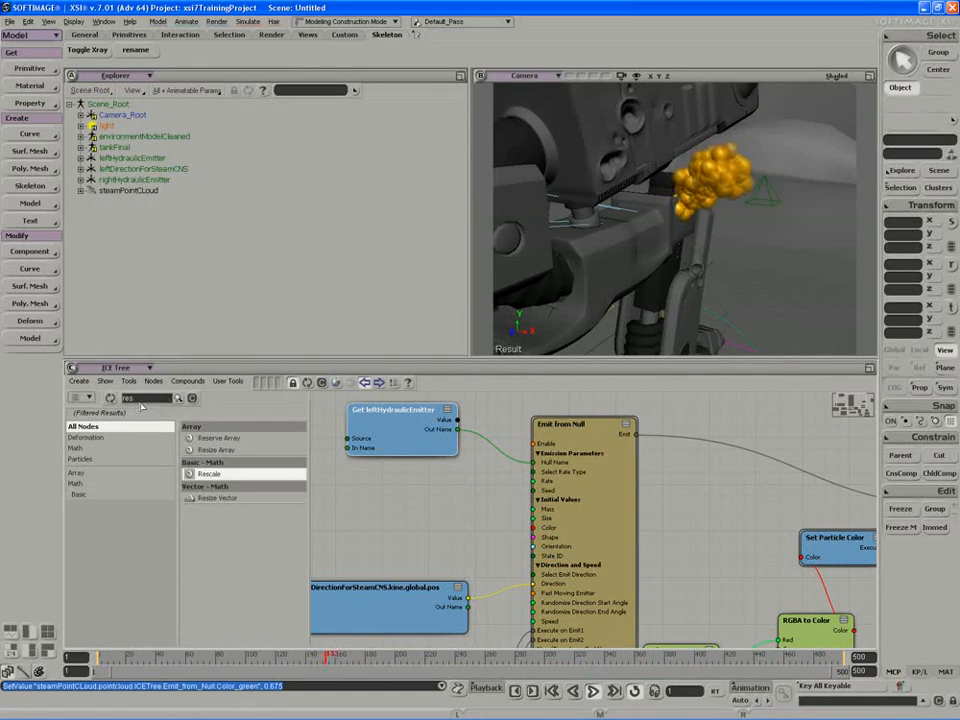
text(random)
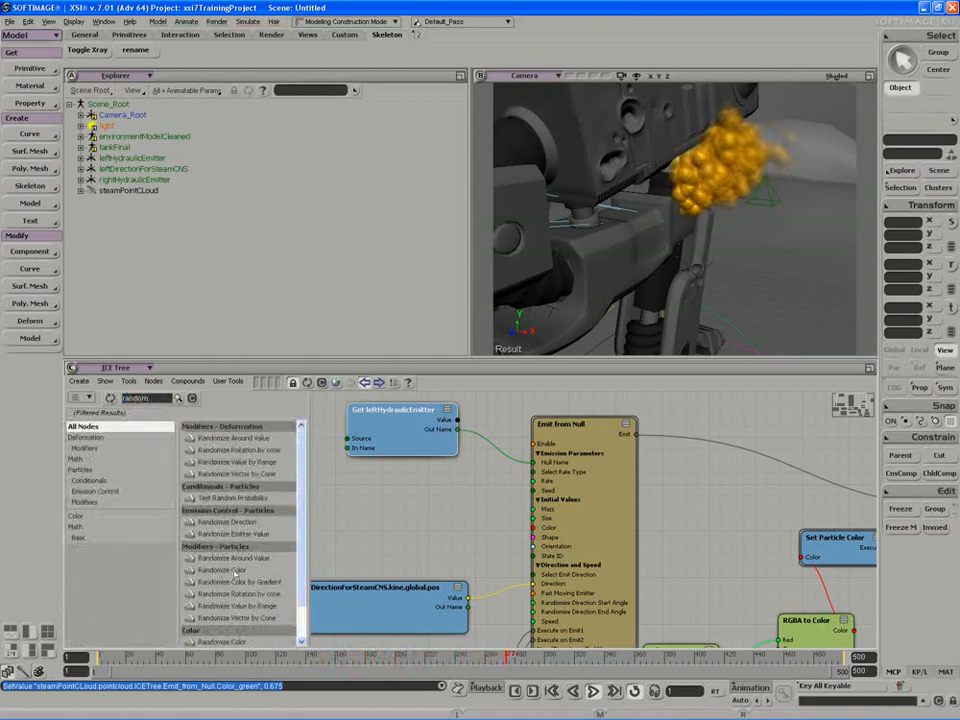
drag(240, 581, 487, 537)
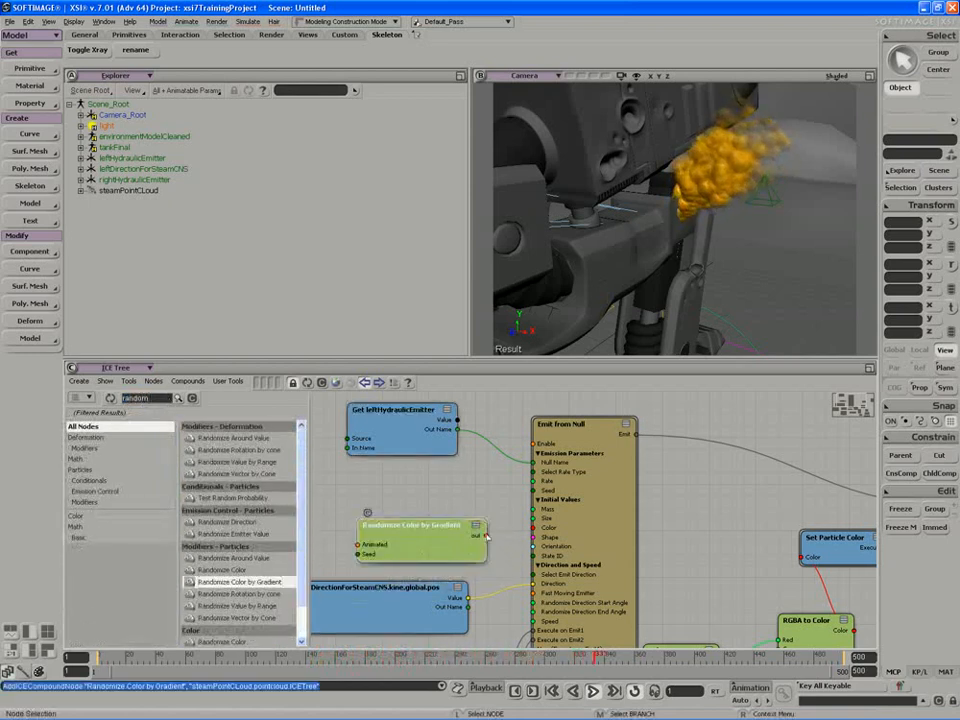
Reduce the gradient to two markers, grey 0.673 at the start and white at the end, and connect it to Emit from Null's Color.
double_click(443, 536)
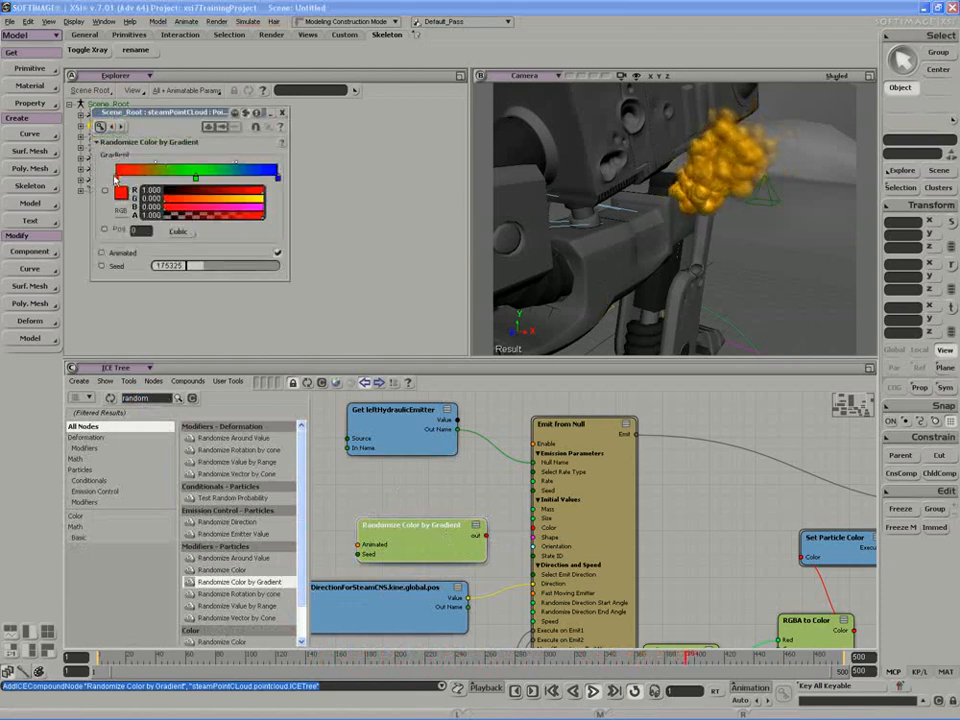
right_click(116, 179)
click(138, 184)
drag(196, 179, 113, 183)
ctrl+click(232, 208)
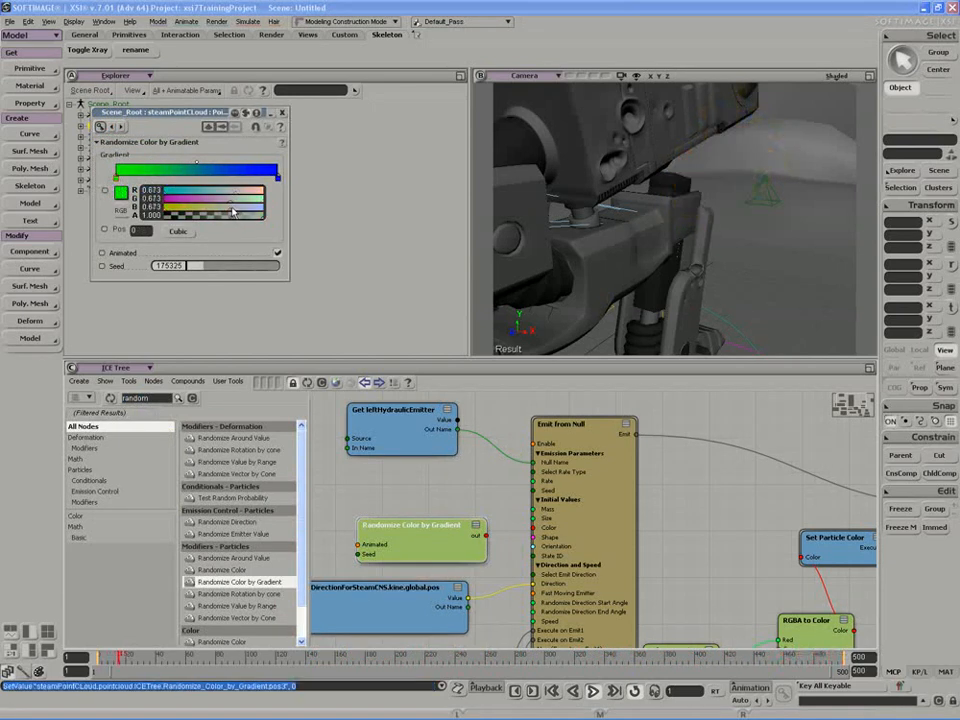
click(278, 179)
ctrl+drag(246, 208, 270, 212)
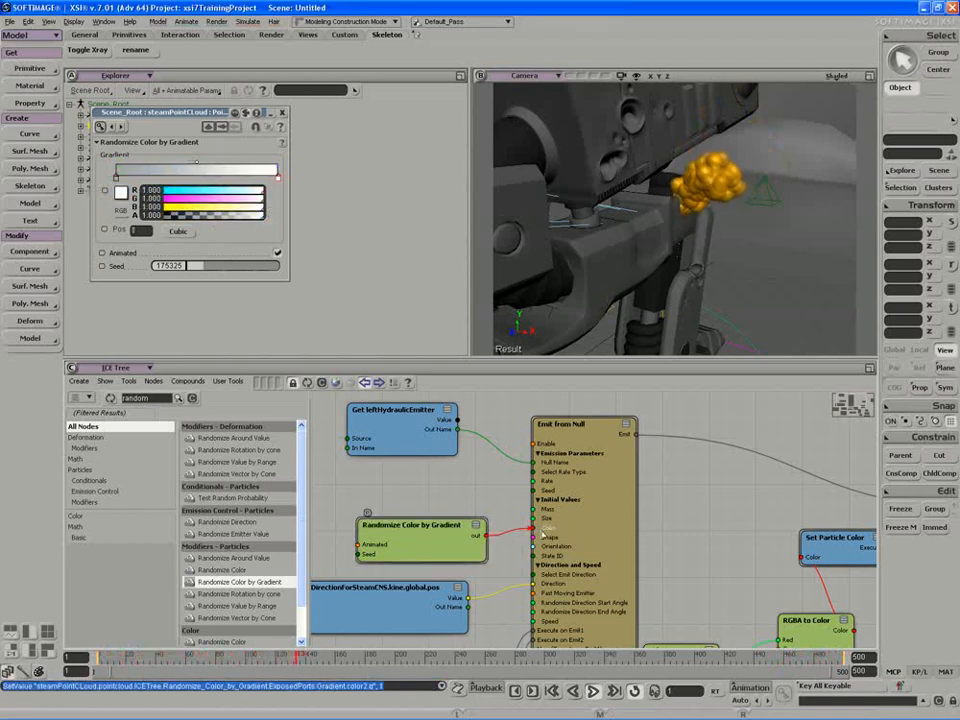
Replay the simulation from the start and space out the Get leftHydraulicEmitter and Randomize Color by Gradient nodes.
click(593, 691)
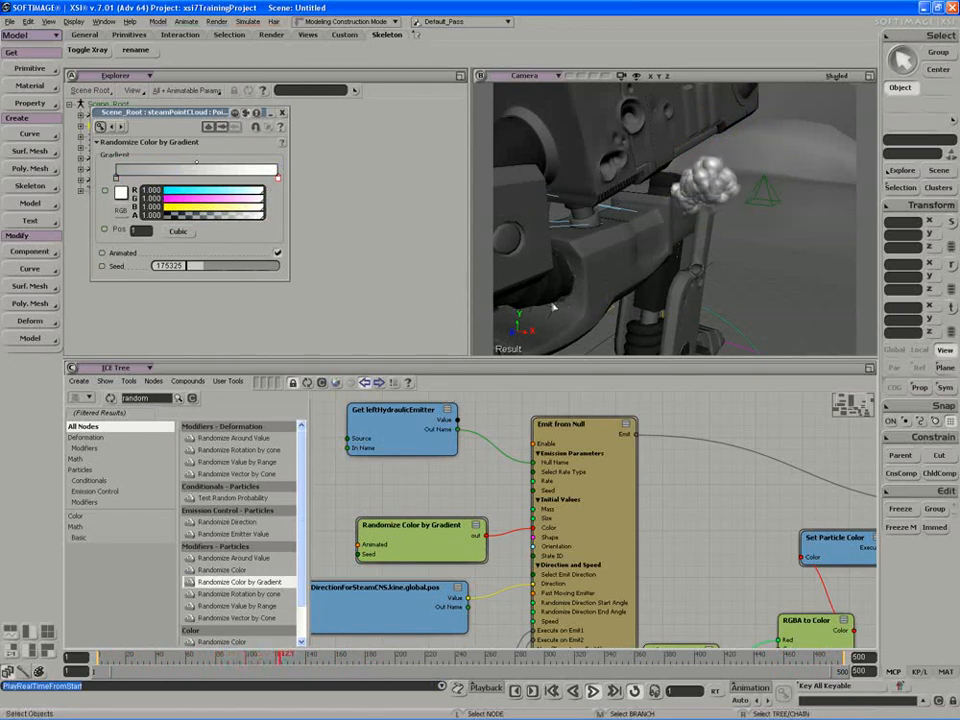
scroll(576, 280, down, 4)
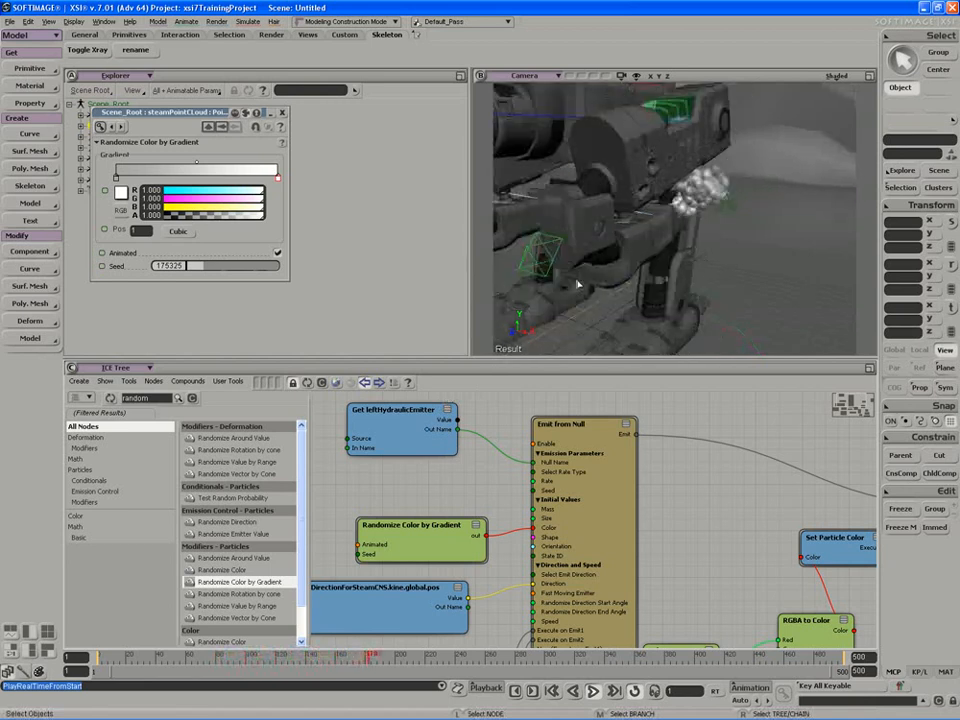
right_drag(575, 284, 588, 258)
drag(417, 433, 409, 423)
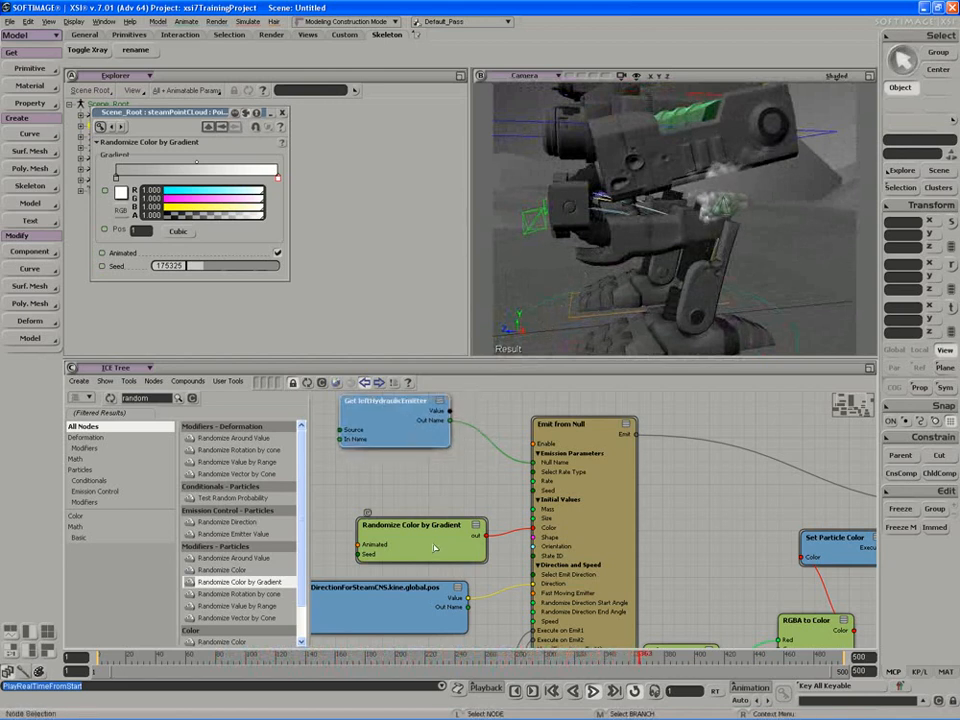
drag(433, 547, 405, 560)
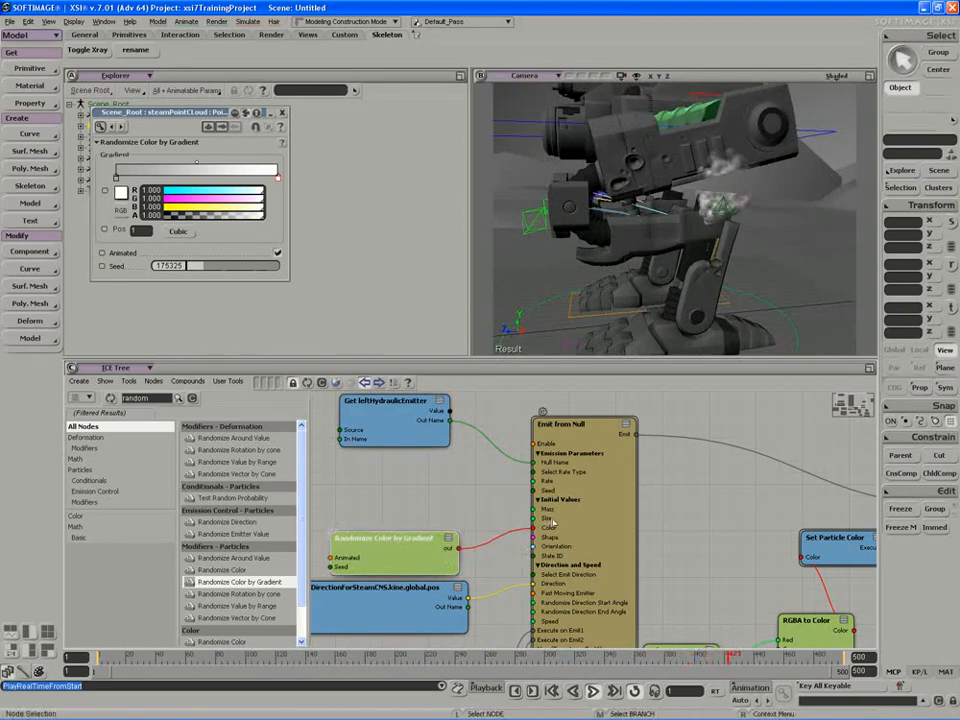
Add a Randomize Value by Range node and connect its Value to Emit from Null's Rate input.
double_click(566, 512)
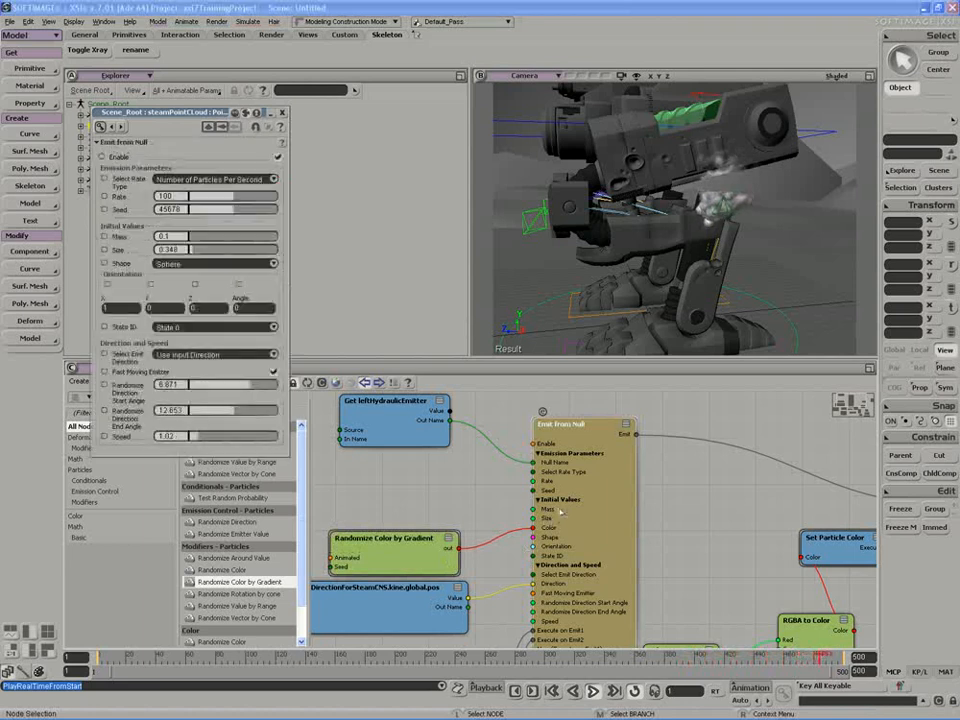
click(282, 112)
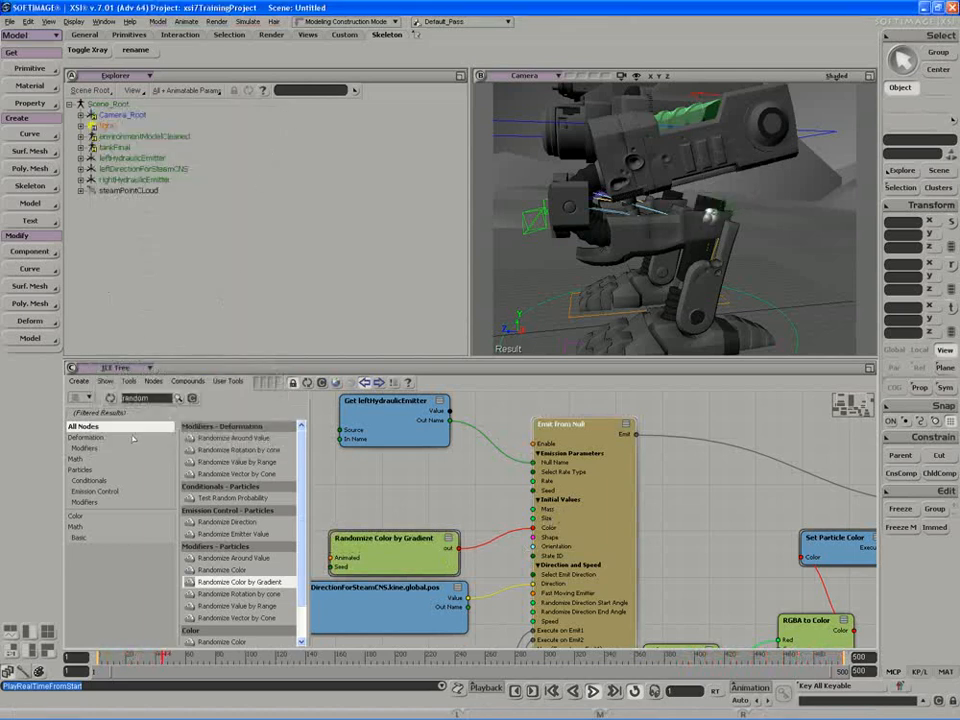
double_click(155, 399)
text(random)
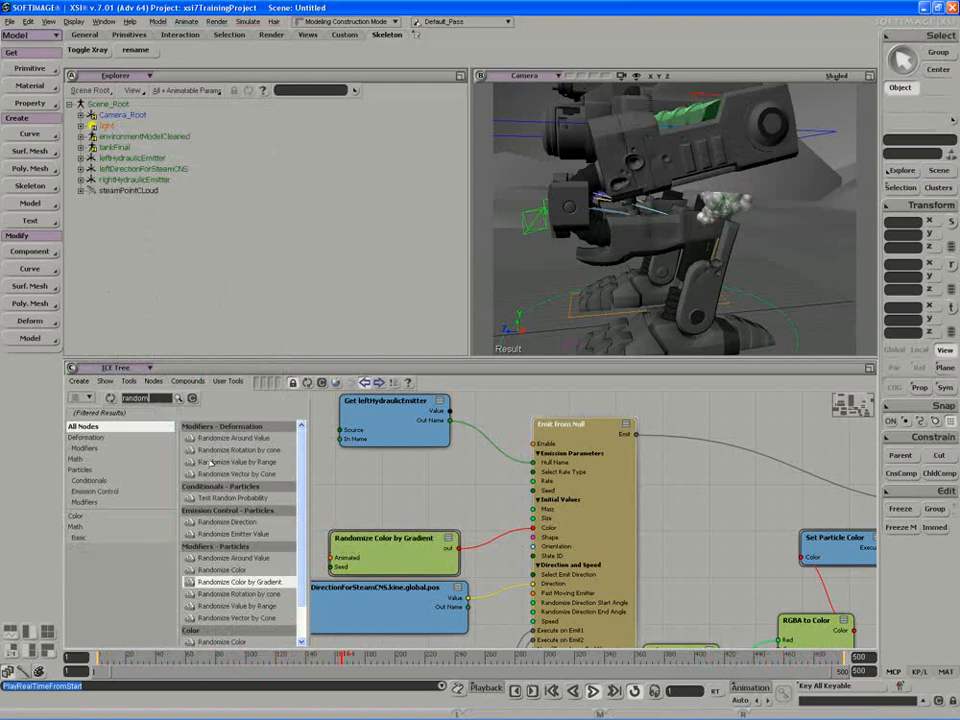
drag(210, 462, 477, 495)
double_click(559, 492)
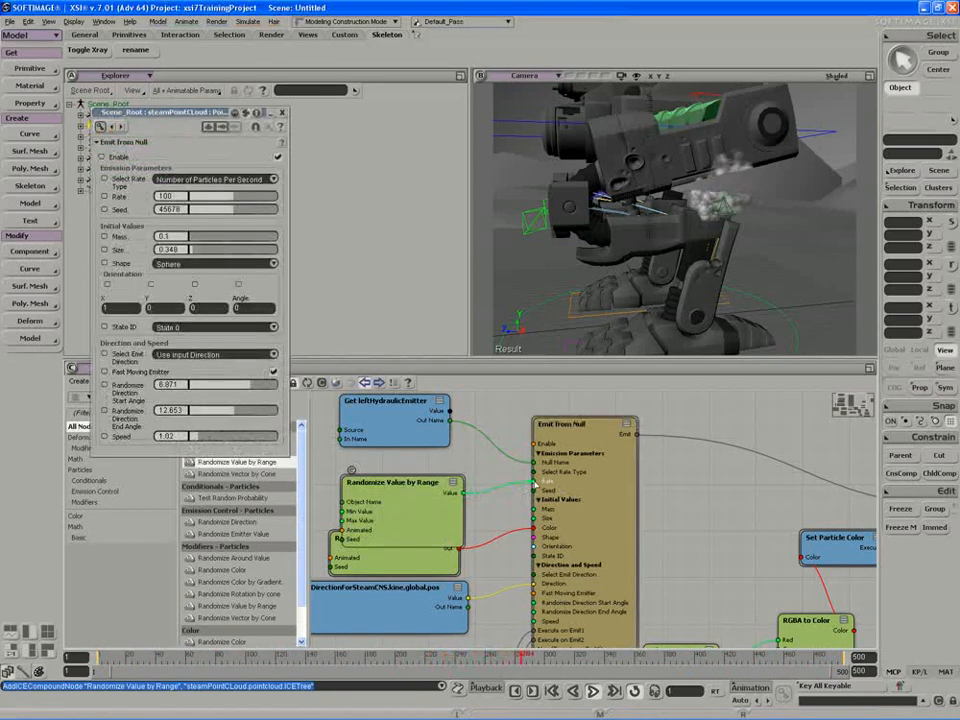
drag(535, 485, 534, 483)
Set Randomize Value by Range to Min Value 0.2 and Max Value 0.5, and move the node clear of Randomize Color by Gradient.
double_click(396, 490)
double_click(170, 169)
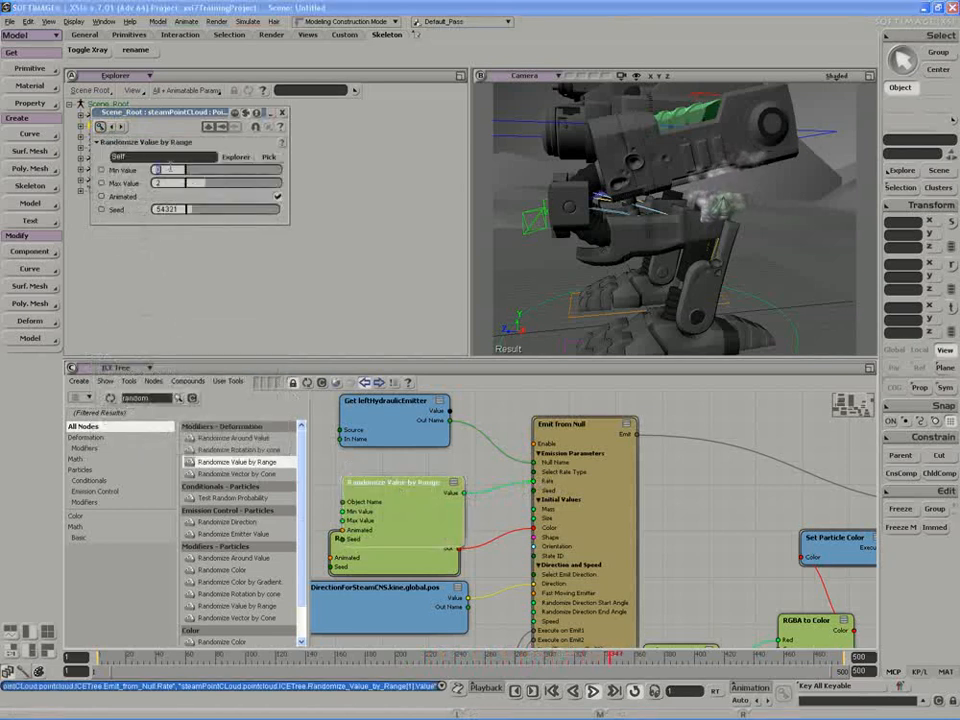
text(0.2)
key(Tab)
text(0.5)
key(Return)
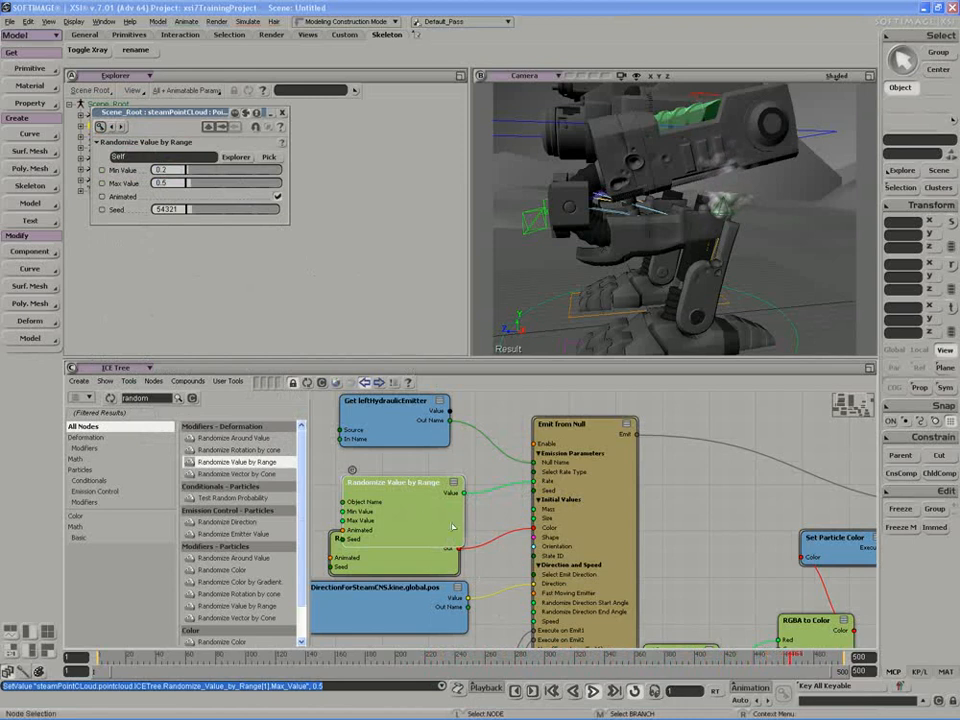
drag(423, 499, 420, 473)
key(s)
middle_drag(626, 259, 611, 253)
right_drag(611, 253, 608, 257)
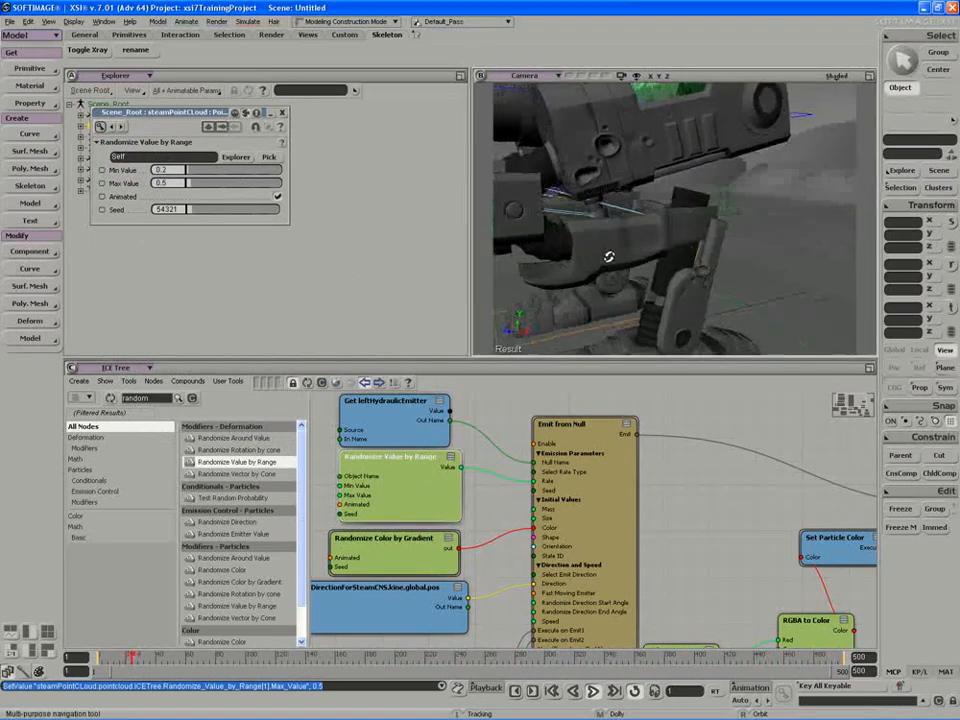
Replay the simulation from the start and check the emission in the camera view in wireframe and shaded display.
click(594, 690)
middle_click(594, 690)
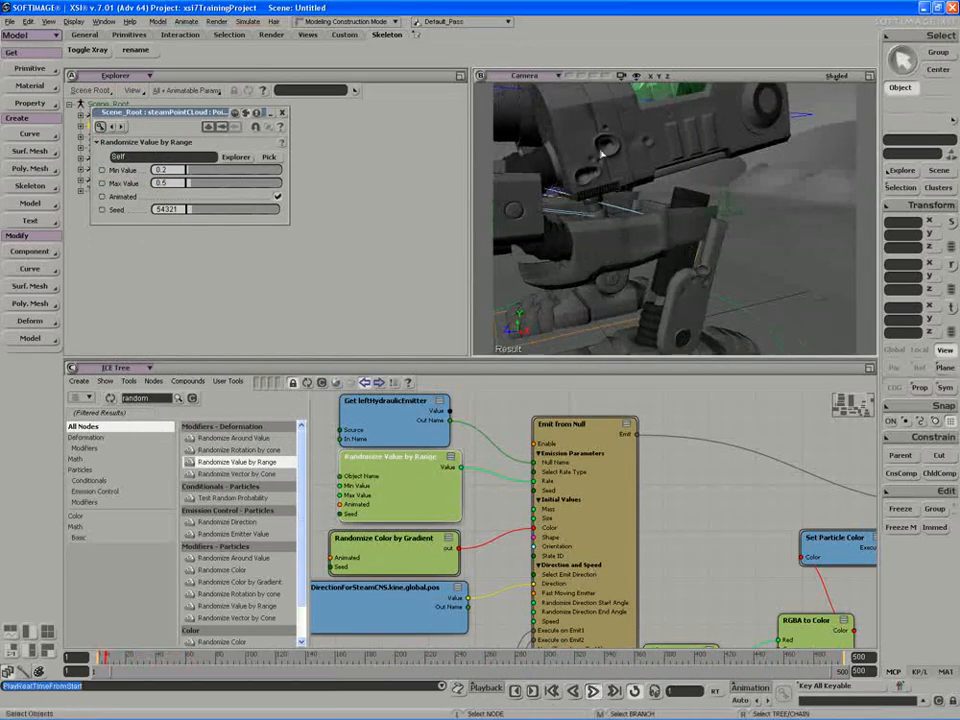
click(835, 77)
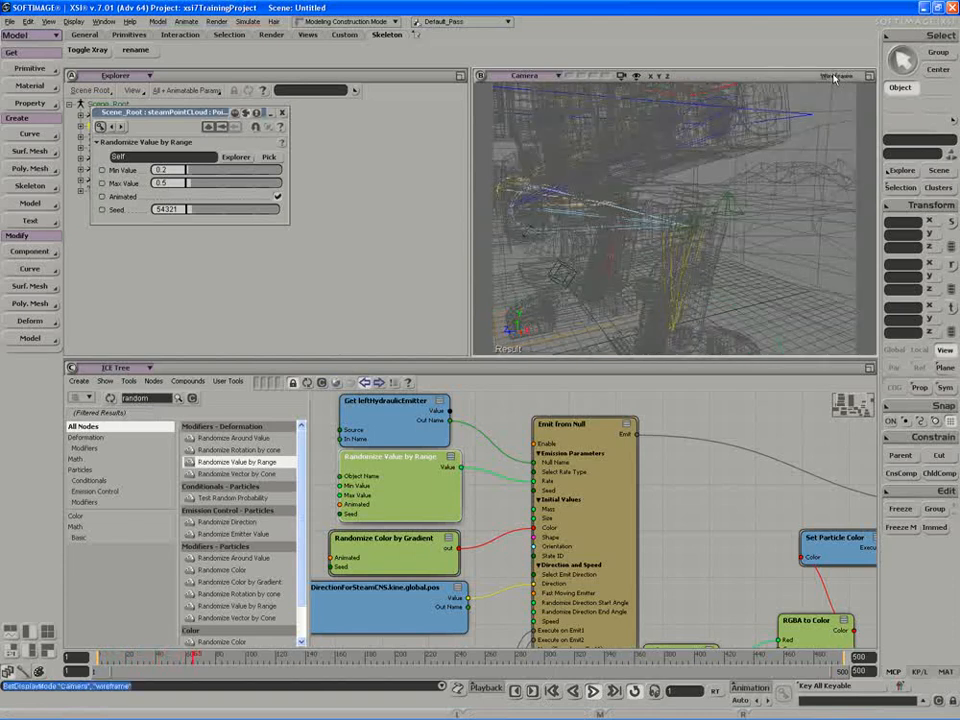
middle_click(835, 77)
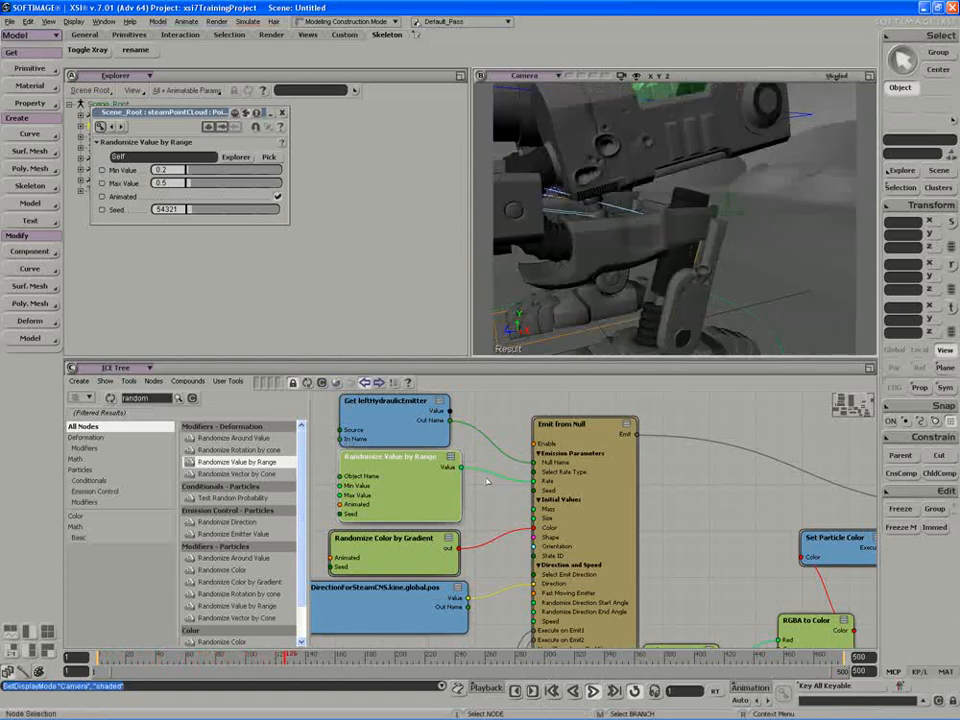
Move the Randomize Value by Range connection from Emit from Null's Rate to its Size input and replay the simulation from the start.
drag(527, 481, 535, 518)
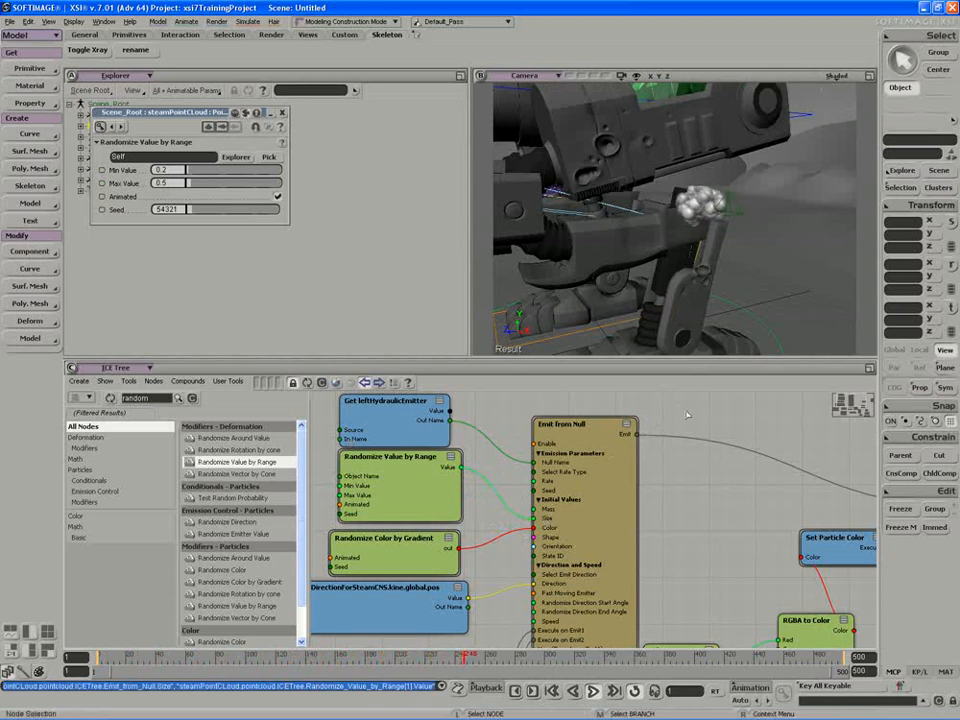
click(593, 692)
middle_click(593, 692)
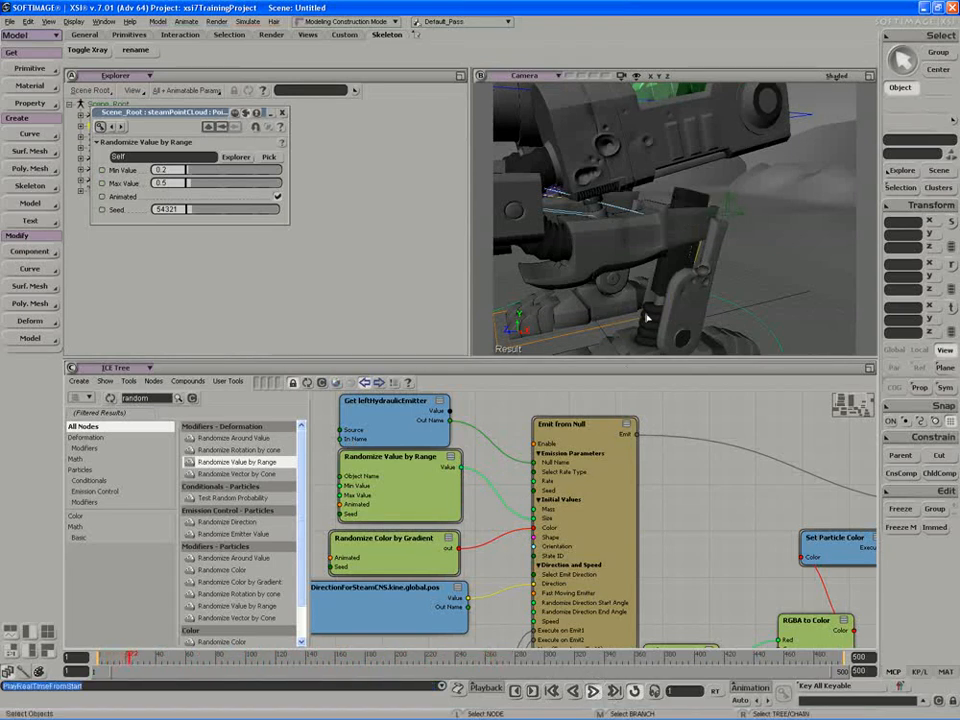
key(s)
middle_drag(647, 318, 602, 302)
key(s)
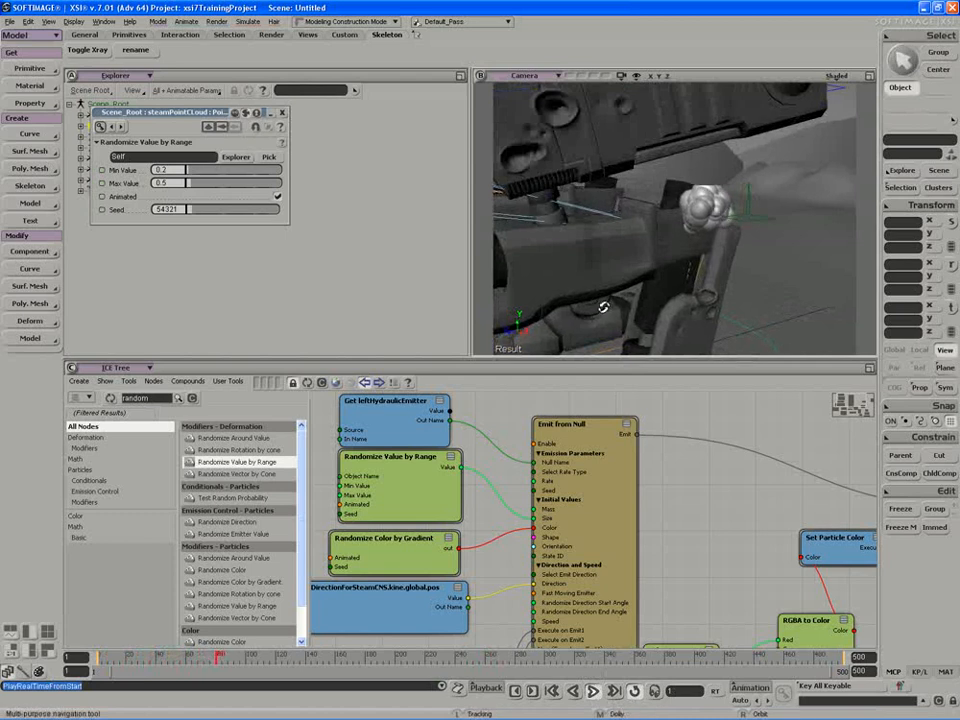
right_drag(603, 307, 611, 278)
key(s)
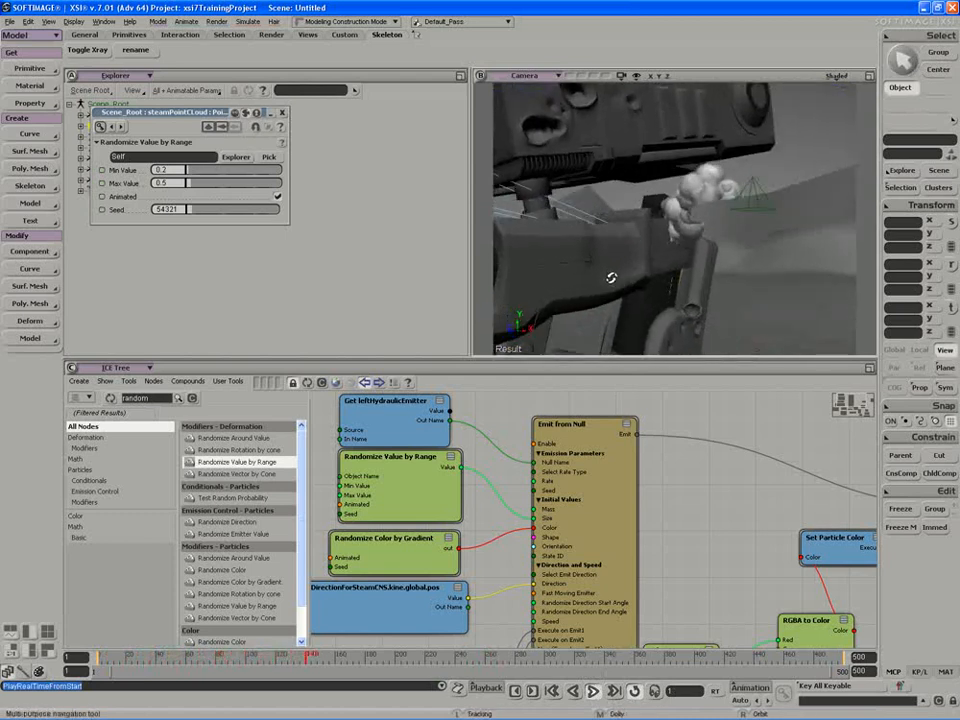
key(s)
Close the Randomize Value by Range properties and unhide bgTreeAndMountainLine under environmentModelCleaned, keeping the camera view shaded.
middle_click(840, 77)
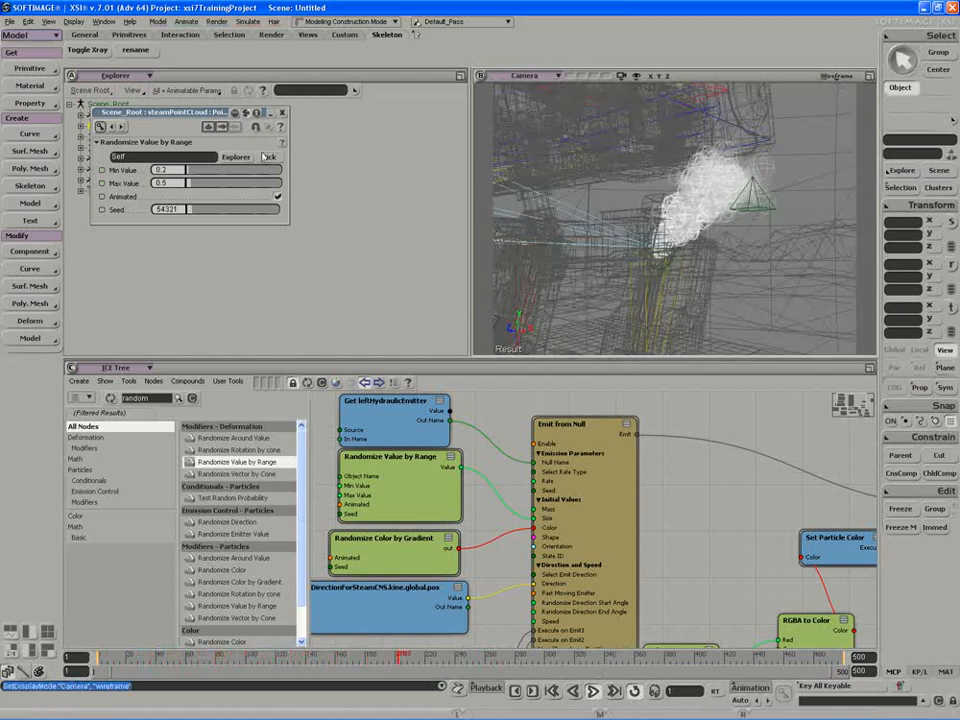
click(282, 113)
click(80, 136)
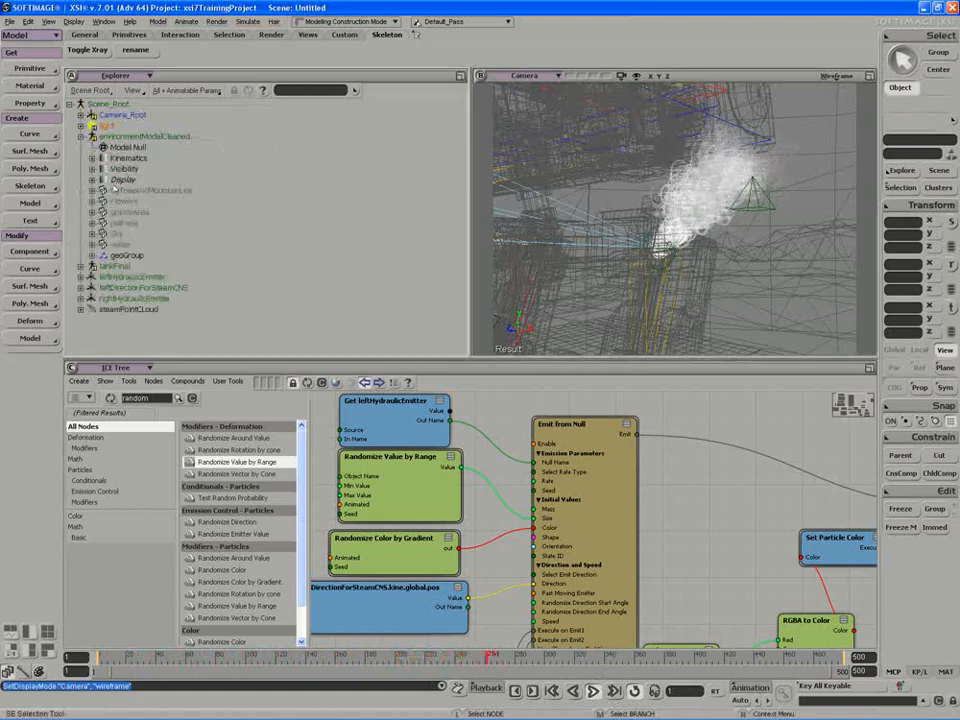
click(140, 190)
key(h)
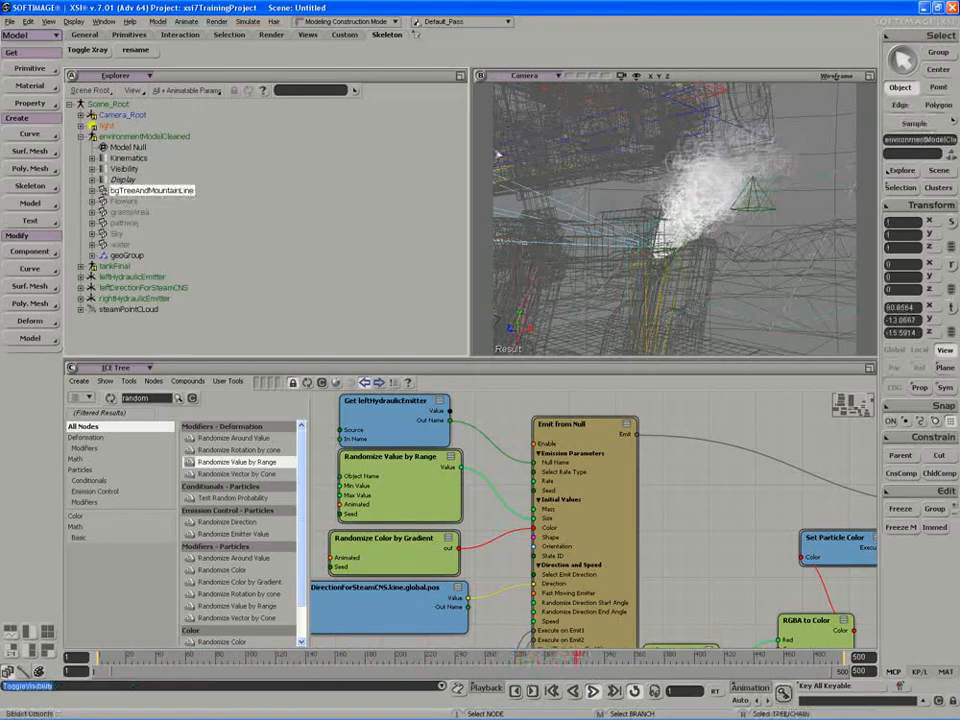
middle_click(838, 77)
Examine the playing steam at the left hydraulic from several angles and distances, and stop the playback.
key(s)
right_drag(706, 197, 713, 193)
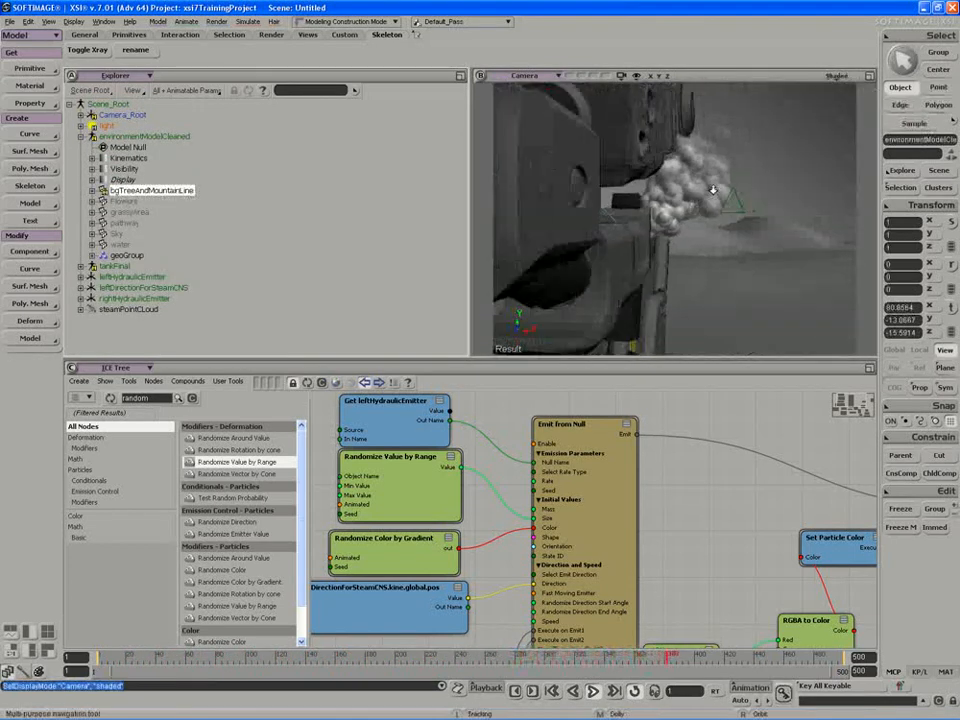
middle_drag(713, 193, 705, 229)
right_drag(705, 229, 608, 283)
middle_drag(608, 283, 599, 279)
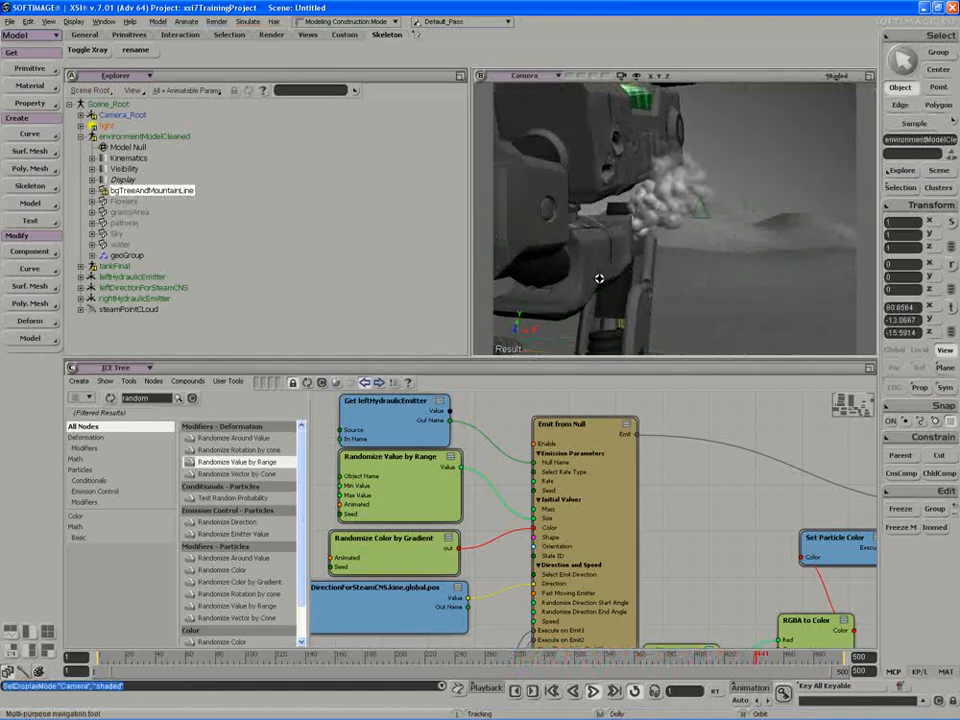
right_drag(603, 276, 664, 243)
drag(646, 245, 654, 241)
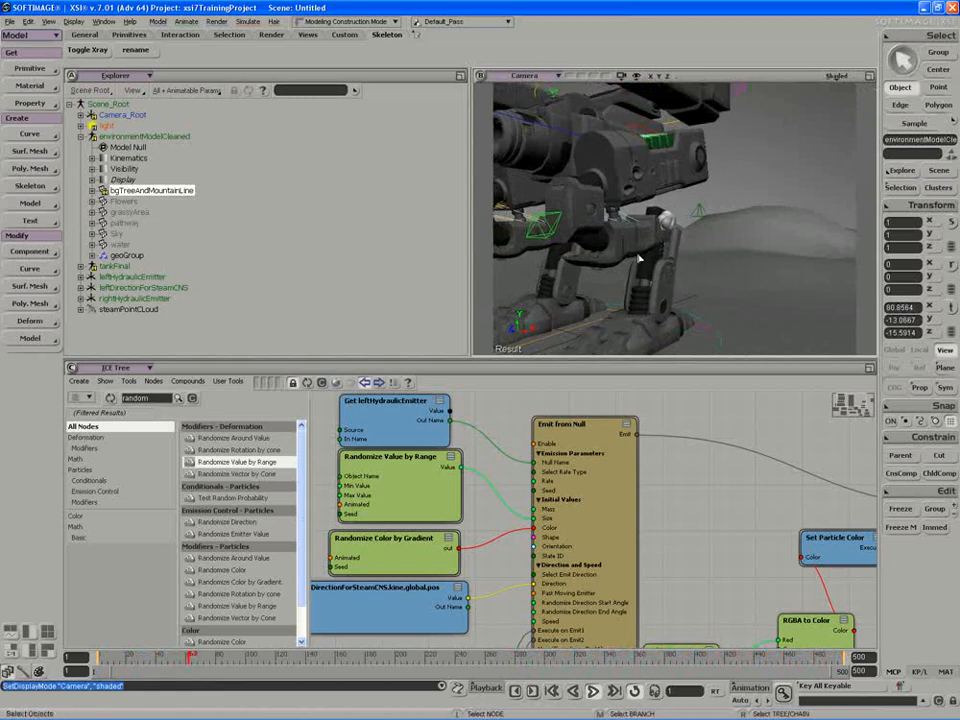
click(593, 691)
mouse_move(480, 573)
mouse_down()
mouse_move(491, 569)
mouse_move(480, 574)
mouse_up()
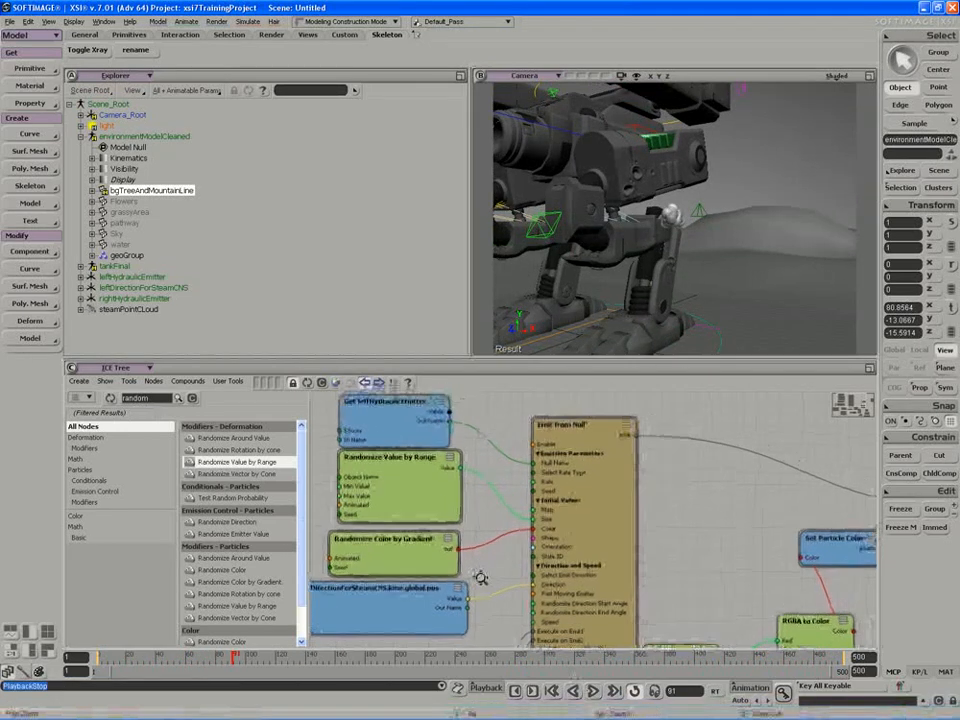